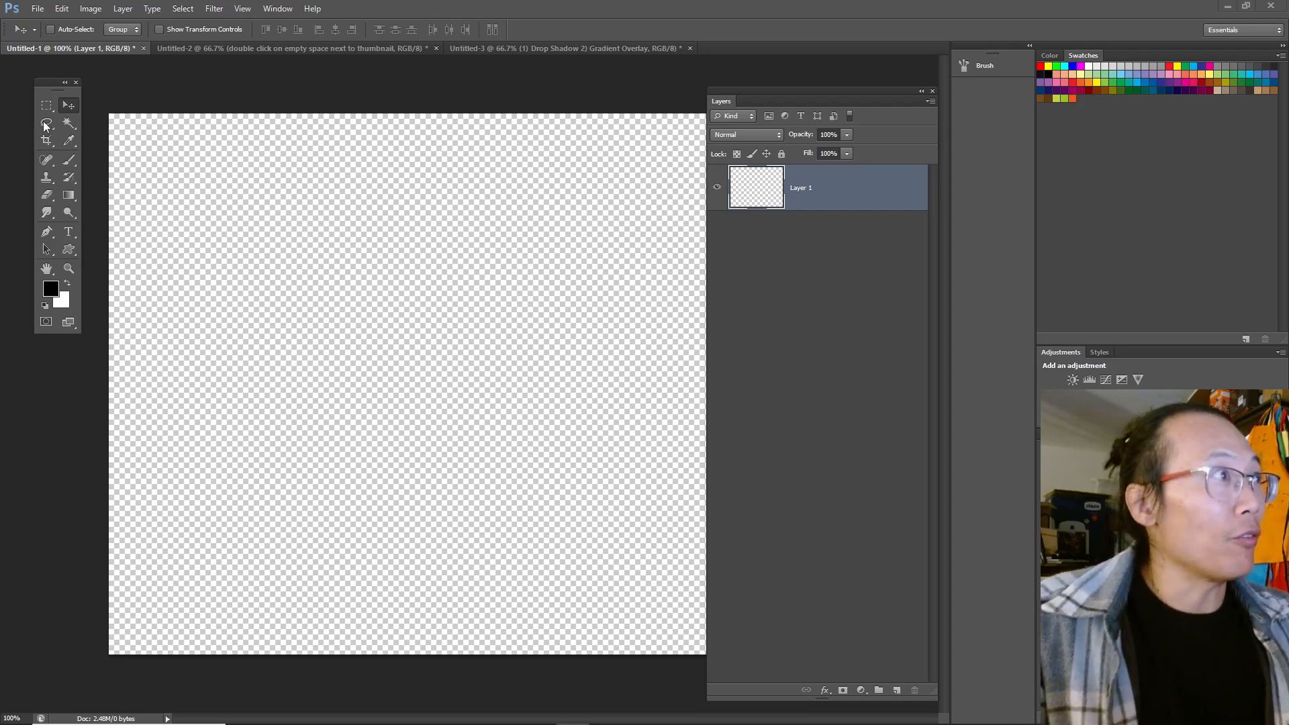
Draw a freehand bat-shaped selection with the Lasso tool, filling most of the visible canvas.
left_click(46, 124)
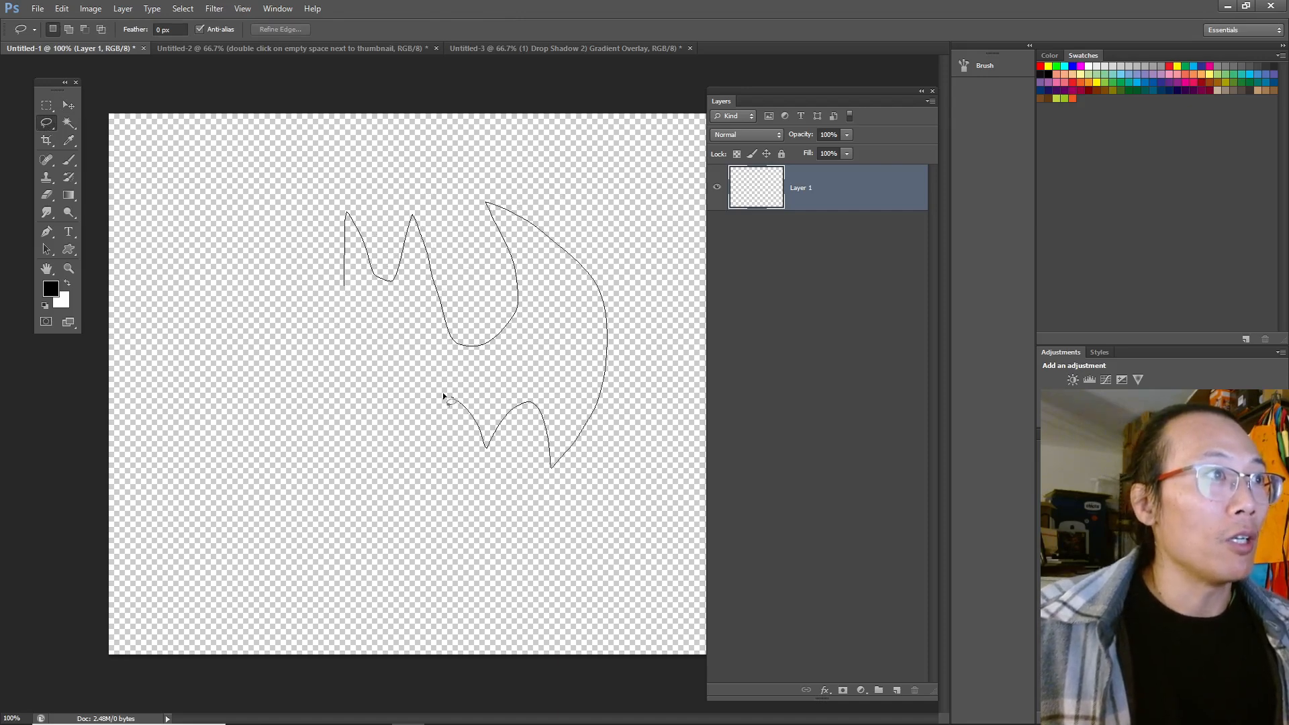
left_click_drag(276, 480, 189, 367)
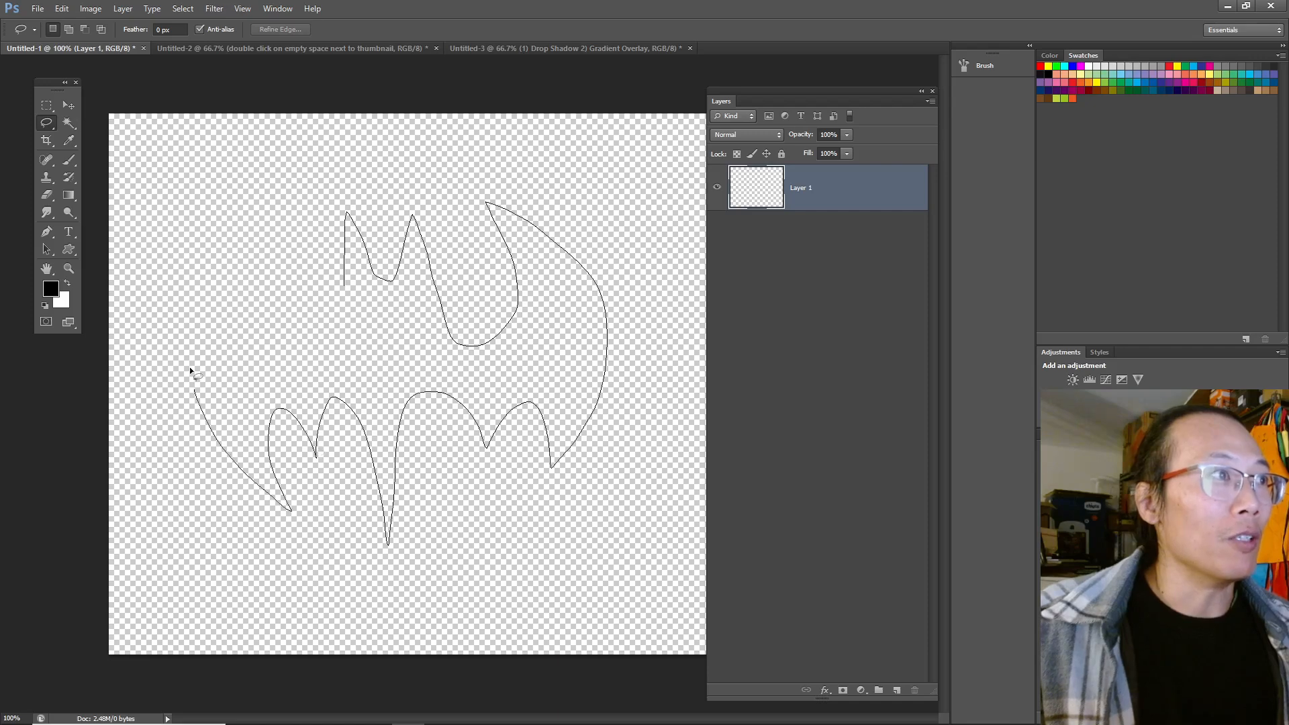
left_click_drag(344, 276, 345, 281)
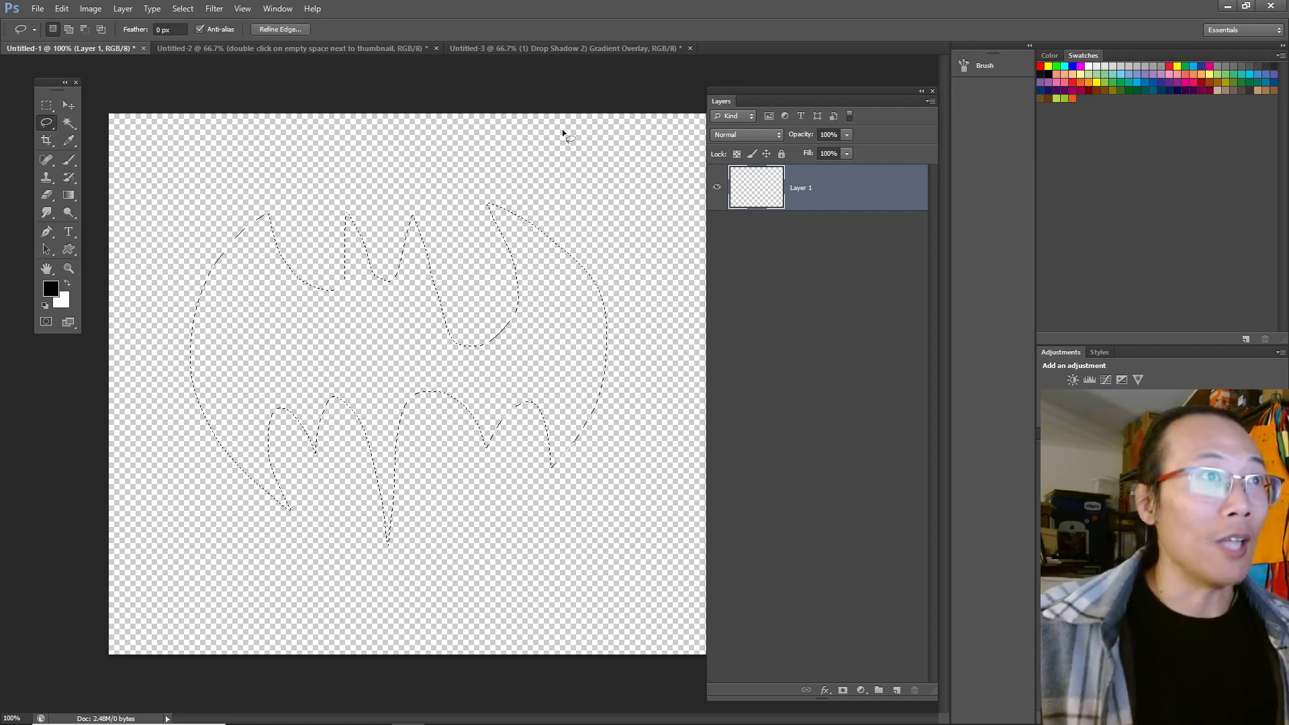
Rename Layer 1 as shape.
double_click(794, 189)
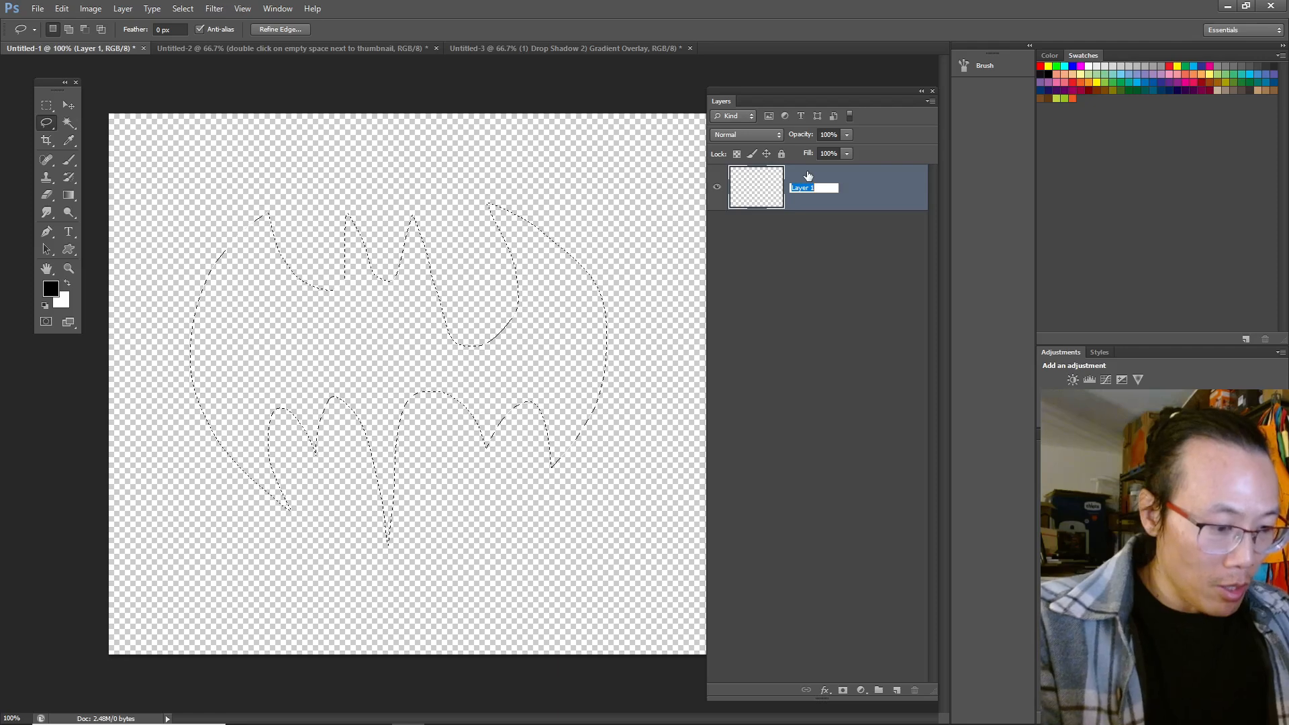
type("shape")
key("Return")
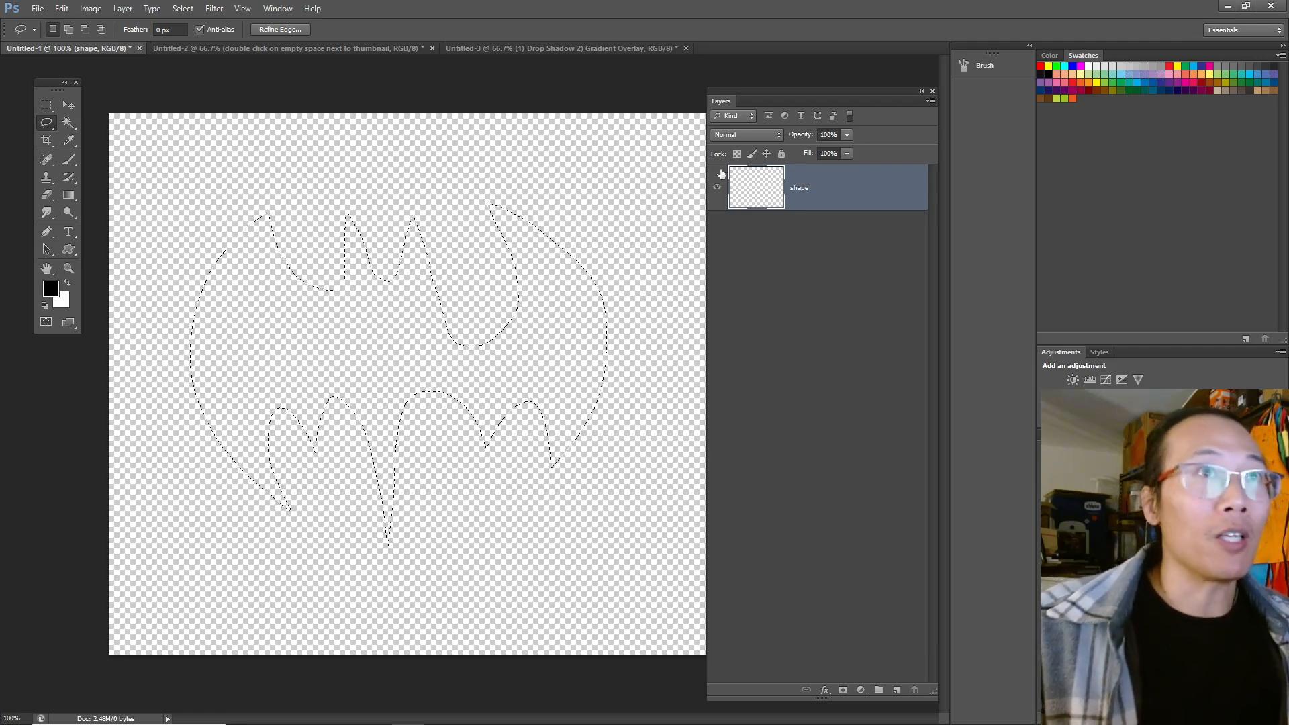
Fill the bat-shaped selection with magenta, deselect it, and move the filled bat slightly to the right.
left_click(1081, 66)
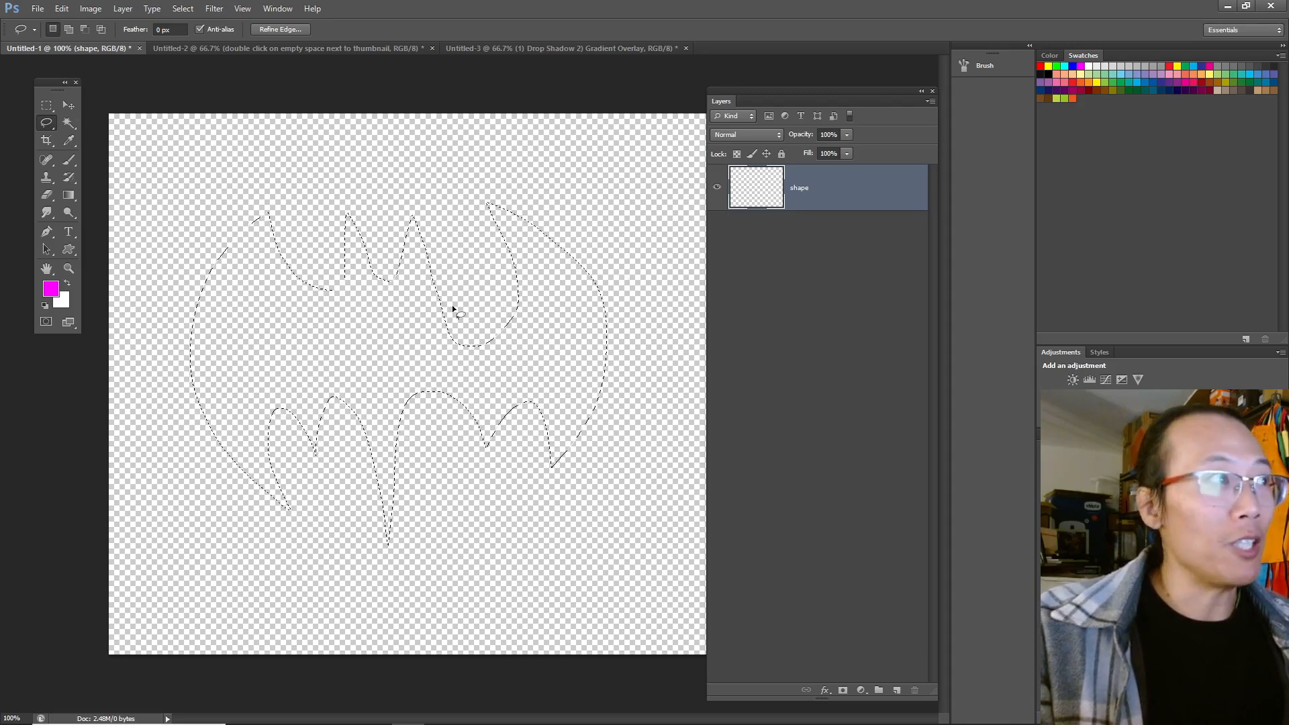
key("alt+BackSpace")
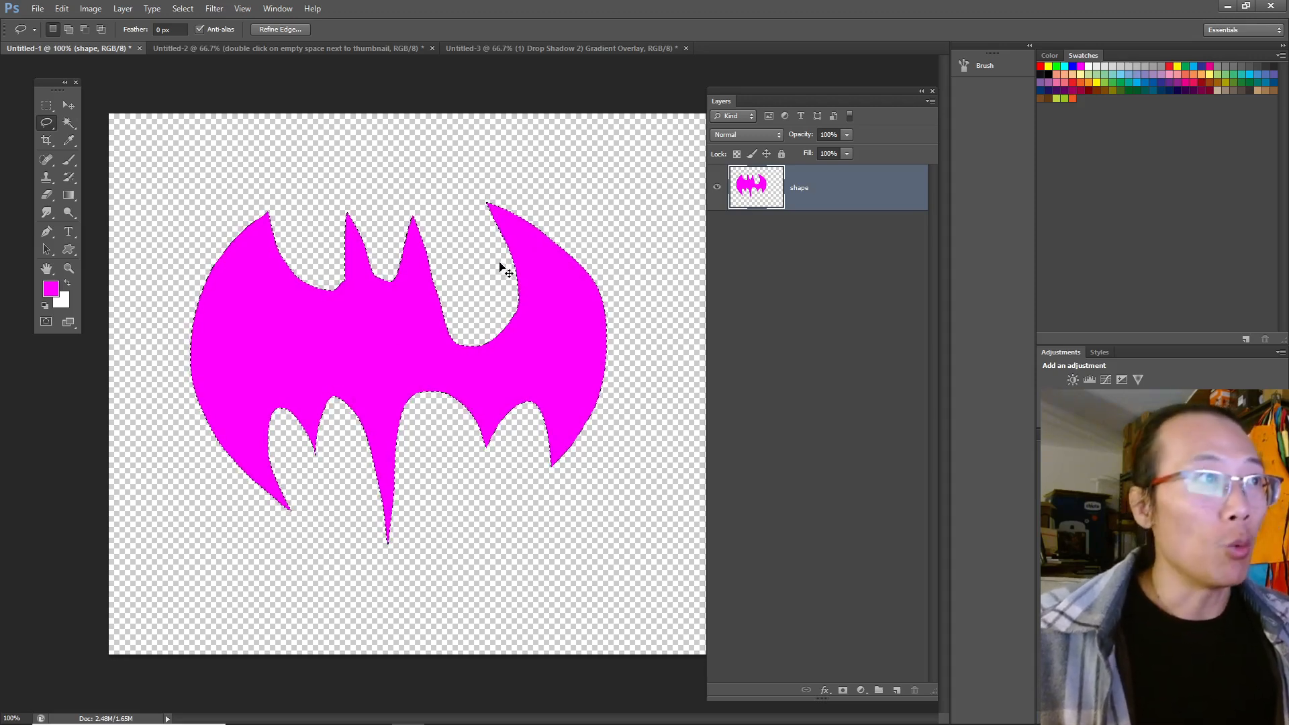
key("ctrl+d")
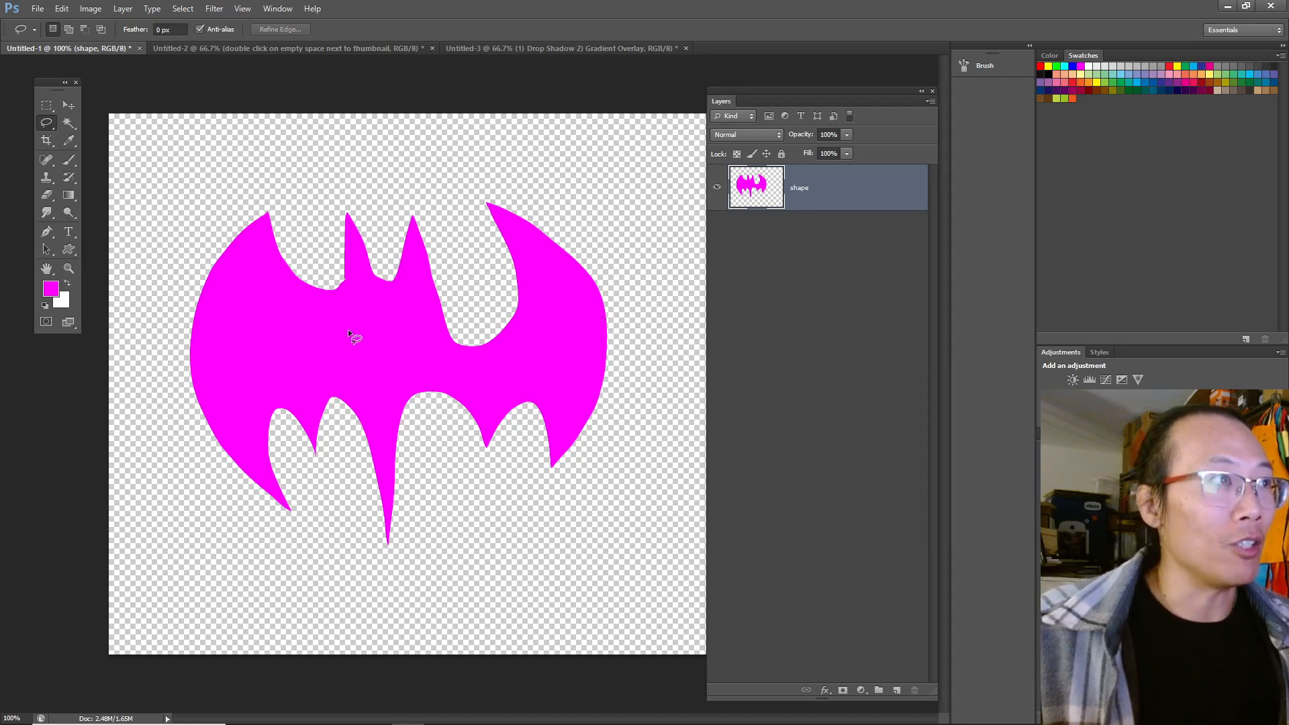
left_click(68, 107)
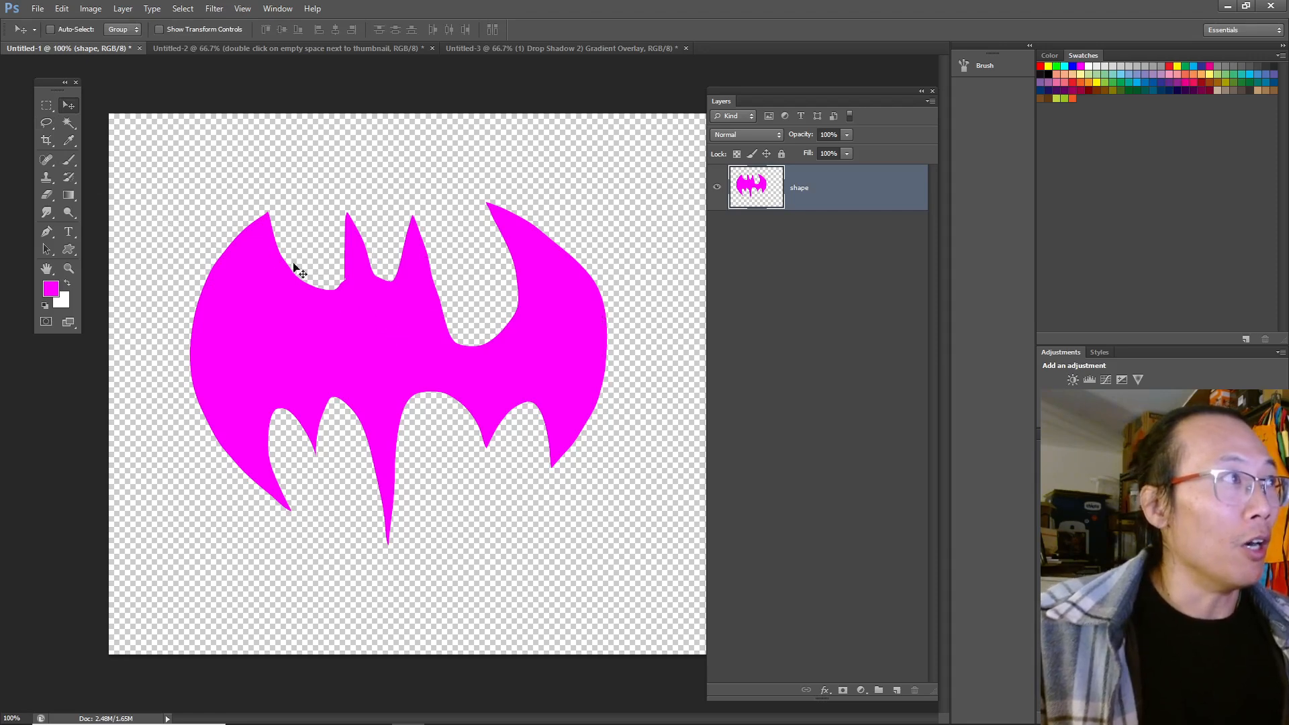
left_click_drag(418, 258, 401, 312)
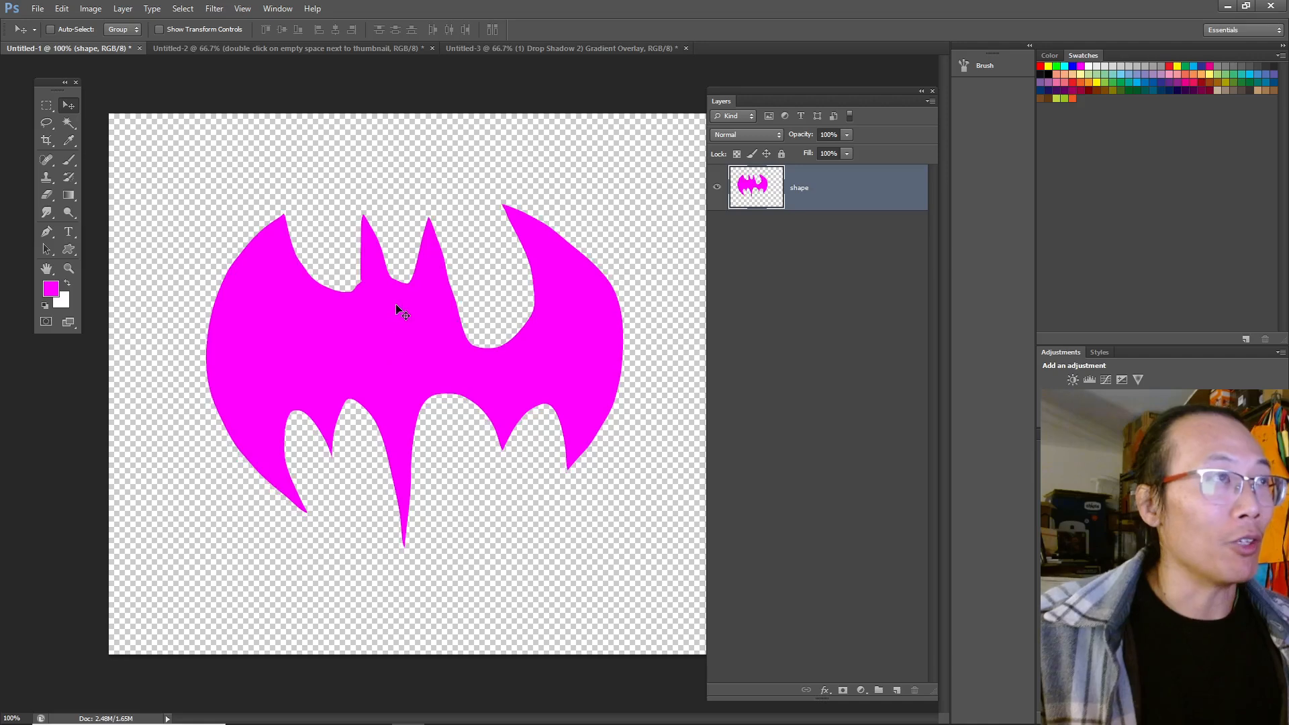
Read the Layer Styles note in the Untitled-2 document and return to the bat drawing.
left_click(350, 49)
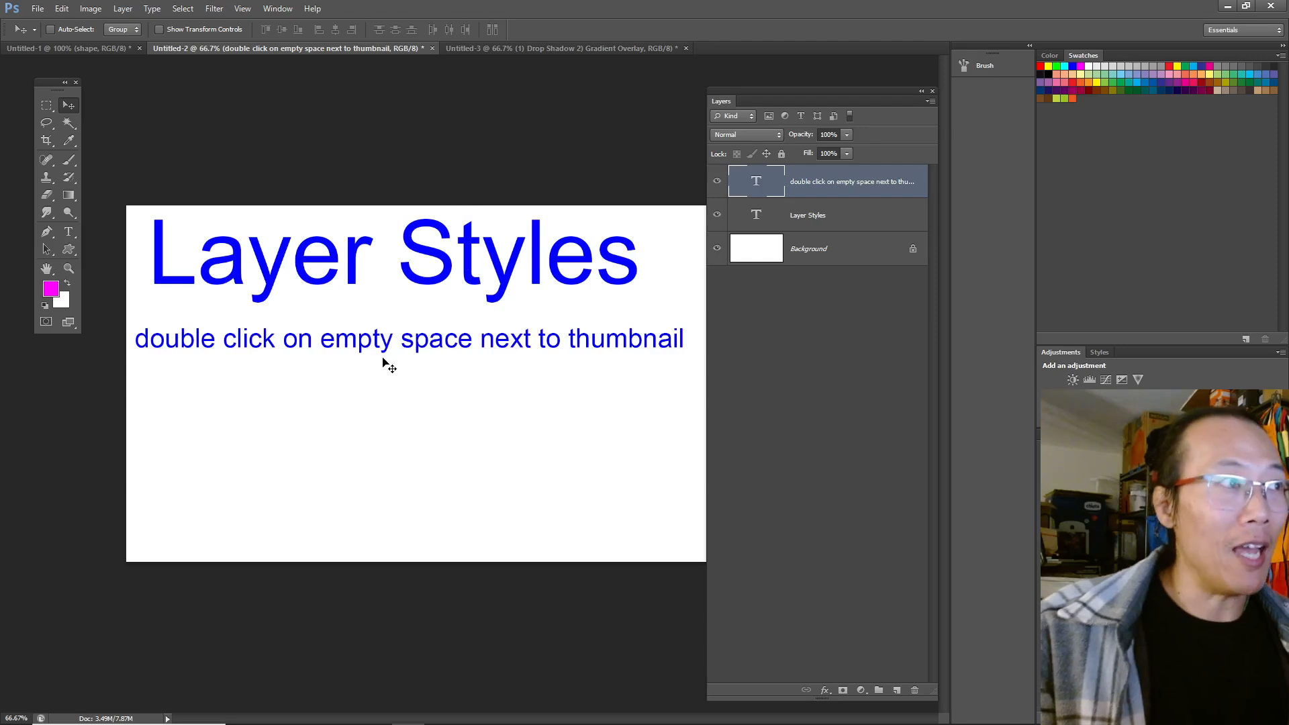
left_click(101, 49)
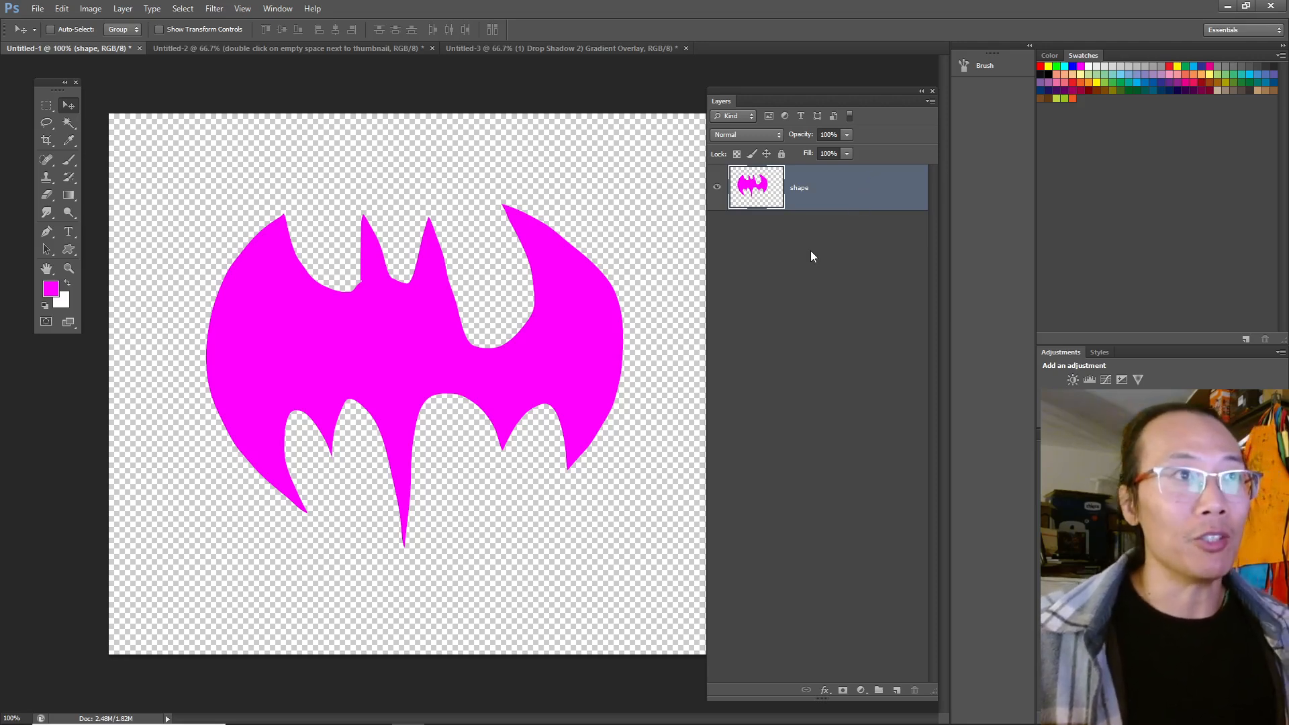
double_click(867, 206)
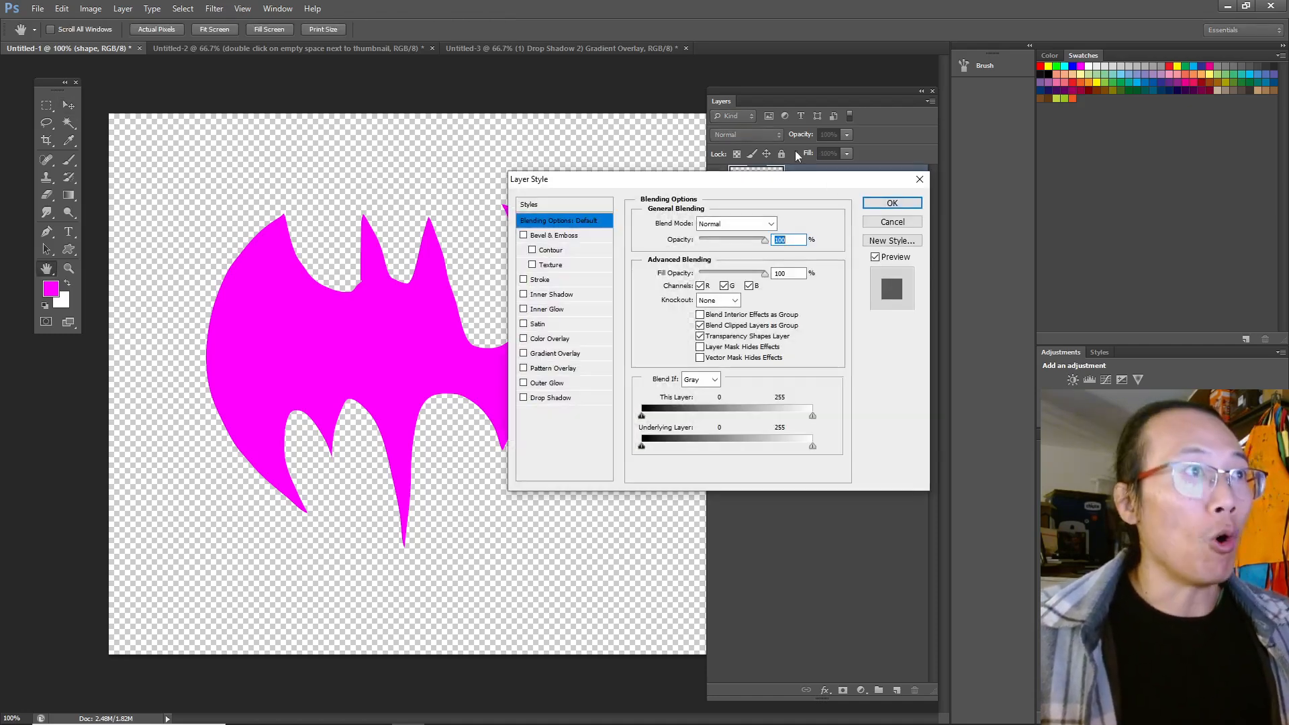
left_click_drag(755, 180, 610, 210)
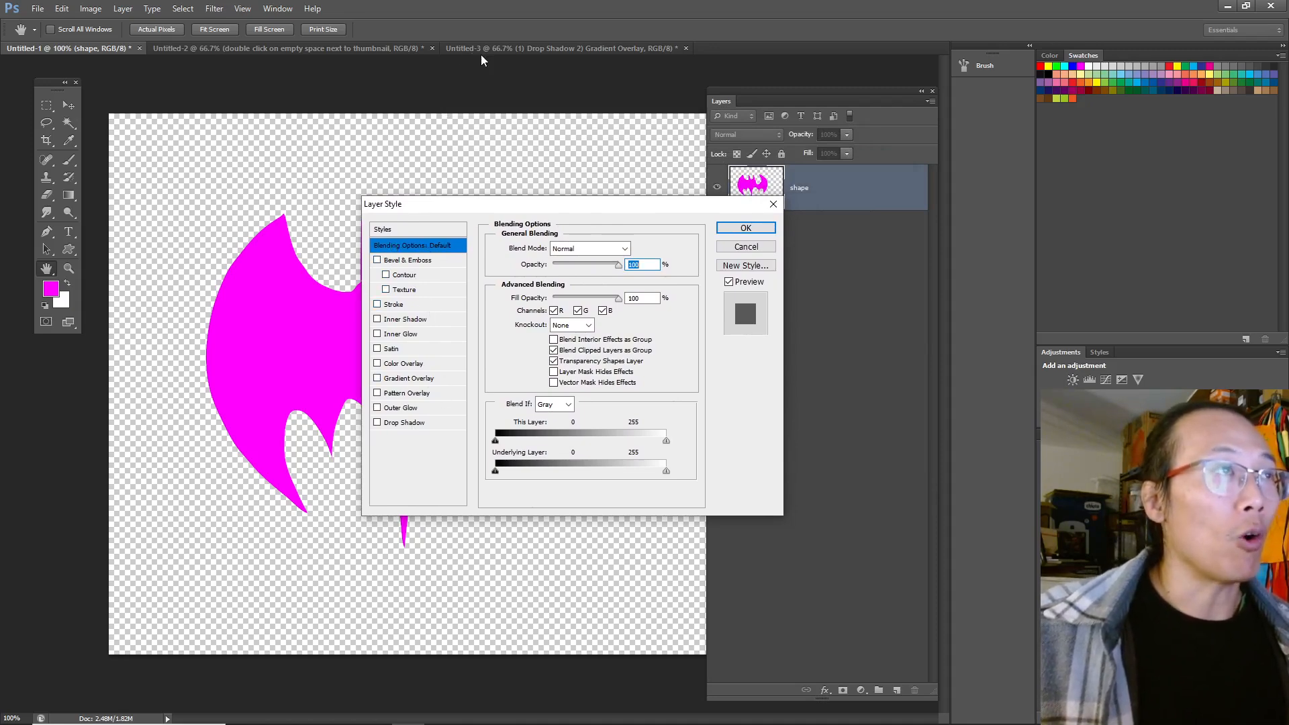
left_click(720, 249)
key("v")
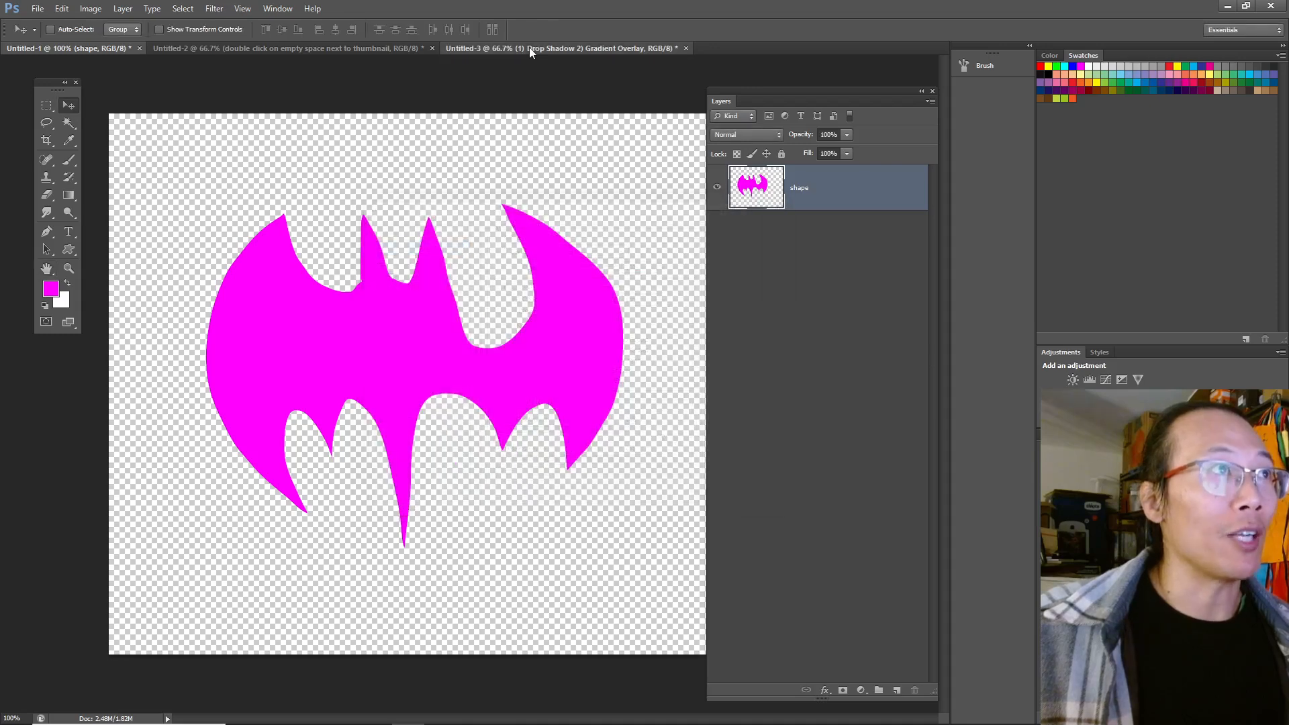
Read the list of effects in the Untitled-3 document and return to the bat drawing.
left_click(528, 47)
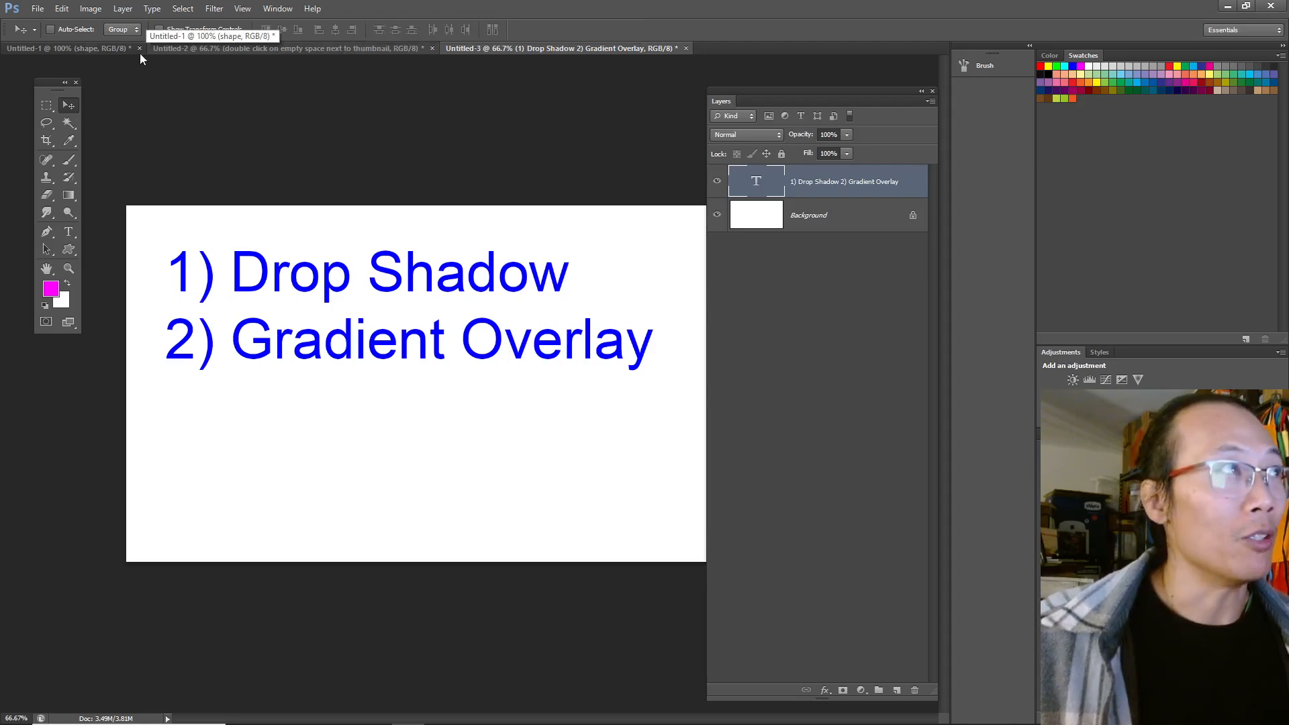
left_click(104, 49)
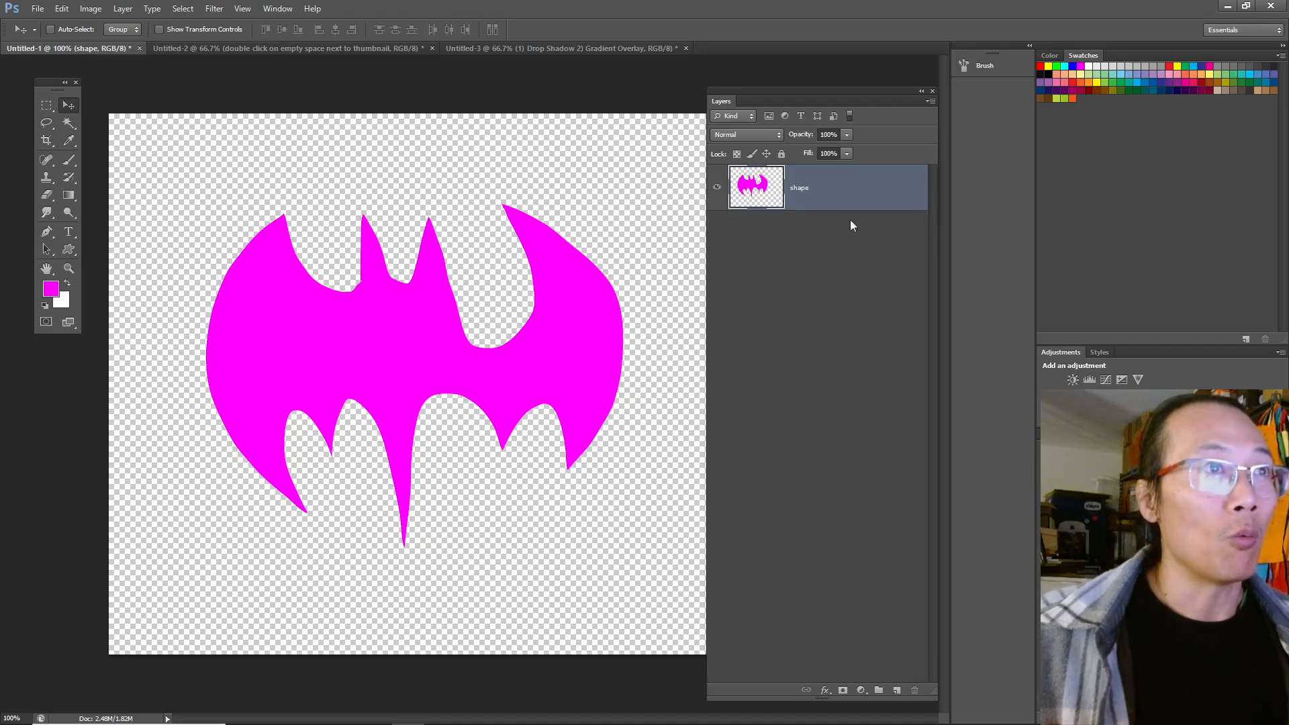
Open the Layer Style settings of the shape layer and move the dialog so the bat stays partly visible.
double_click(880, 197)
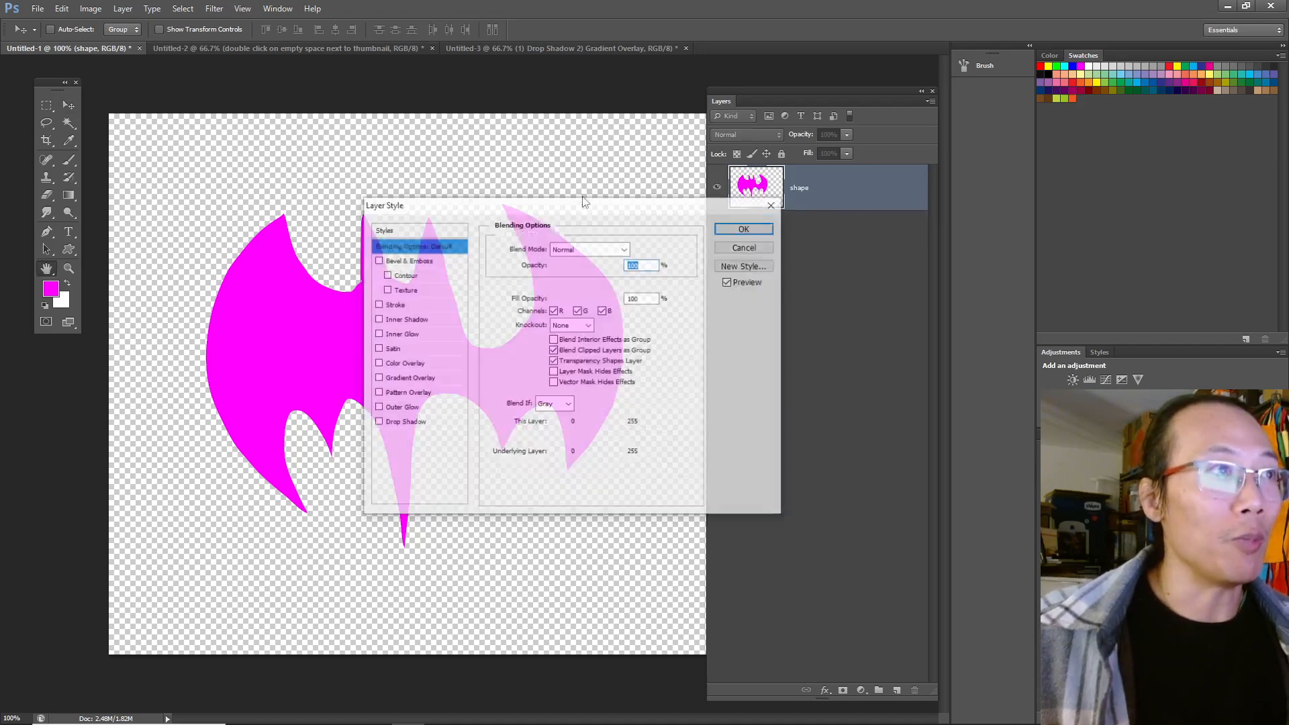
left_click_drag(546, 198, 581, 81)
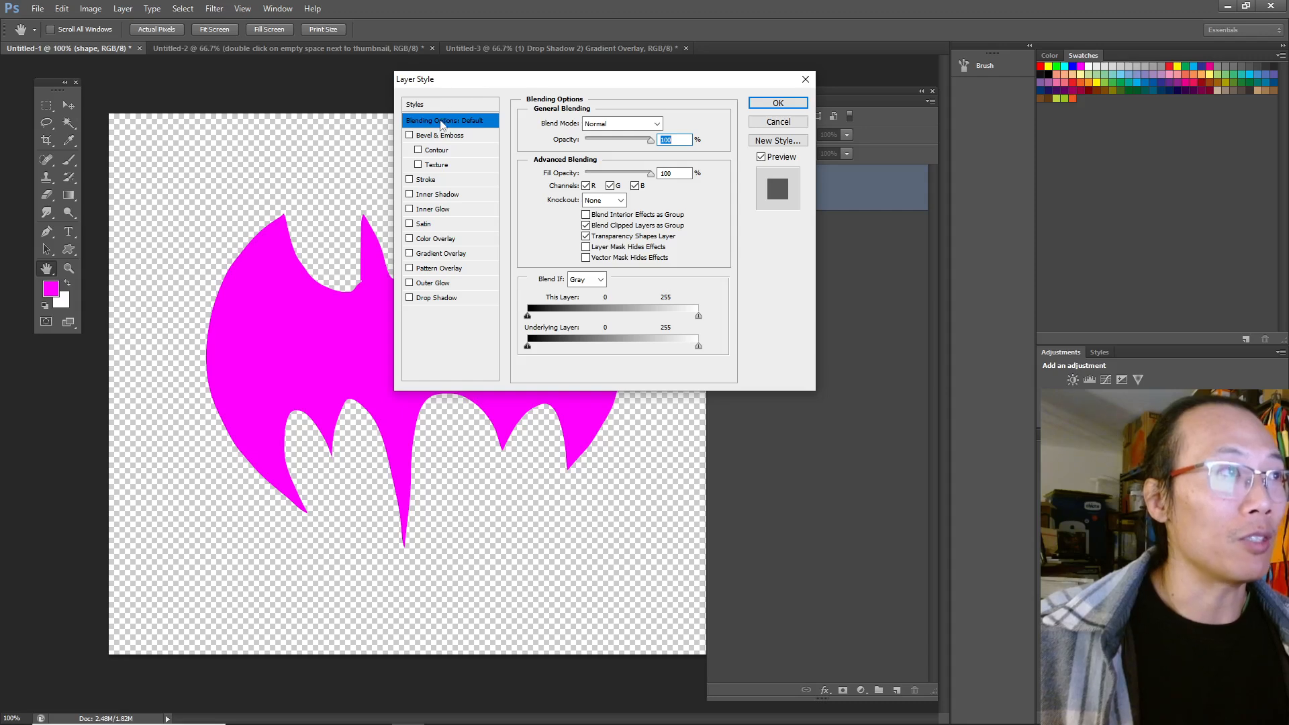
left_click_drag(468, 78, 481, 81)
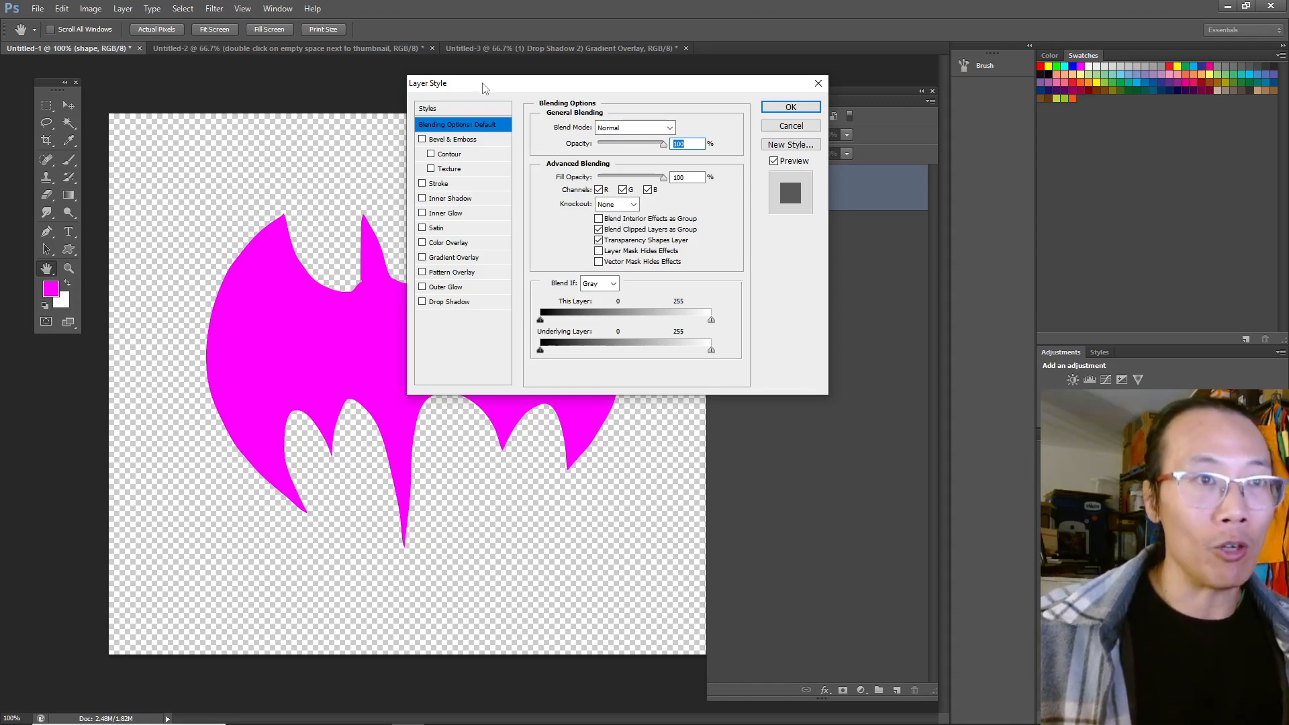
left_click_drag(487, 88, 485, 104)
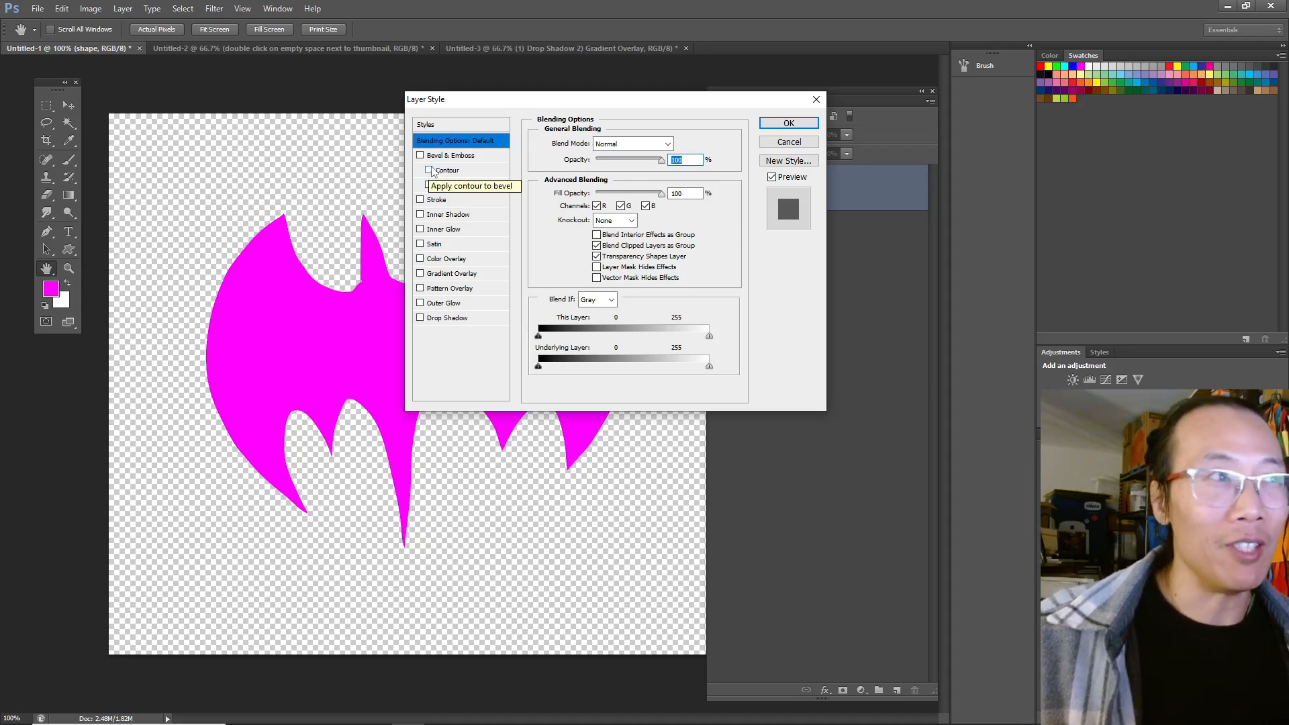
Preview the Drop Shadow effect on the bat, keeping the dialog clear of the drawing, and switch the effect off again.
left_click(450, 320)
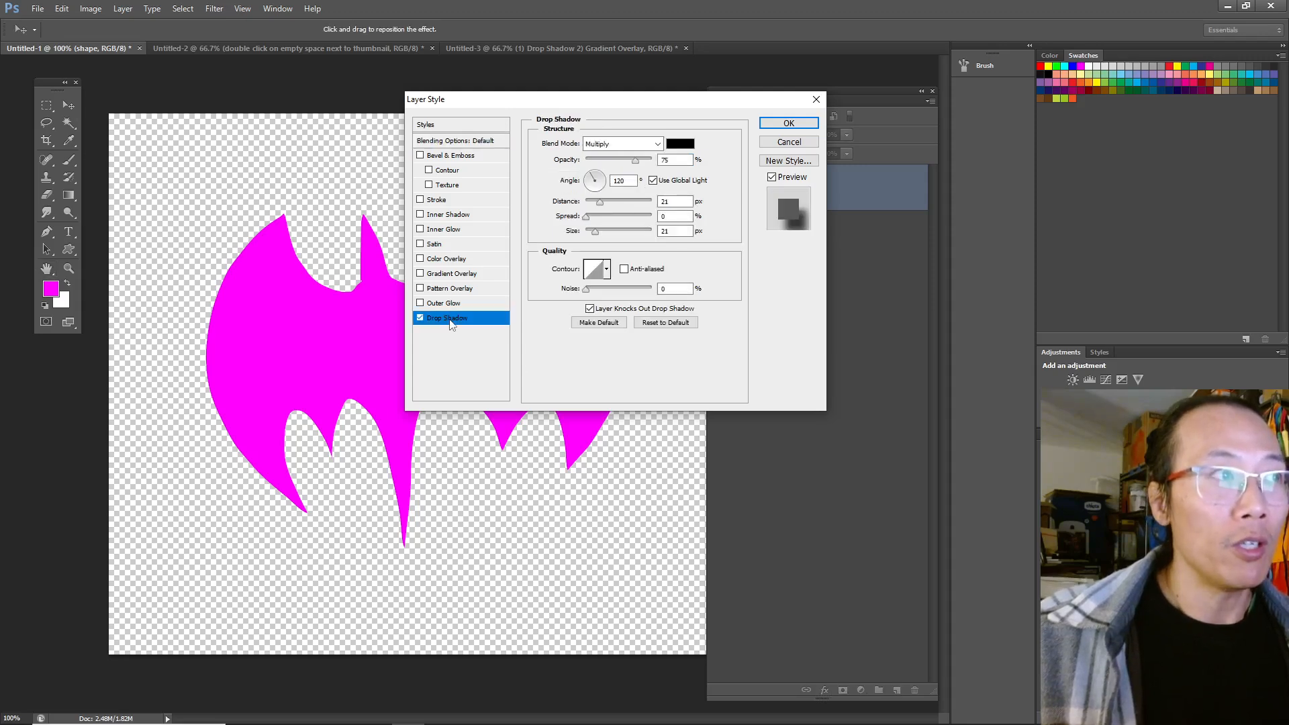
key("space")
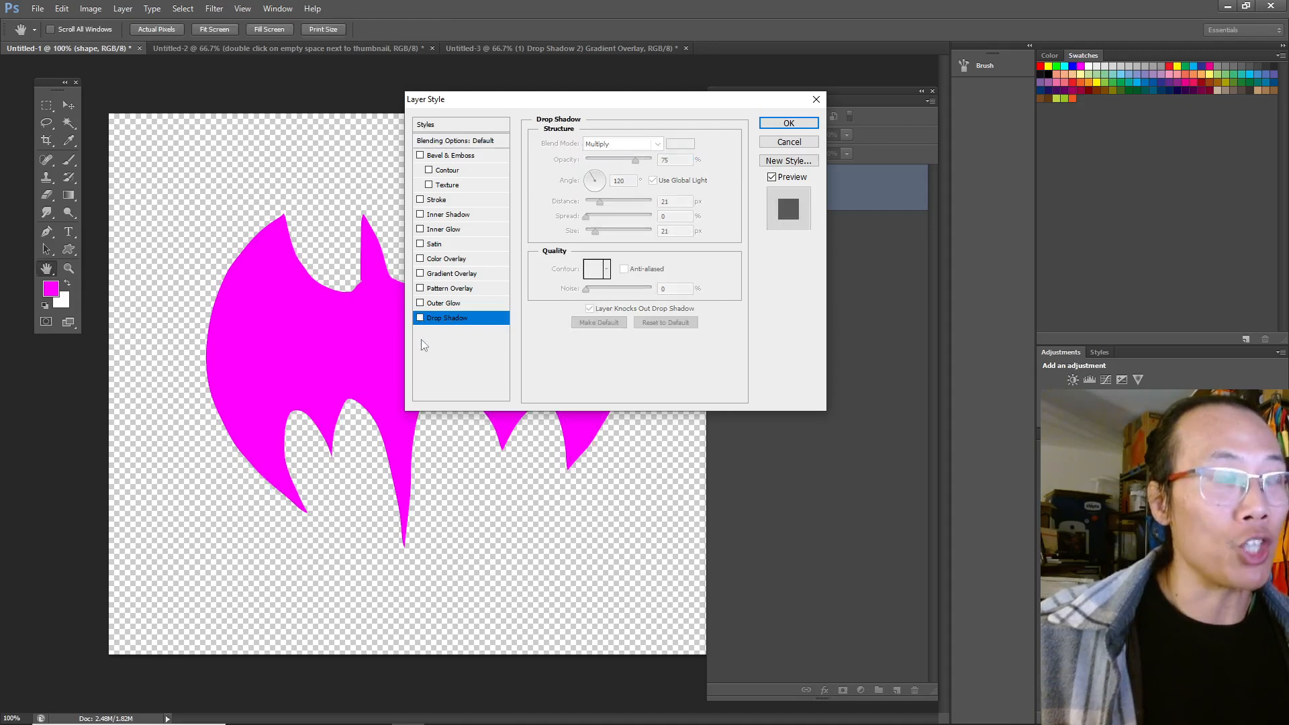
left_click(421, 319)
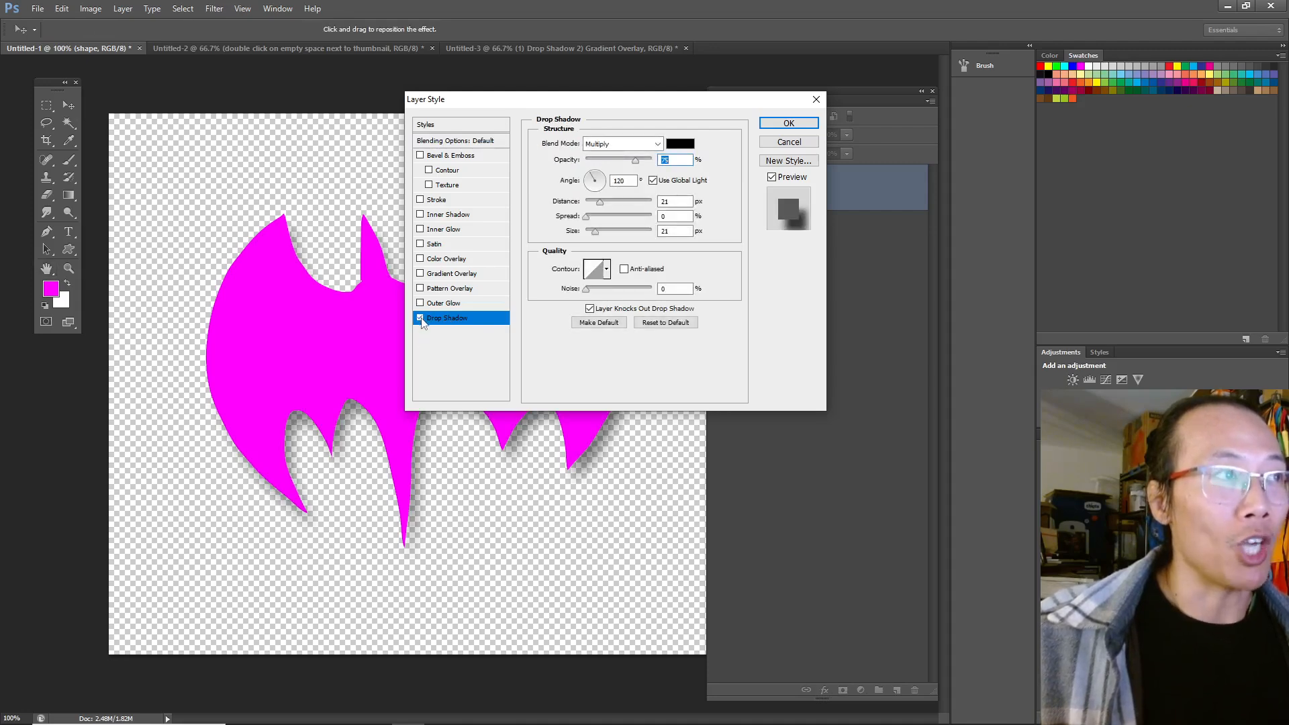
left_click_drag(489, 98, 605, 87)
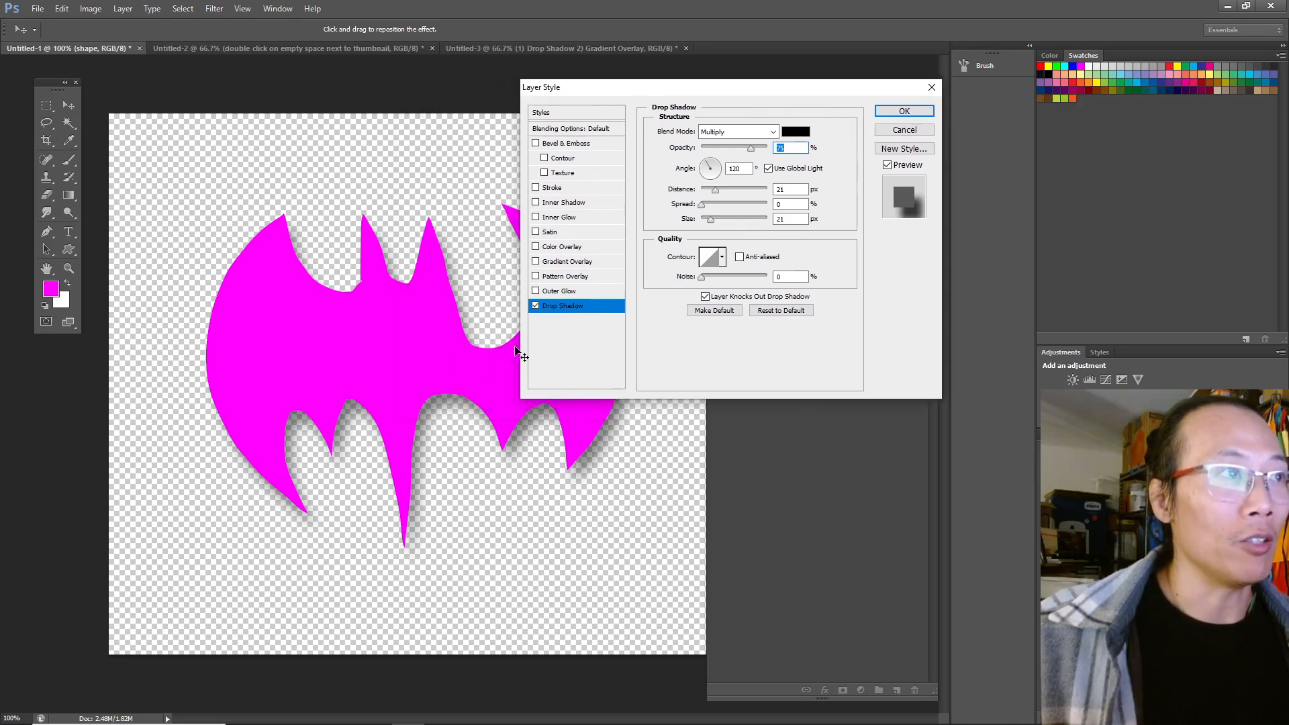
key("space")
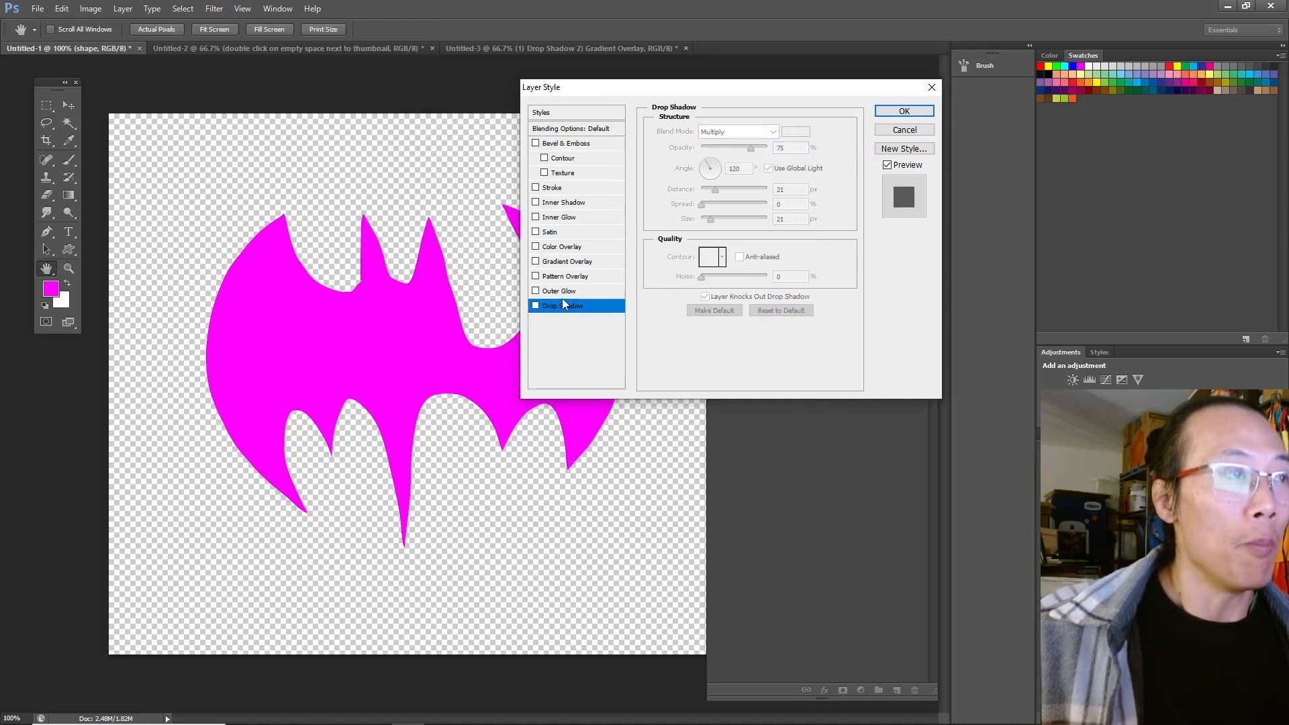
Enable a black-to-white linear Gradient Overlay on the bat and turn on Drop Shadow together with it.
left_click(567, 262)
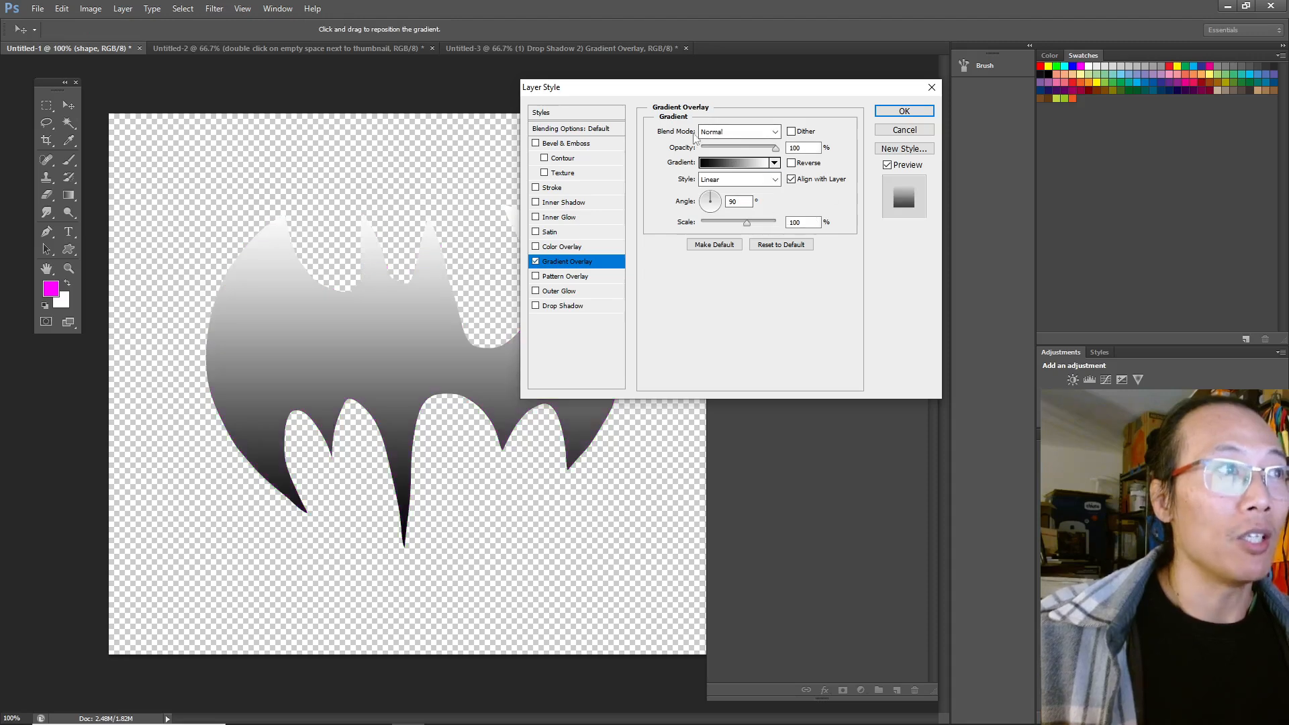
mouse_move(728, 93)
left_mouse_down()
mouse_move(765, 79)
mouse_move(732, 89)
left_mouse_up()
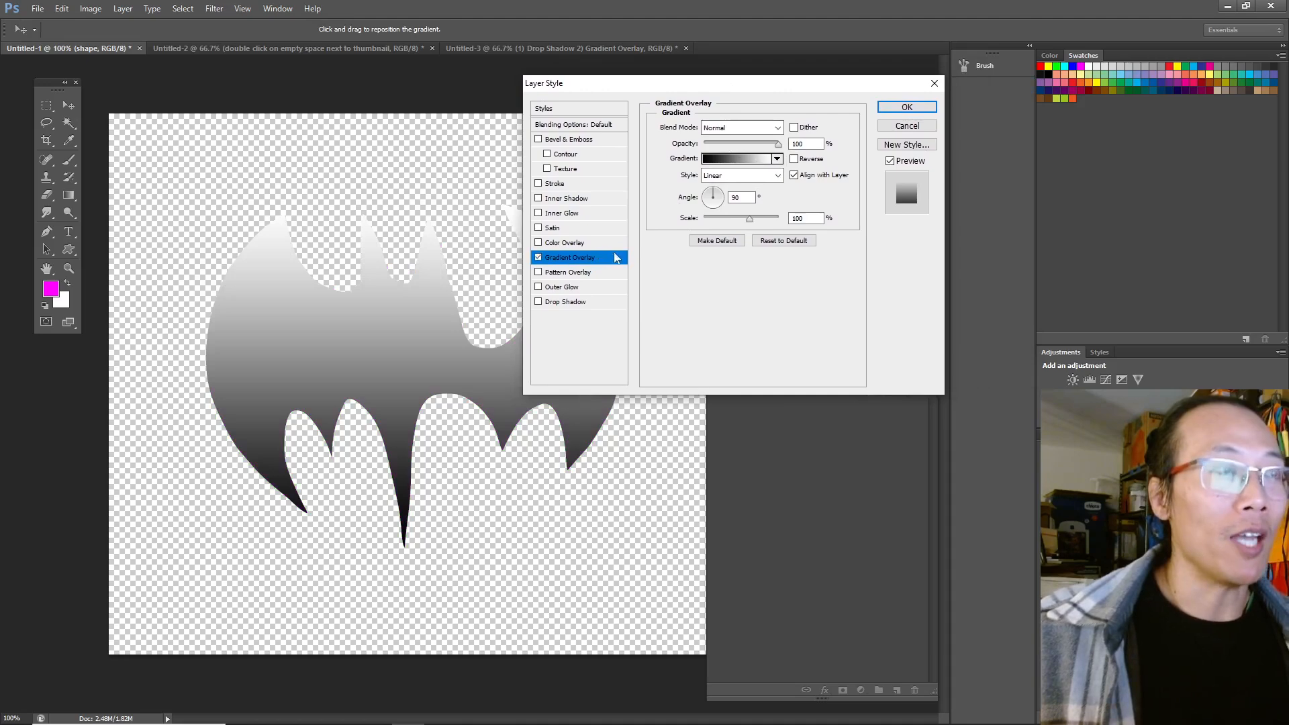
left_click(538, 303)
left_click(538, 302)
left_click(538, 302)
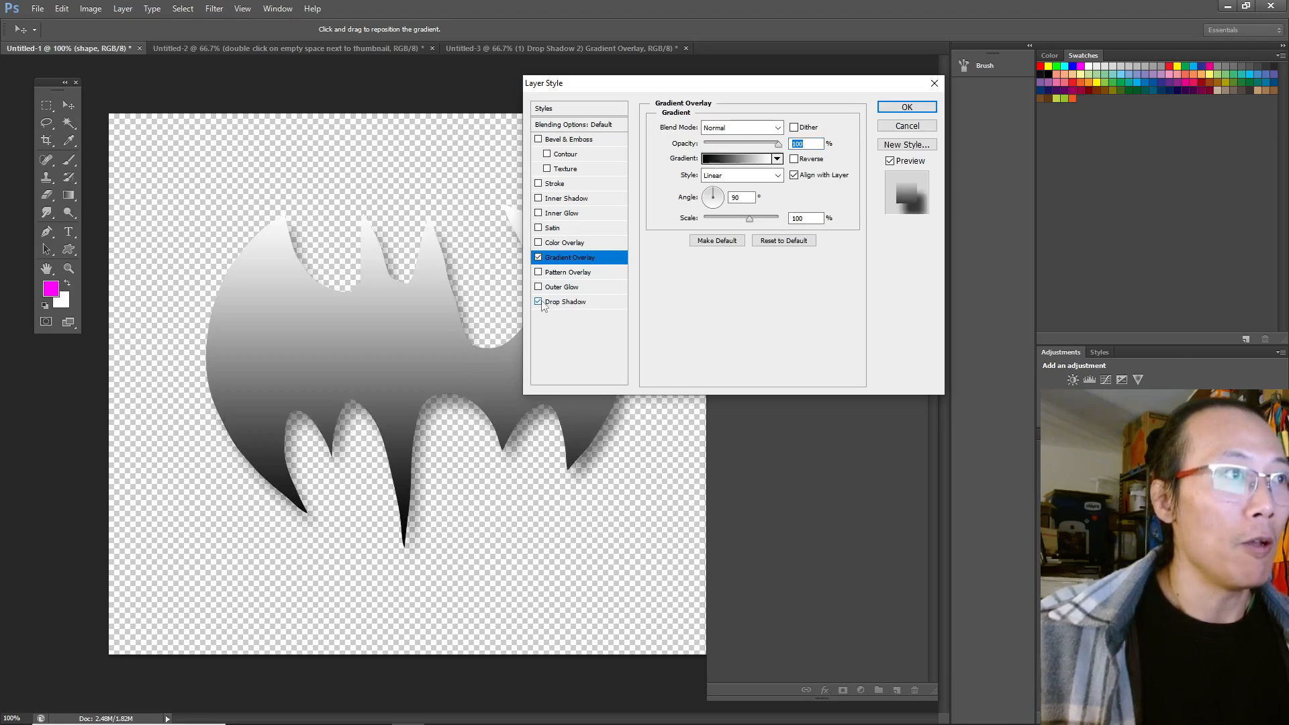
left_click(538, 303)
left_click(539, 303)
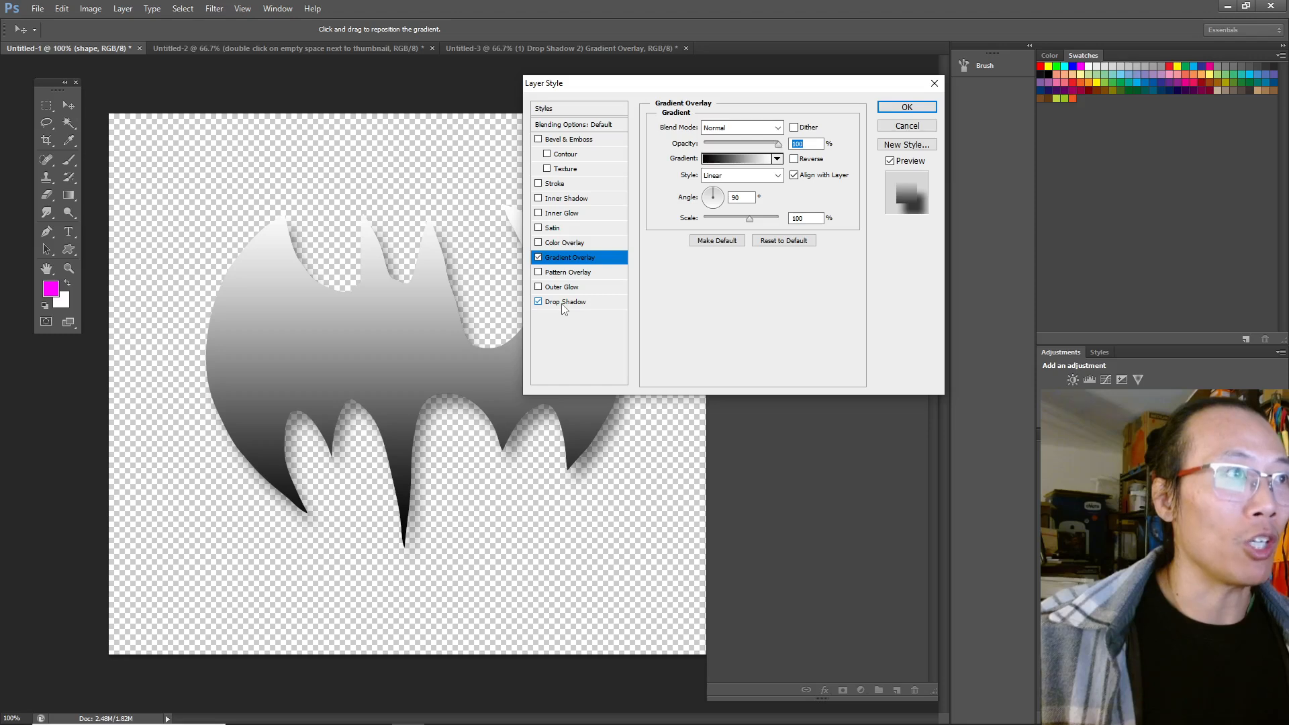
Set the drop shadow to 100% opacity, 32 px distance and 24 px size, and rotate its light angle counter-clockwise.
left_click(564, 307)
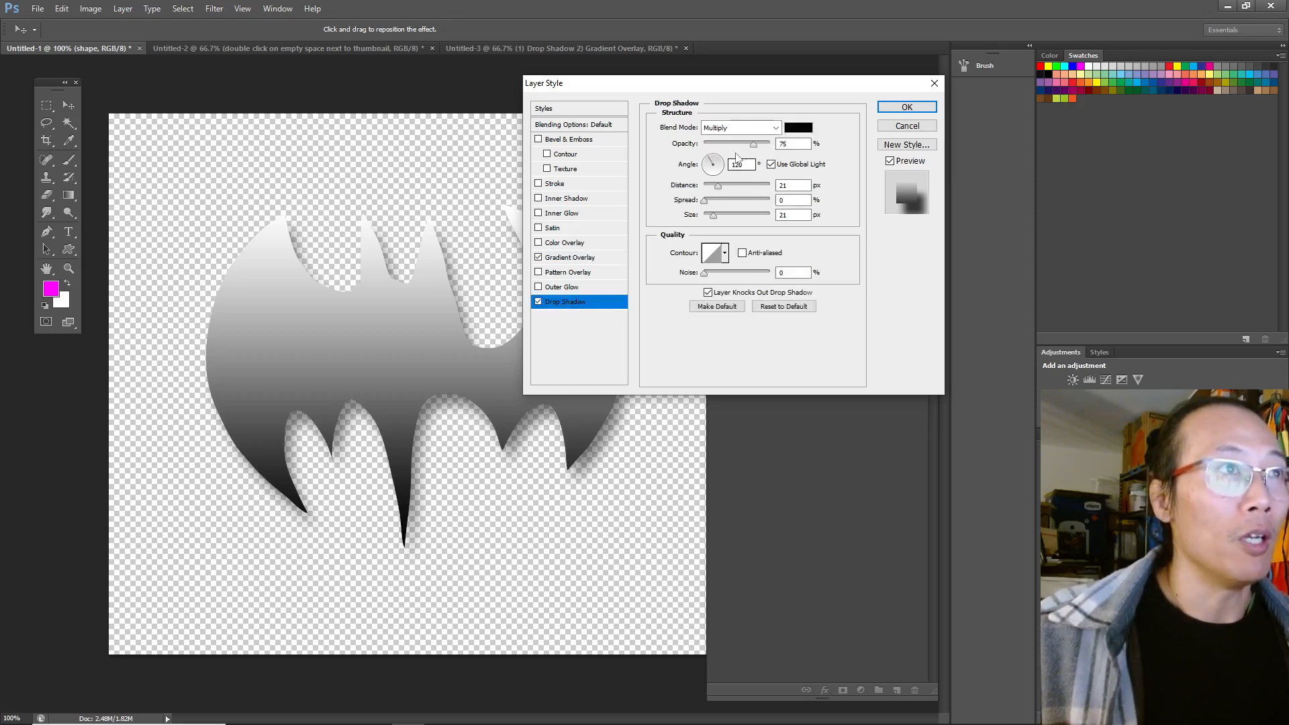
left_click_drag(752, 143, 770, 144)
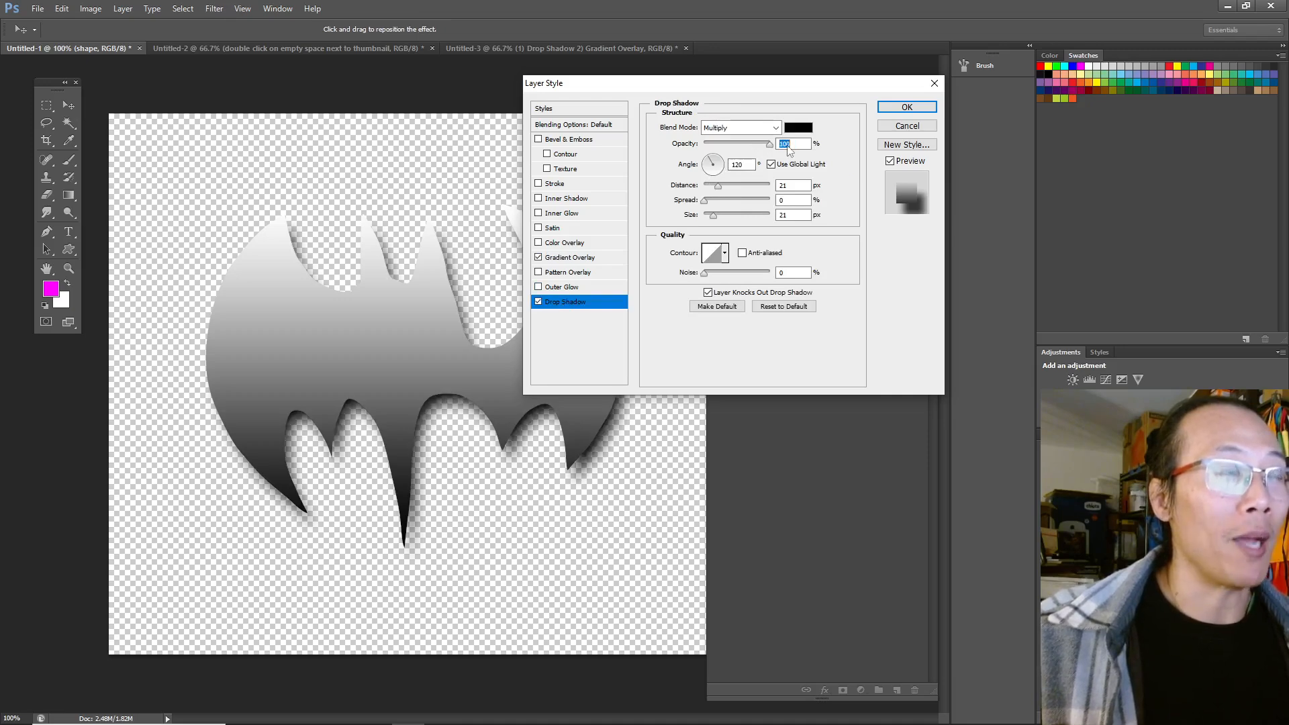
left_click(770, 165)
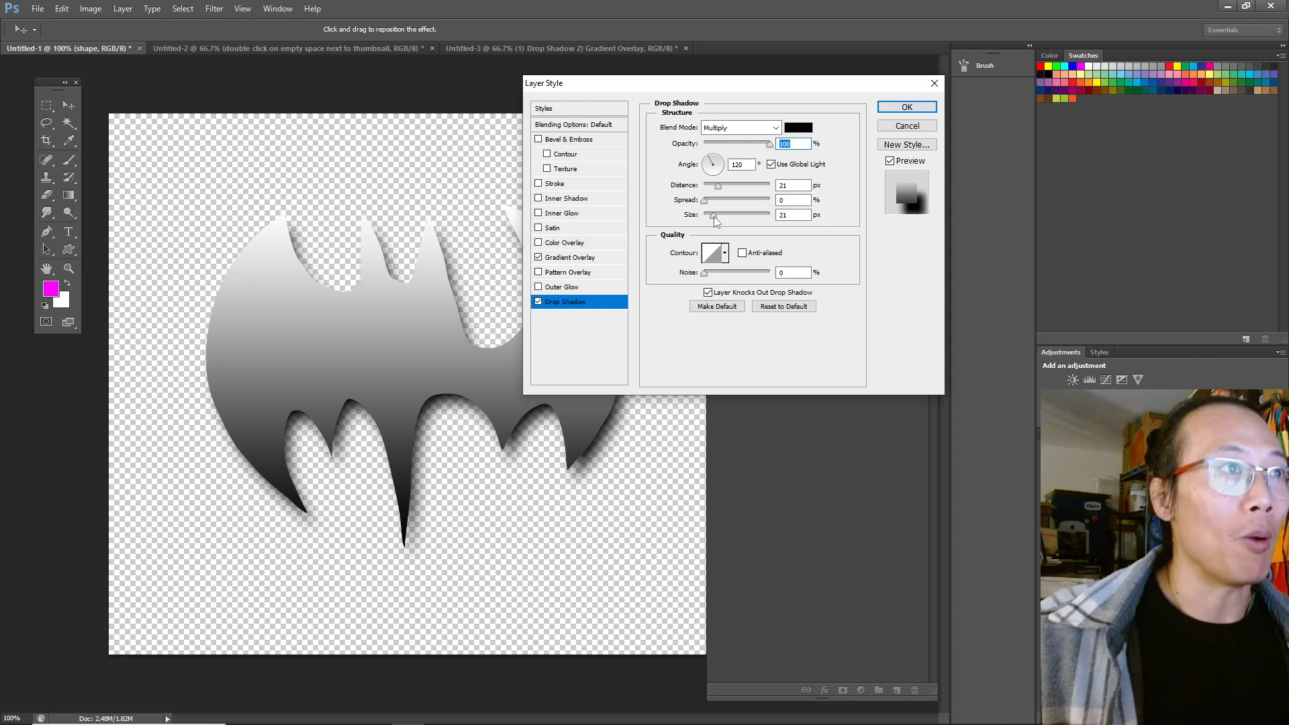
left_click_drag(714, 216, 706, 163)
left_click(708, 163)
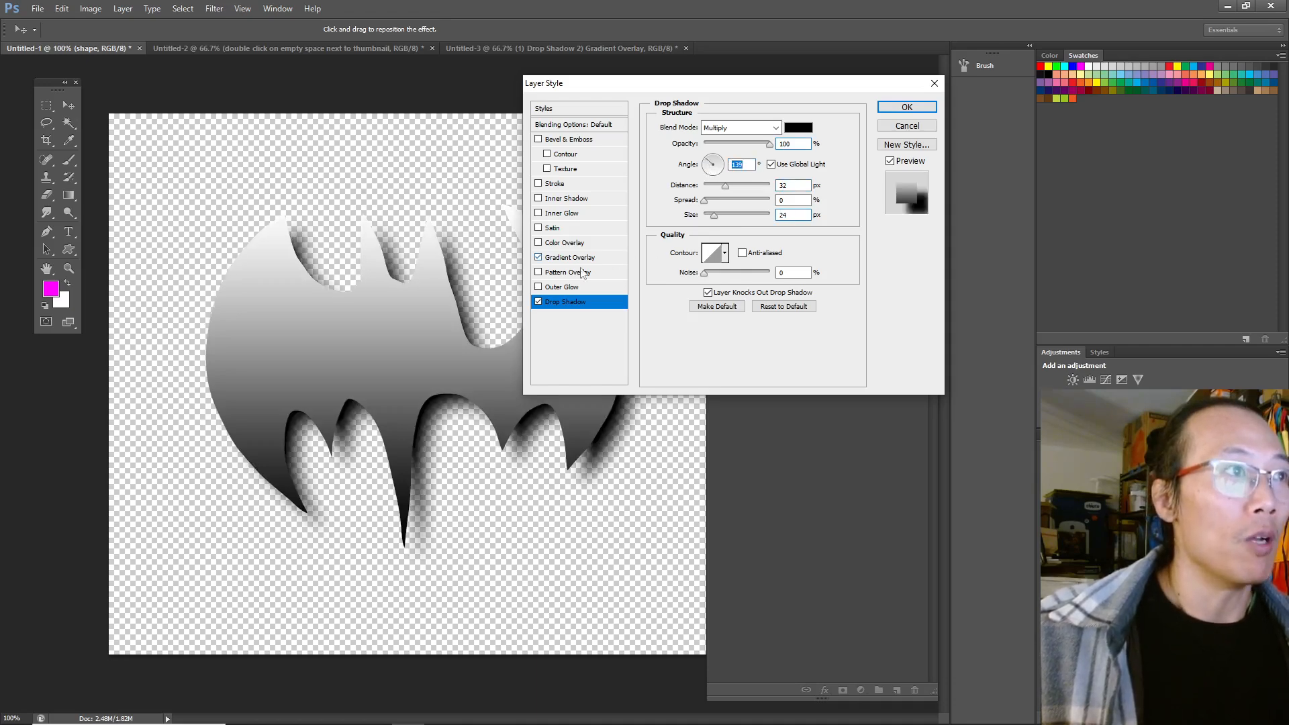
Switch off the Gradient Overlay on the bat, leaving Drop Shadow enabled.
left_click(538, 258)
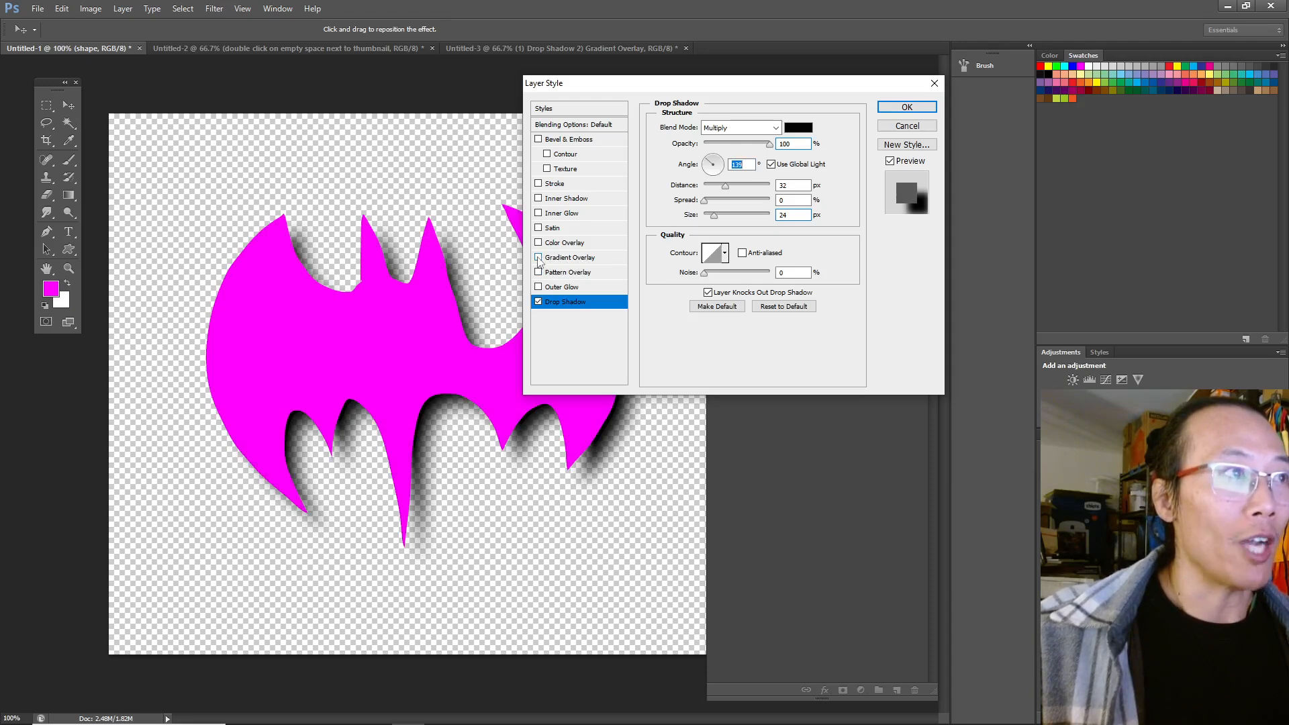
Turn the bat's Gradient Overlay back on and choose the magenta-to-white preset gradient for it.
left_click(538, 259)
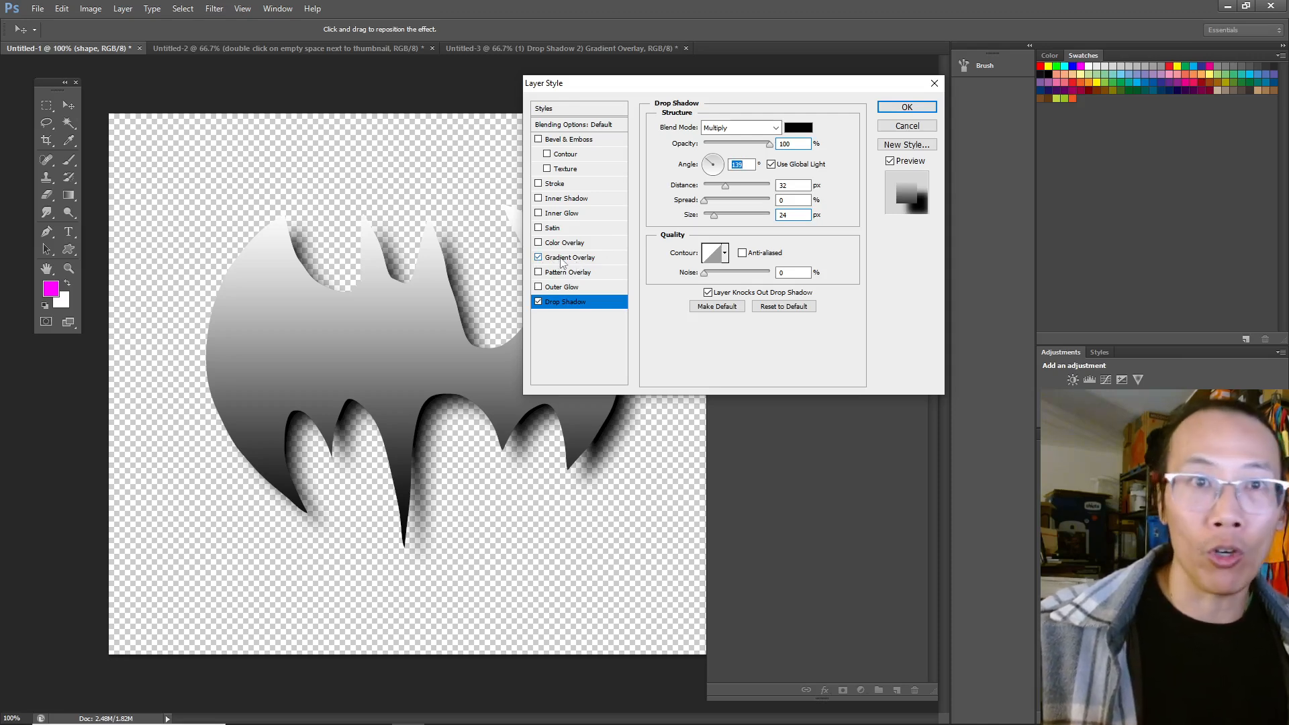
left_click(562, 259)
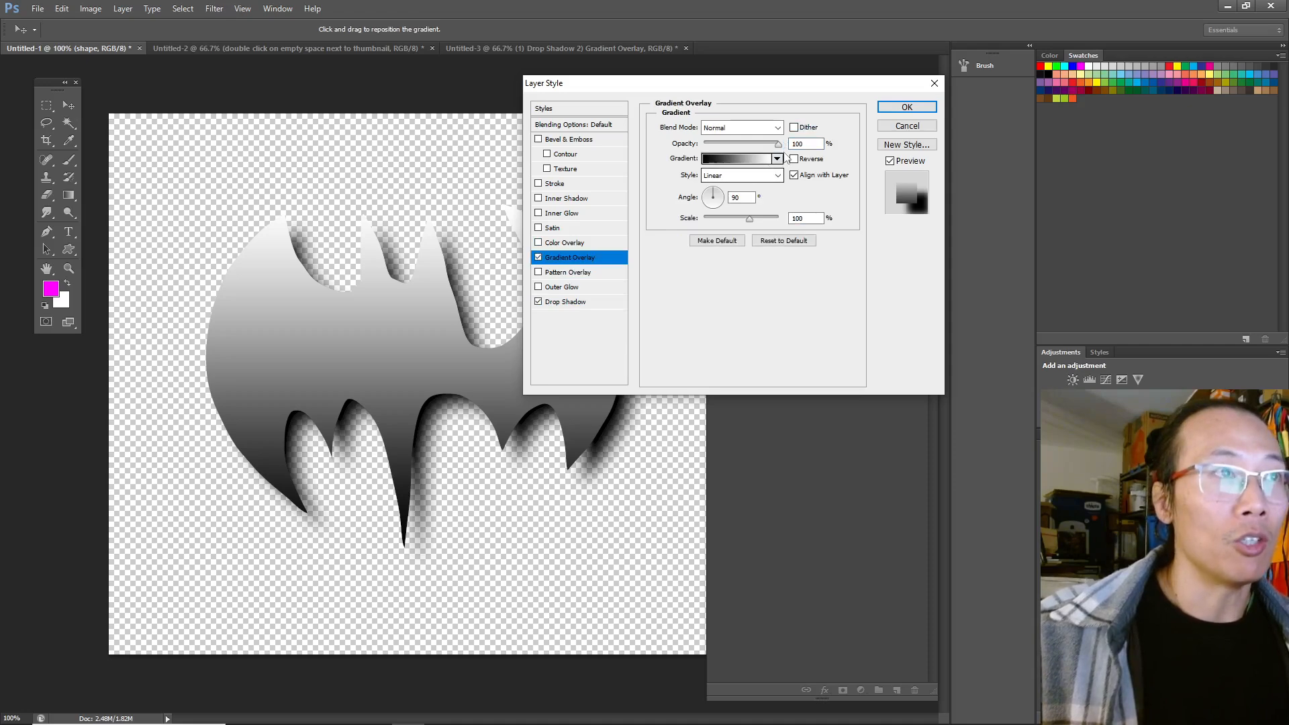
left_click(777, 159)
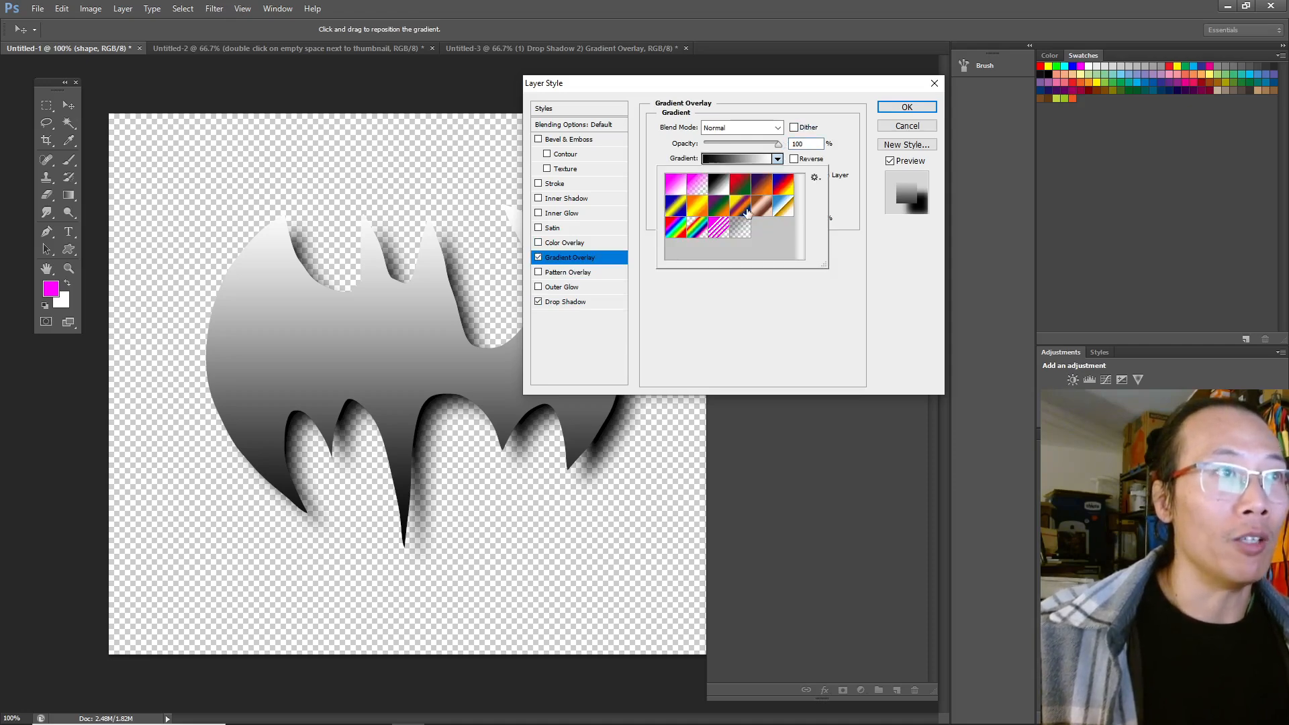
left_click(684, 188)
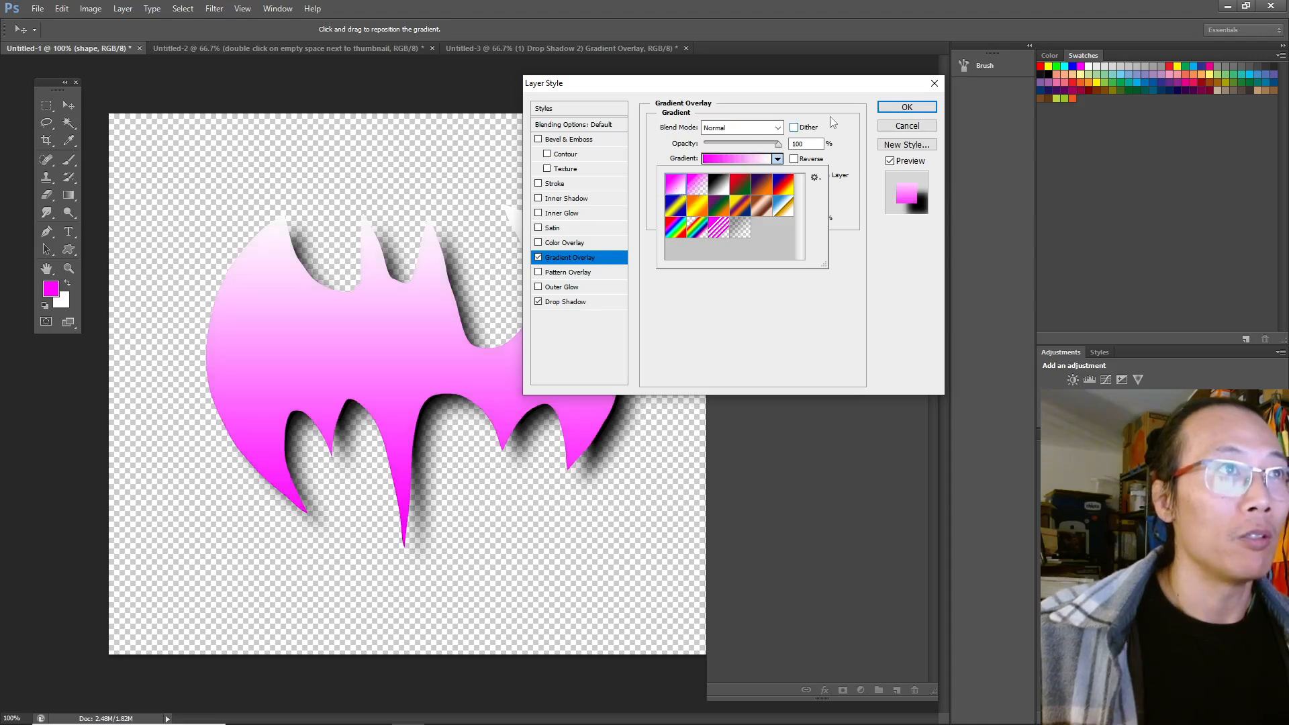
left_click(831, 121)
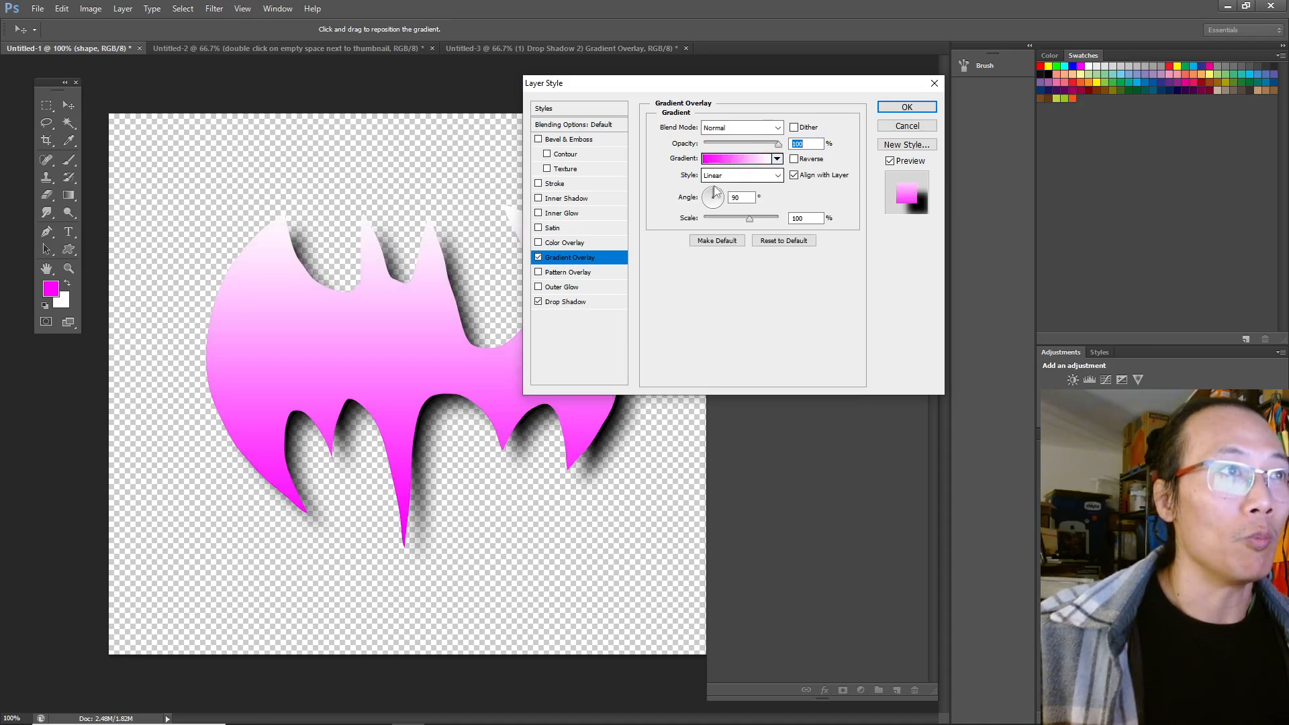
Rotate the bat's gradient angle so magenta is at the upper end and white at the lower, and apply the layer style.
left_click_drag(715, 195, 715, 217)
left_click_drag(746, 83, 873, 87)
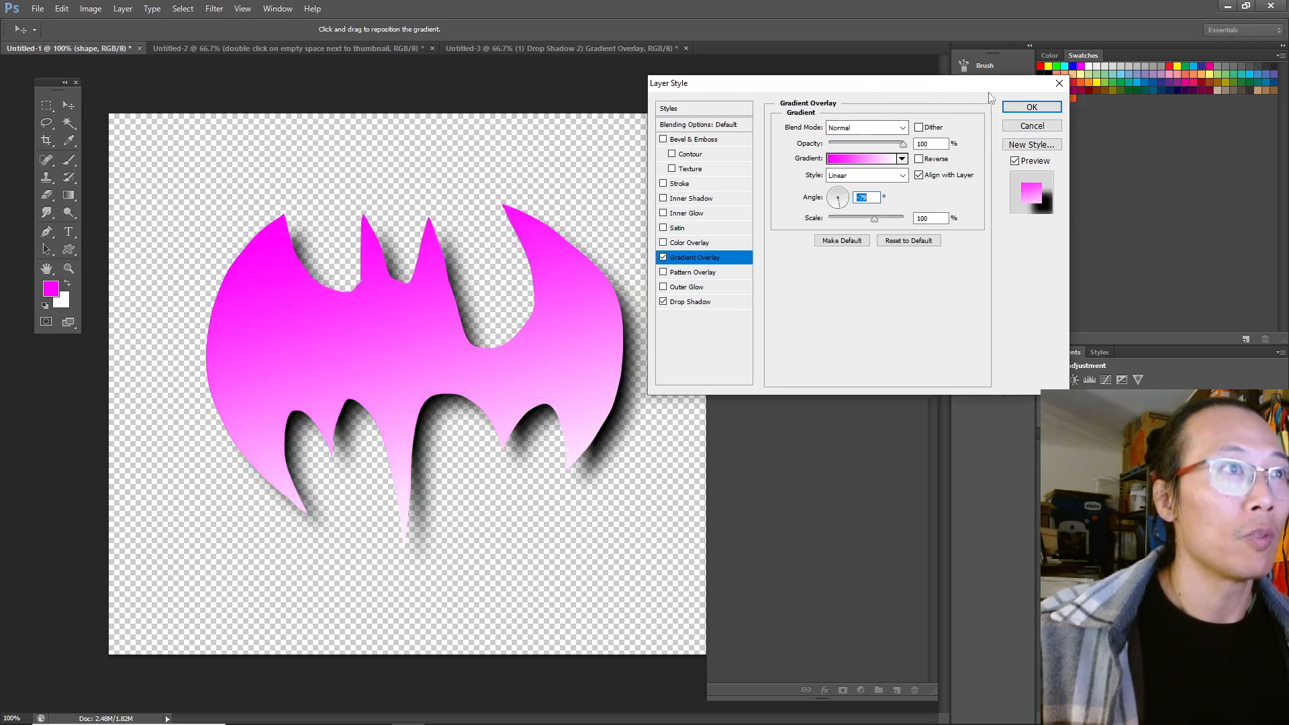
left_click(1021, 107)
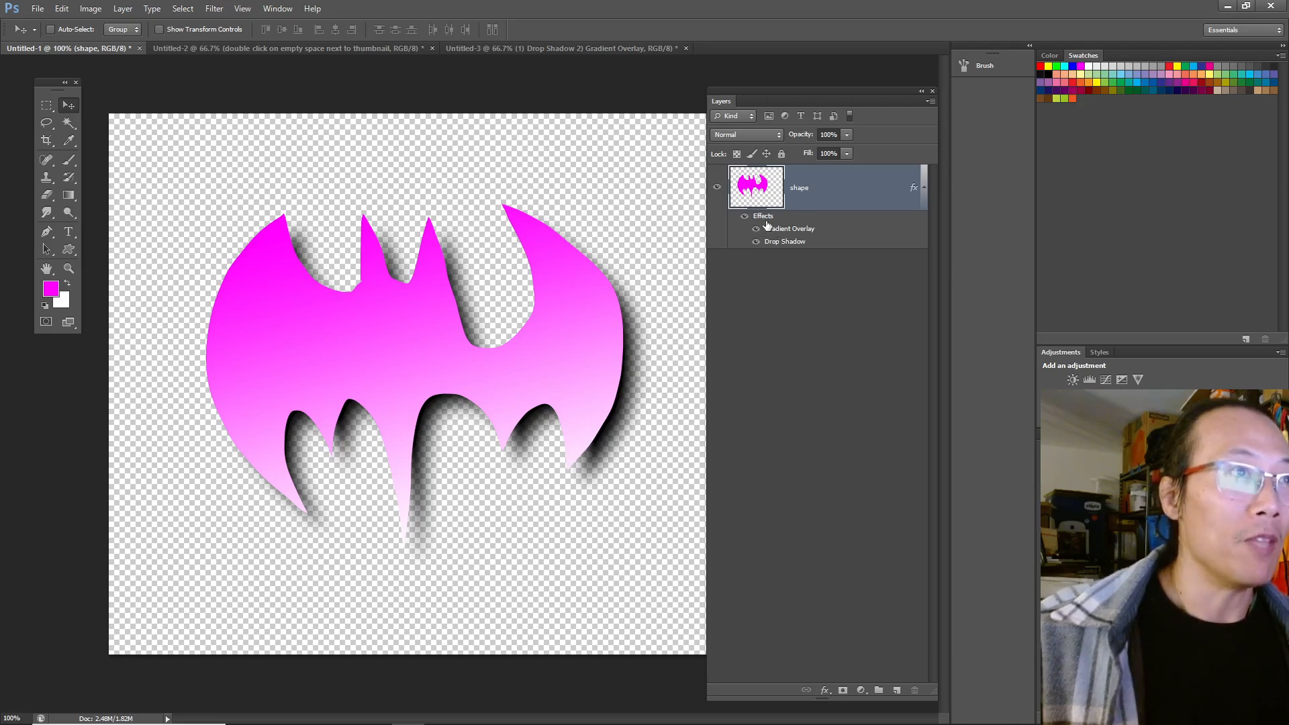
Review the bat layer's blending options and enabled effects in the Layer Style dialog, then close it without changes.
double_click(840, 208)
left_click_drag(695, 96, 610, 125)
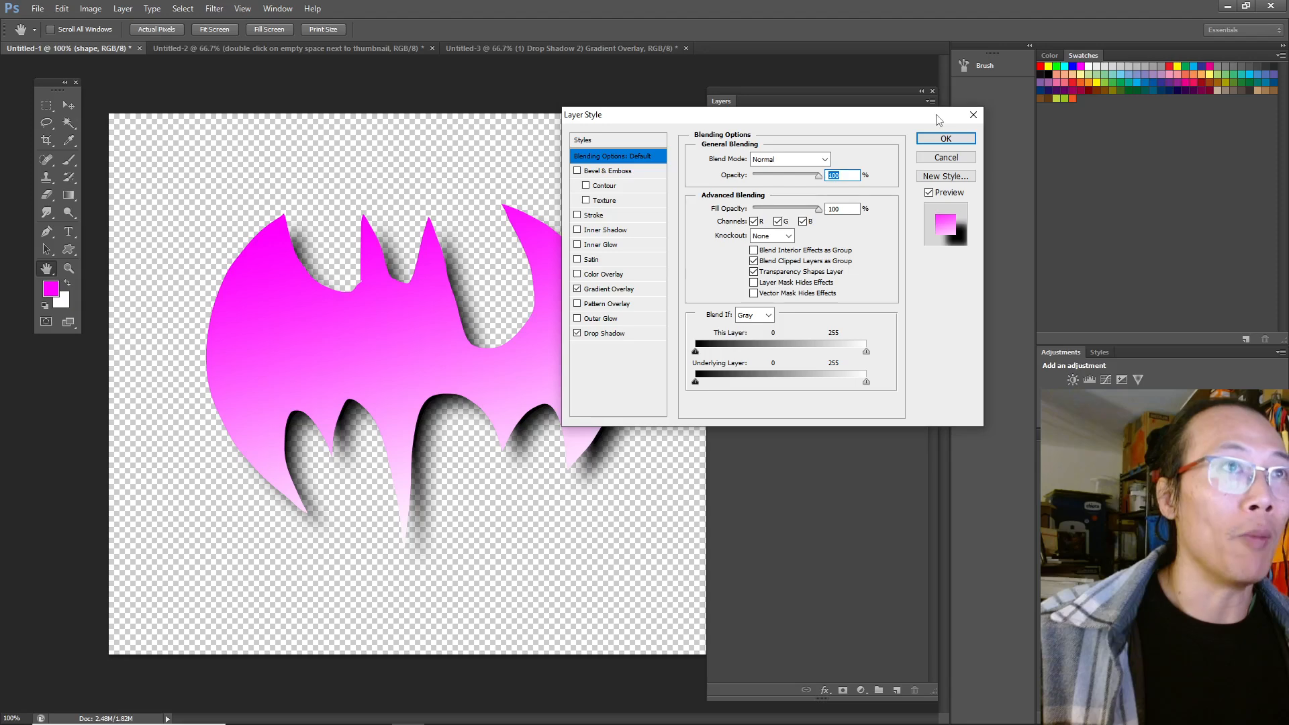
left_click(945, 139)
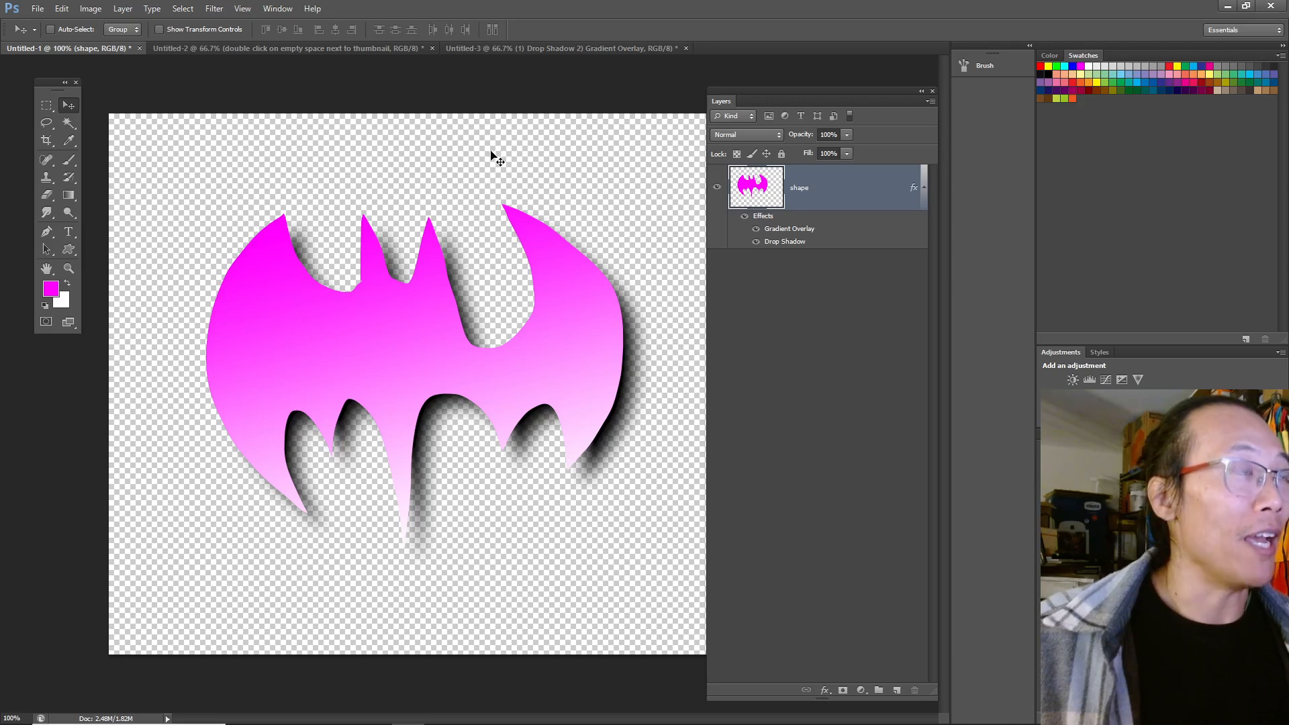
Hide the bat layer and draw a wide, flat magenta ellipse on a new layer near the top of the canvas, leaving it deselected.
left_click(717, 189)
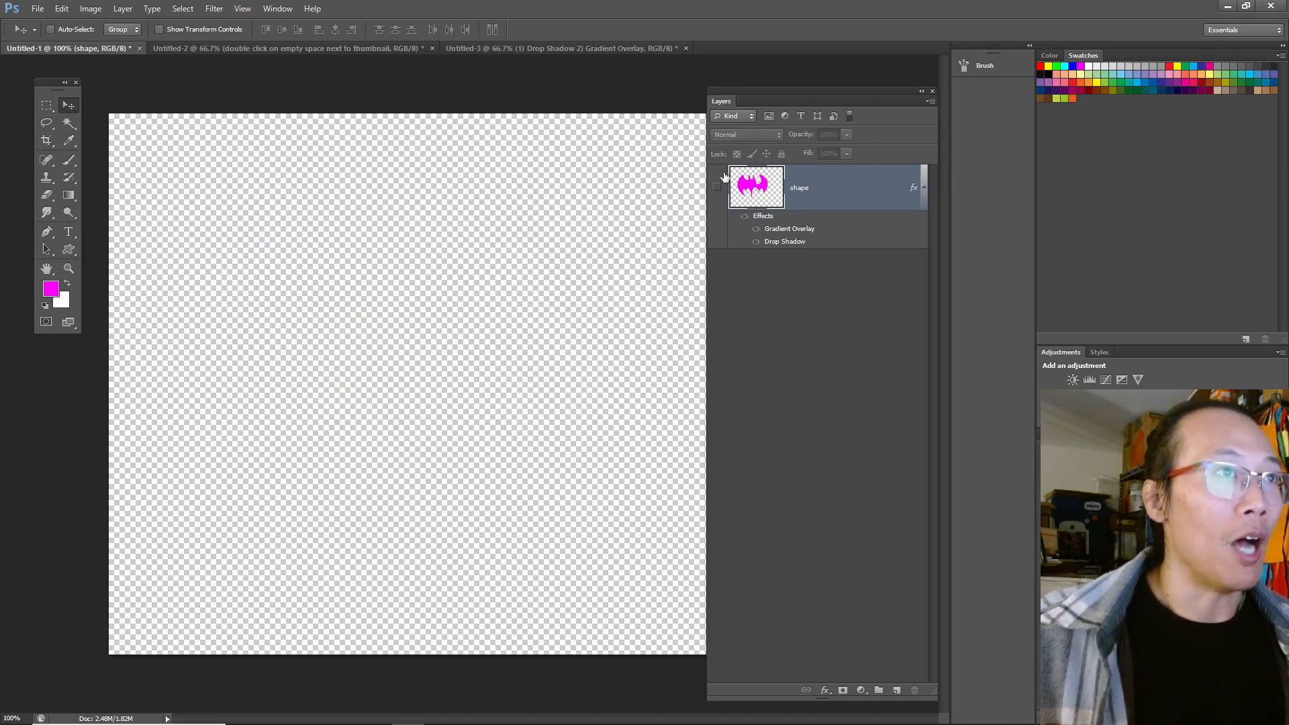
left_click(897, 690)
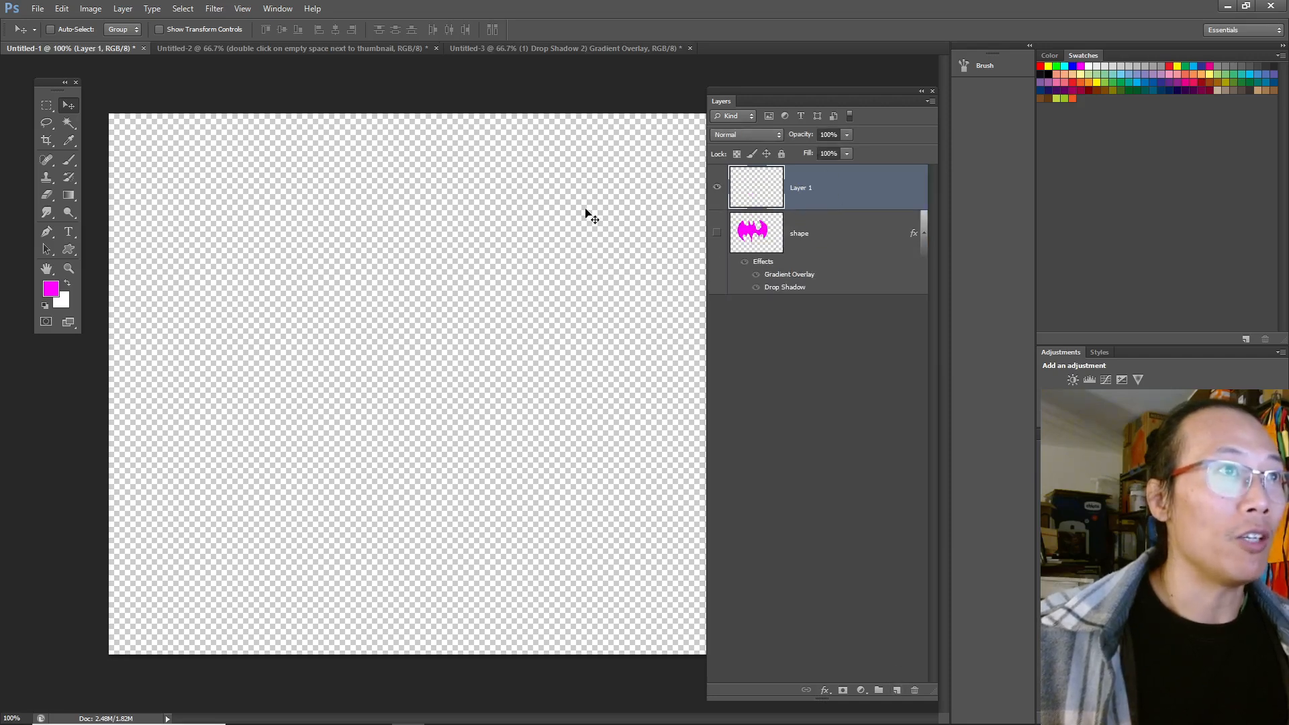
left_click(45, 102)
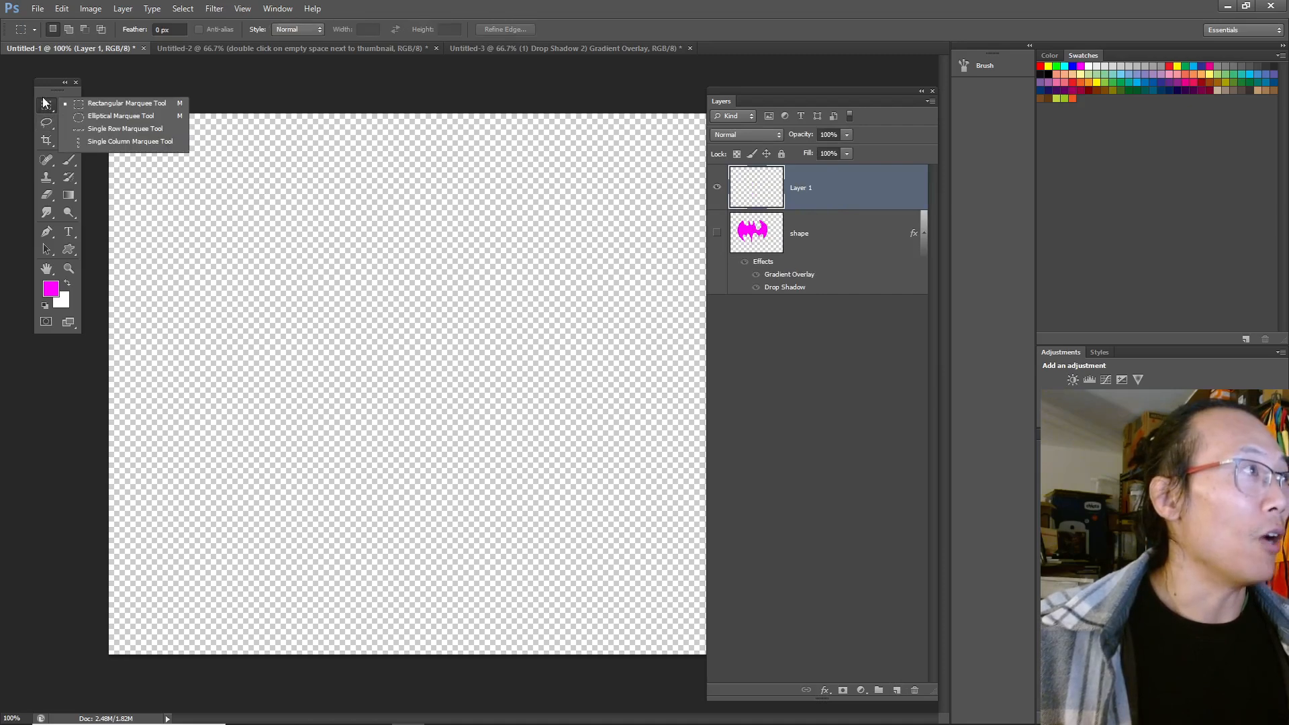
left_click(126, 117)
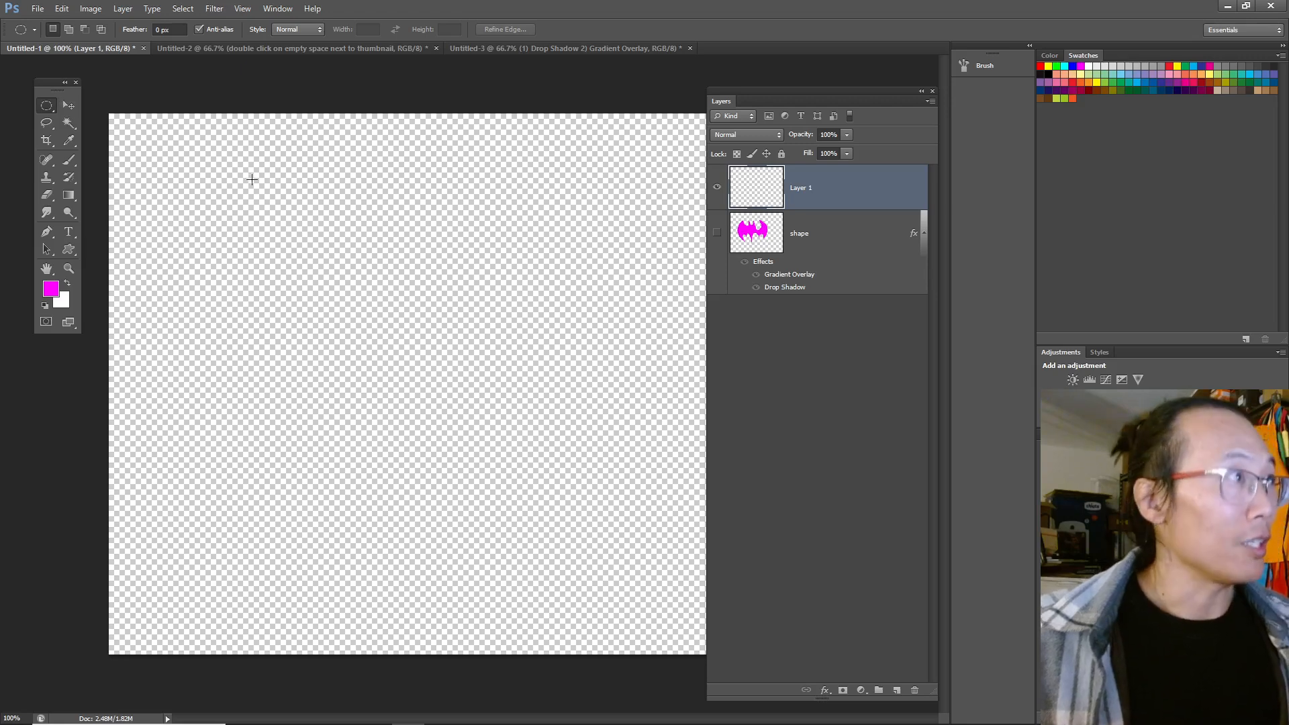
left_click_drag(281, 186, 492, 247)
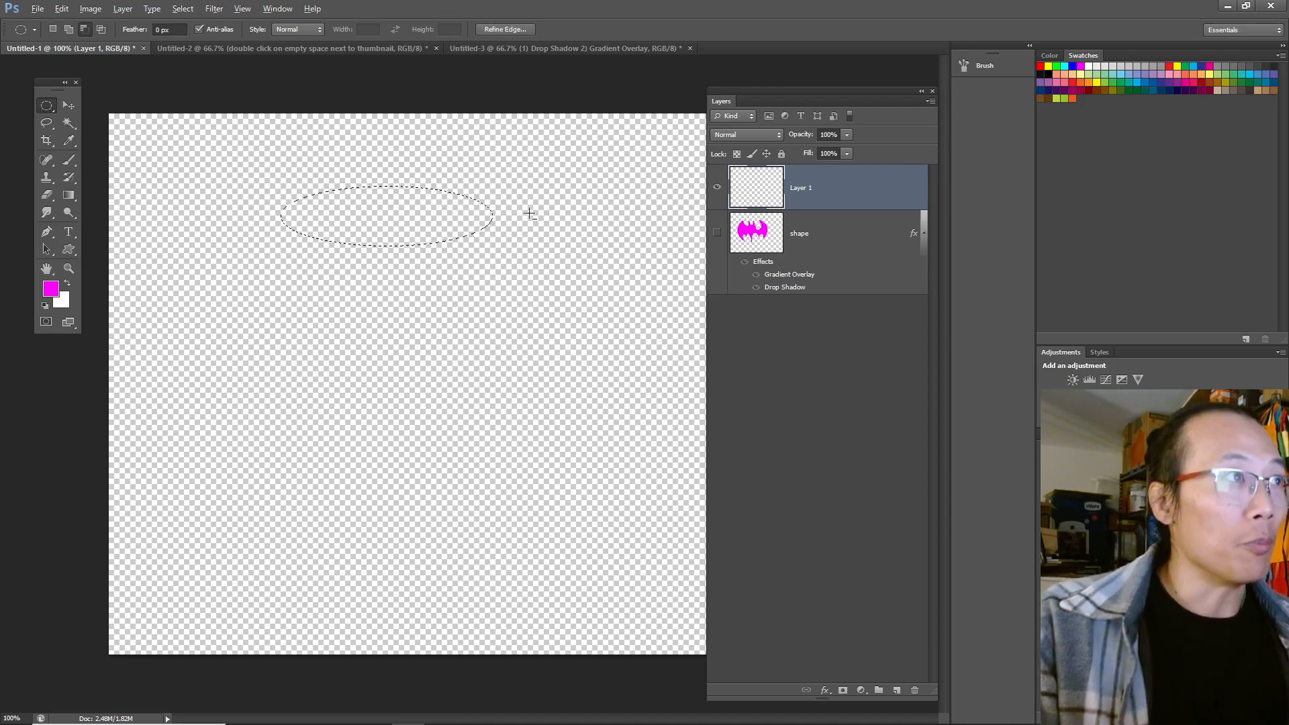
key("alt+BackSpace")
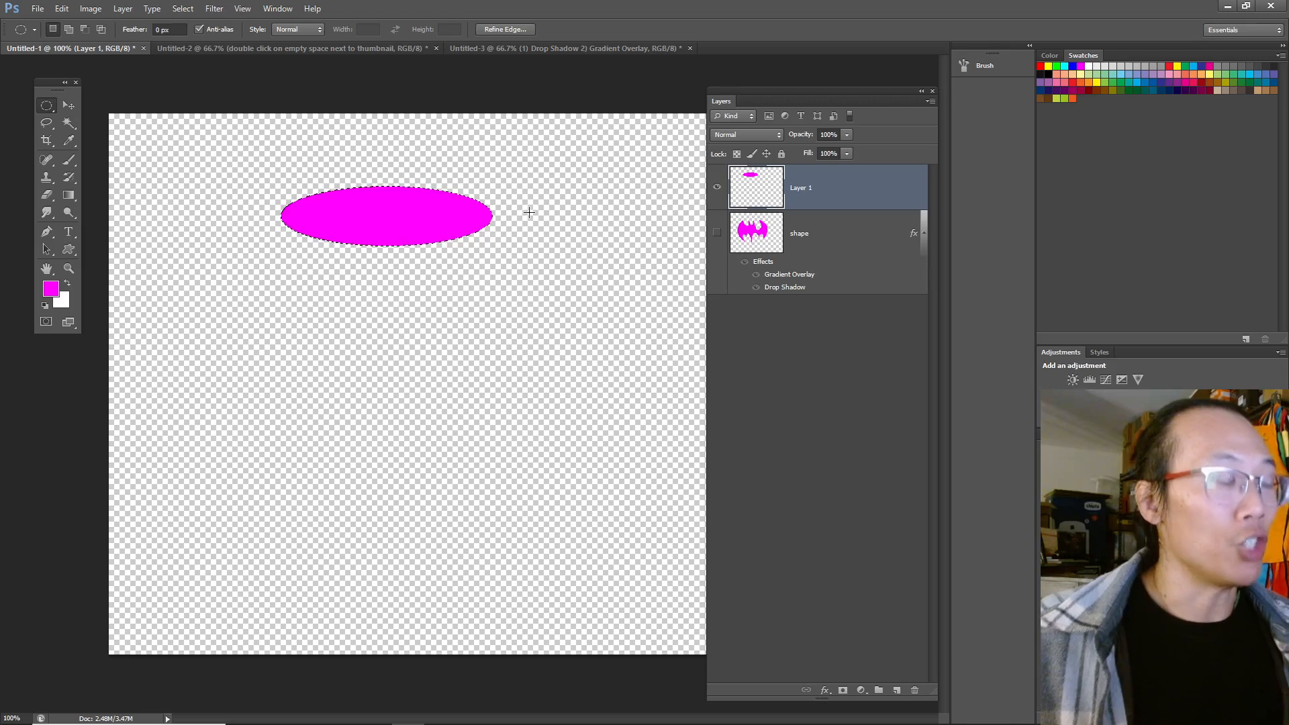
key("ctrl+d")
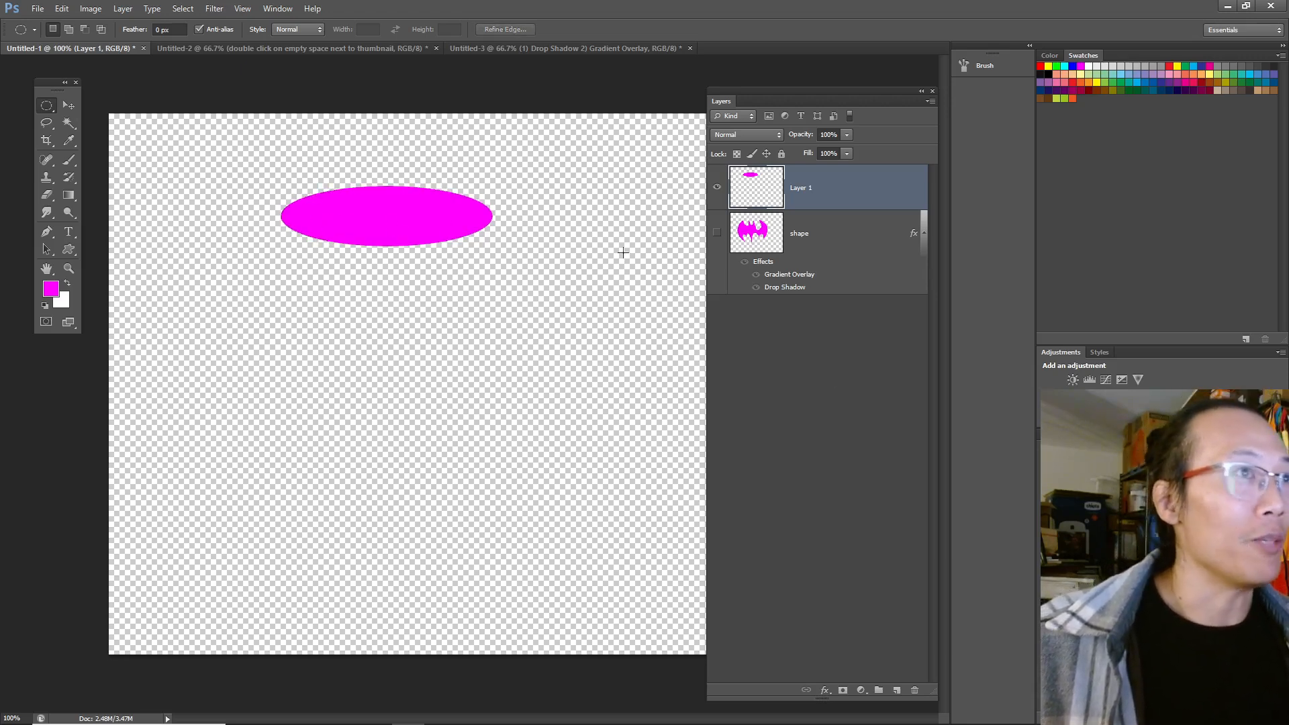
On another new layer, draw a tall magenta rectangle as wide as the ellipse, extending down from its horizontal midline, and deselect it.
left_click(897, 690)
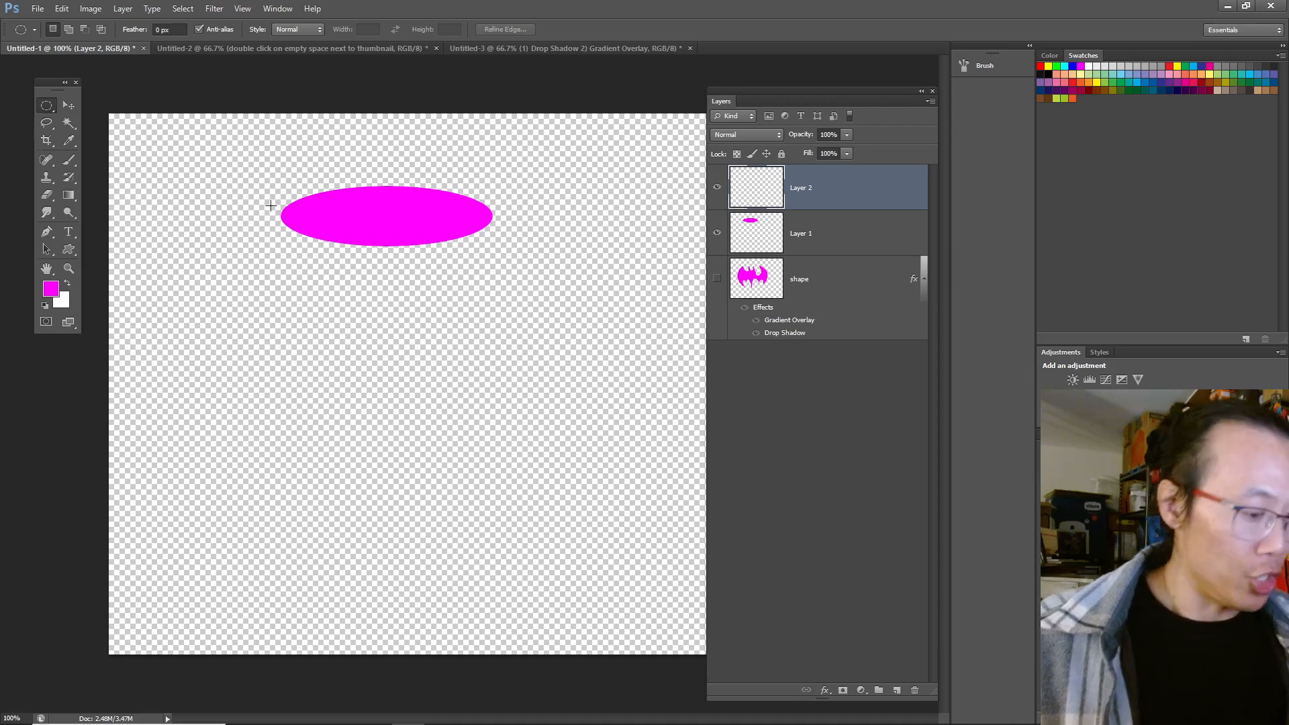
key("shift+m")
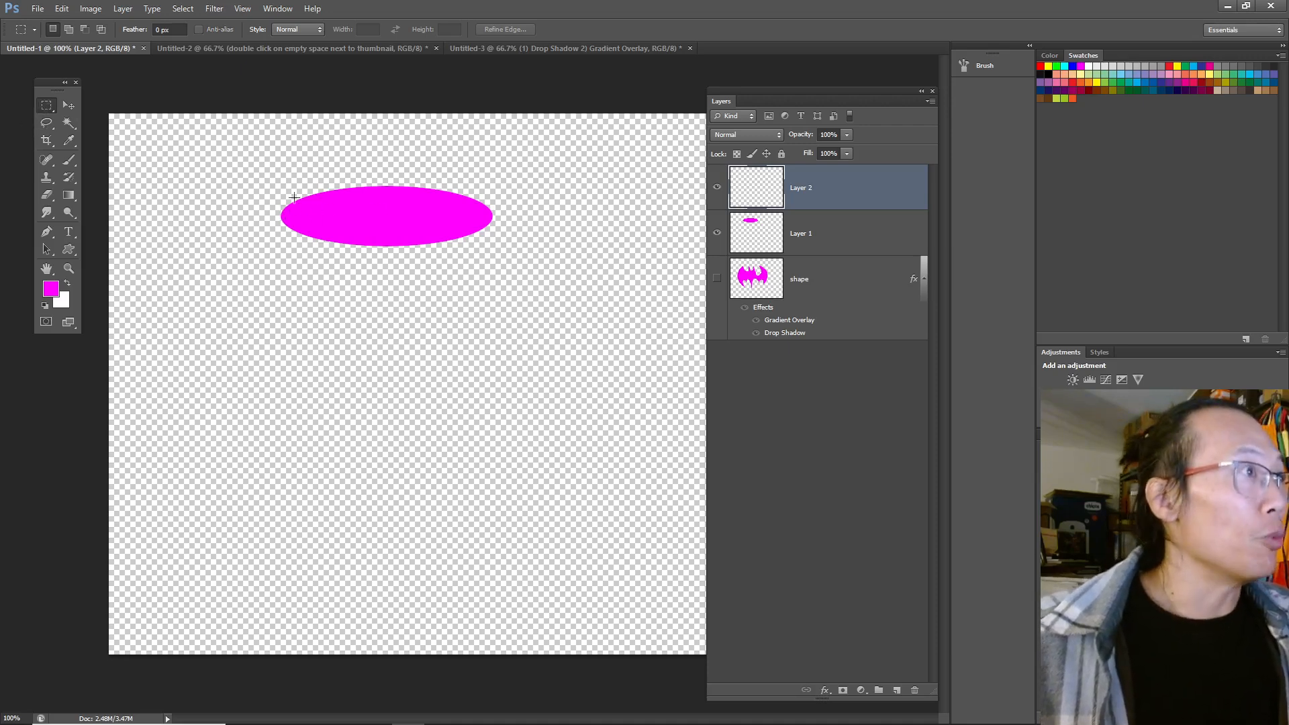
left_click_drag(281, 216, 492, 524)
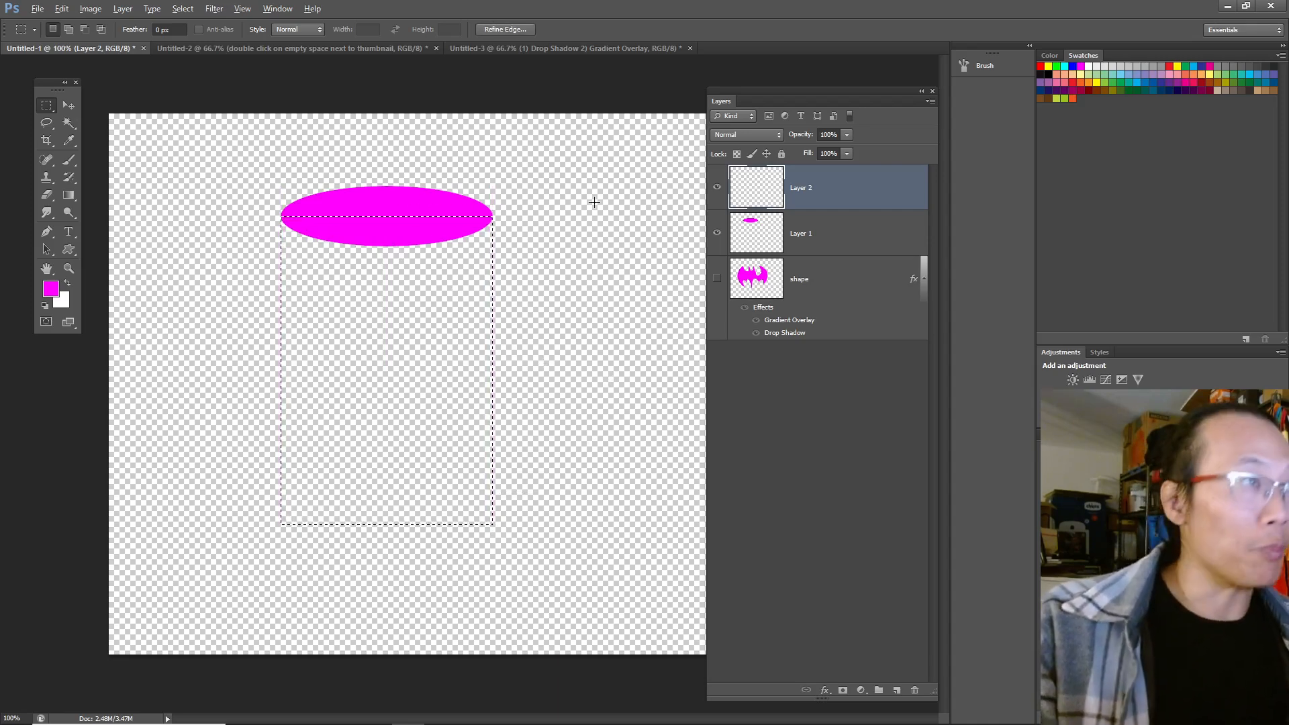
key("alt+BackSpace")
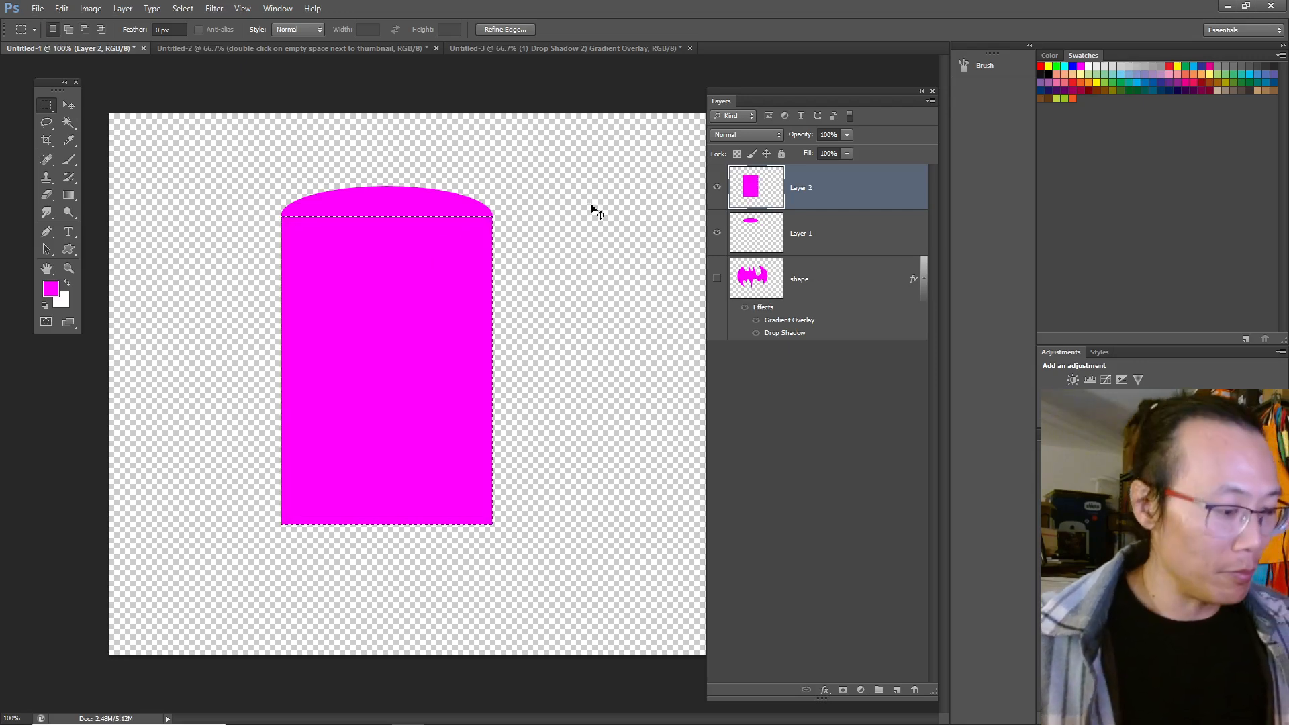
key("ctrl+d")
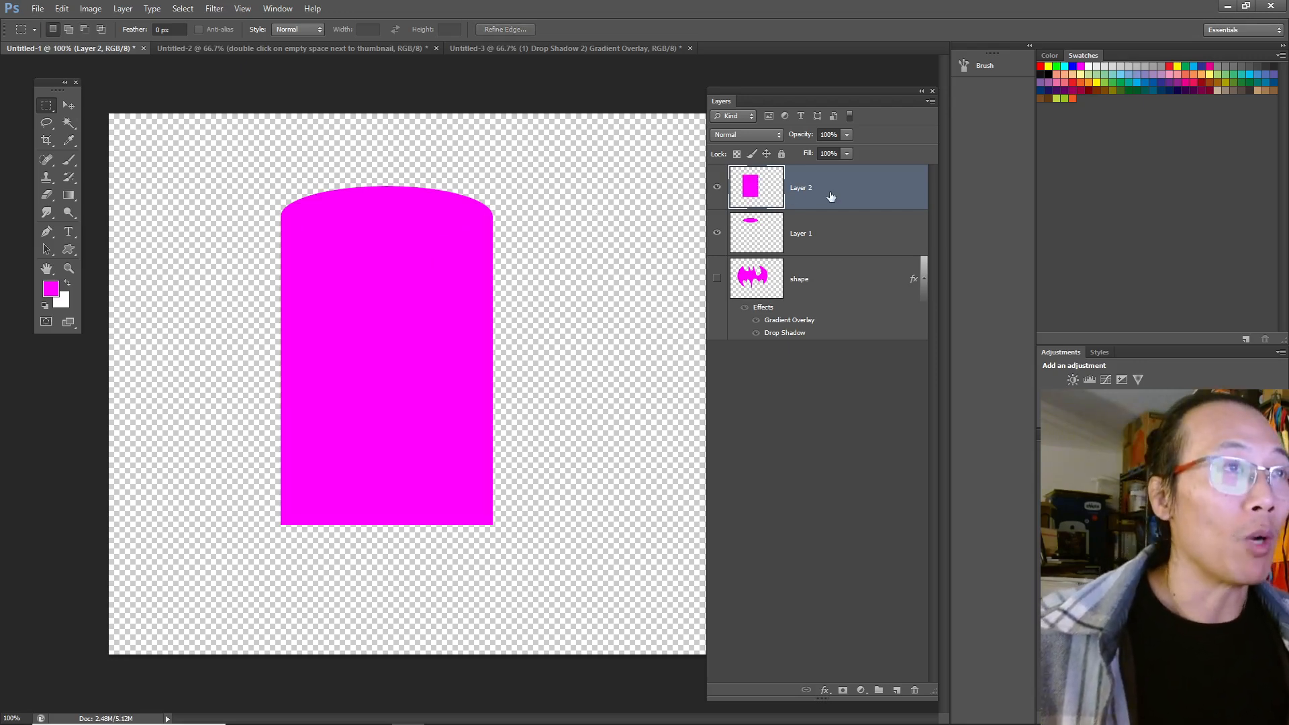
Move the ellipse layer above the rectangle layer and rename it "top oval".
left_click_drag(814, 232, 812, 185)
double_click(807, 189)
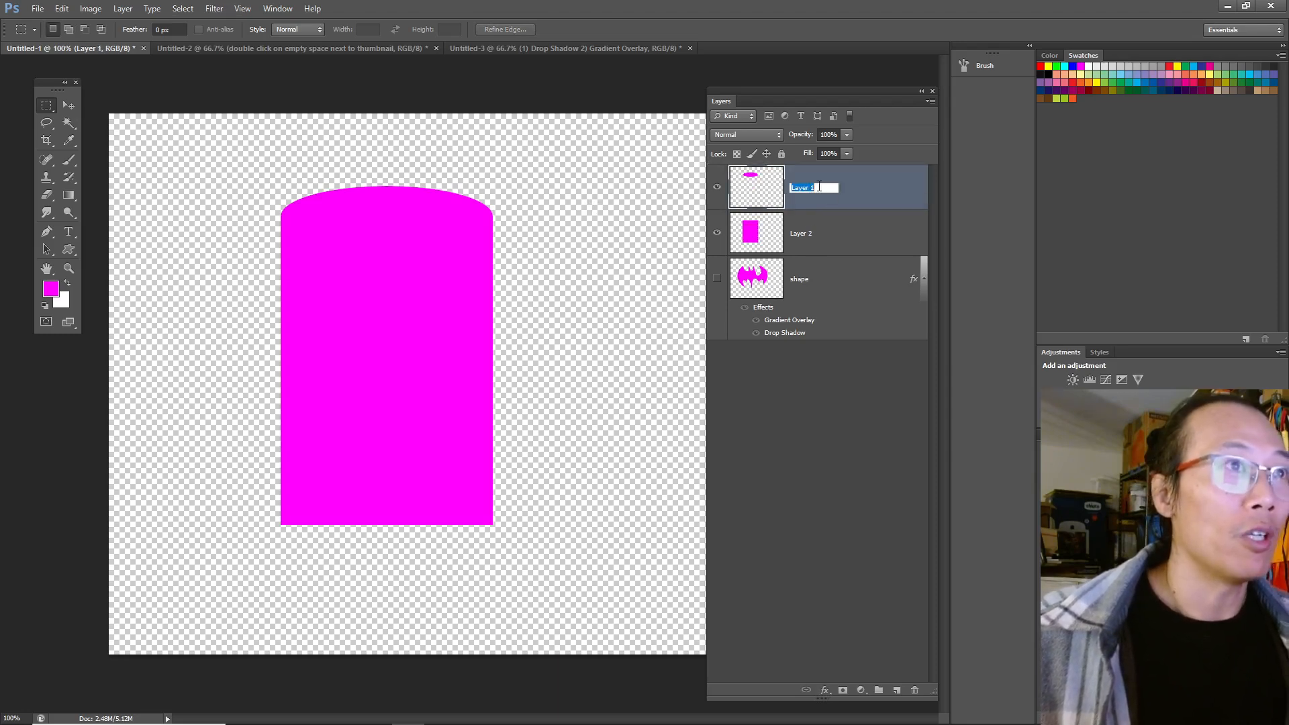
type("top oval")
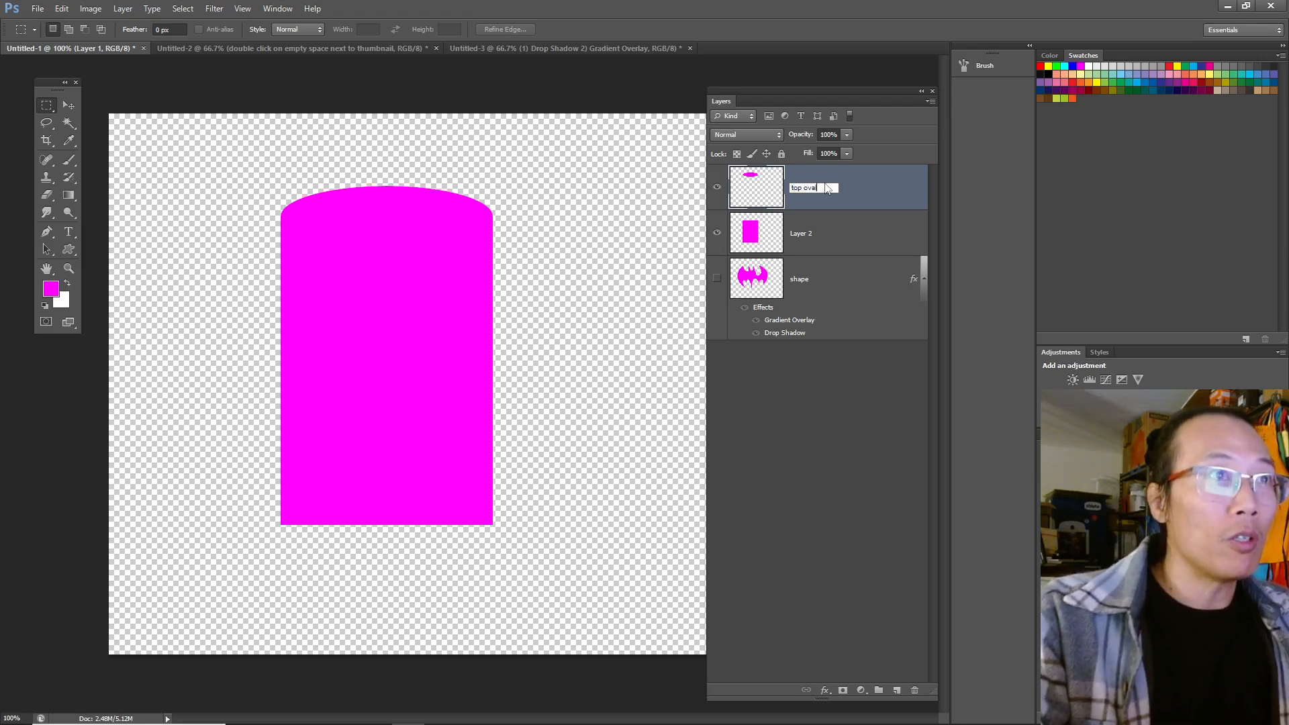
key("Return")
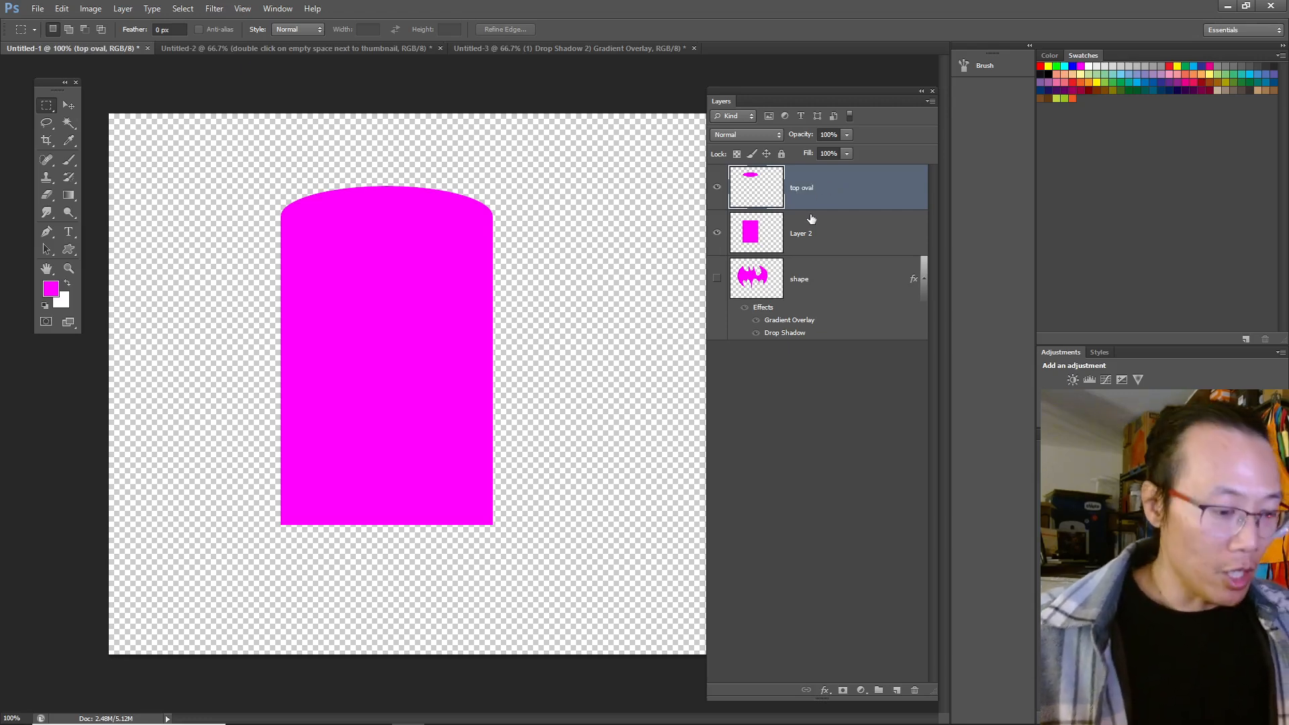
Duplicate the top oval layer, rename the copy "bottom oval" and place it below the rectangle layer.
key("ctrl+j")
double_click(811, 188)
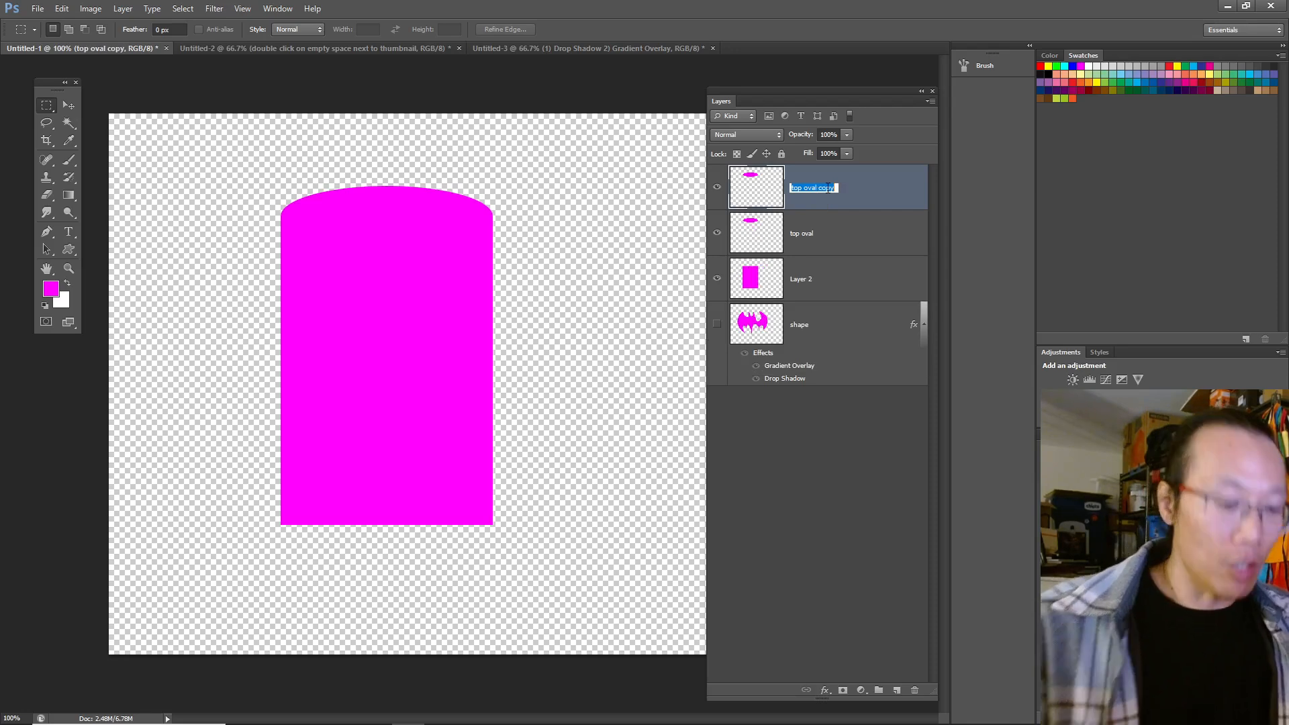
type("bottom oval")
key("Return")
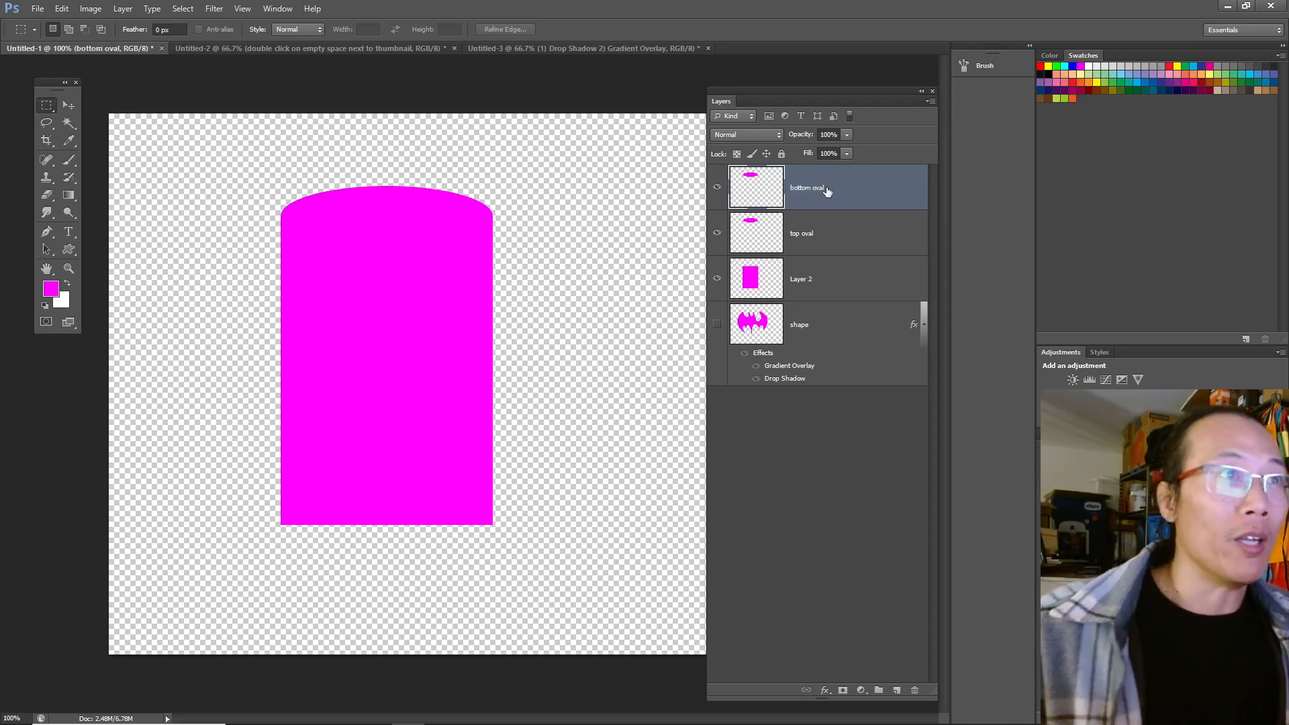
left_click_drag(829, 288, 829, 291)
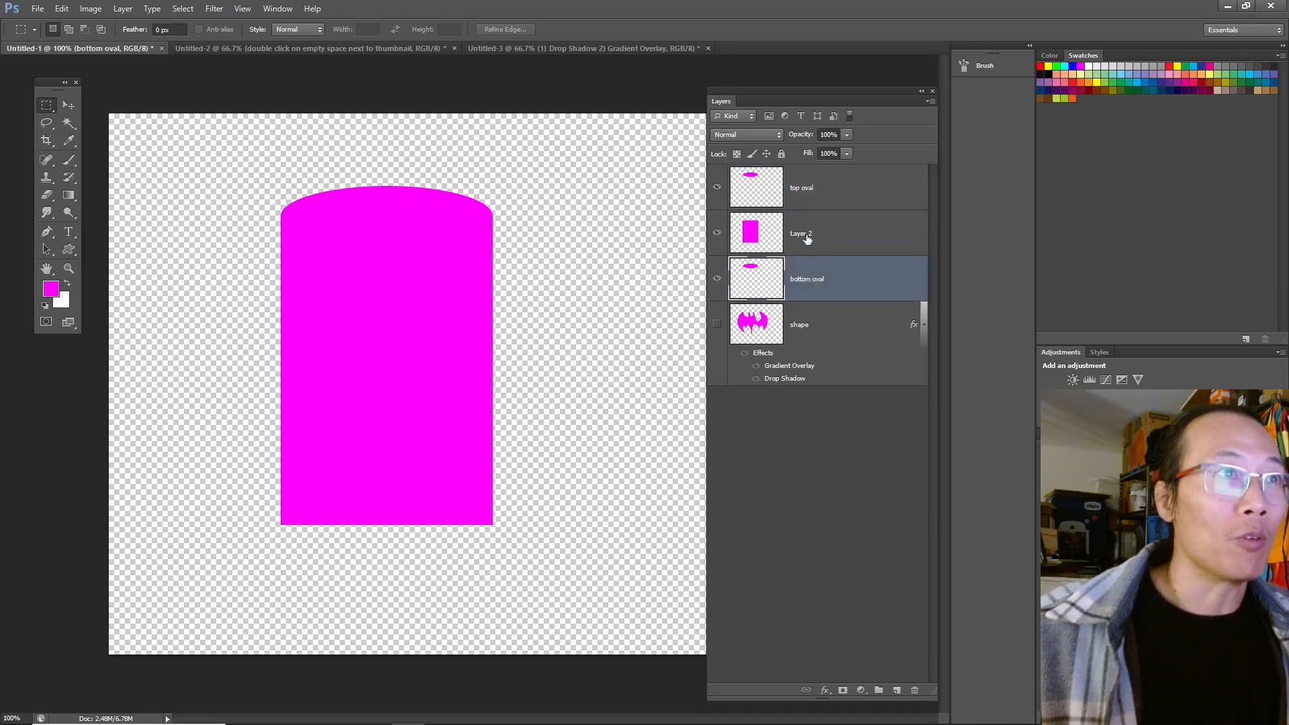
Rename the rectangle's layer "rectangle".
double_click(802, 233)
type("rectangle")
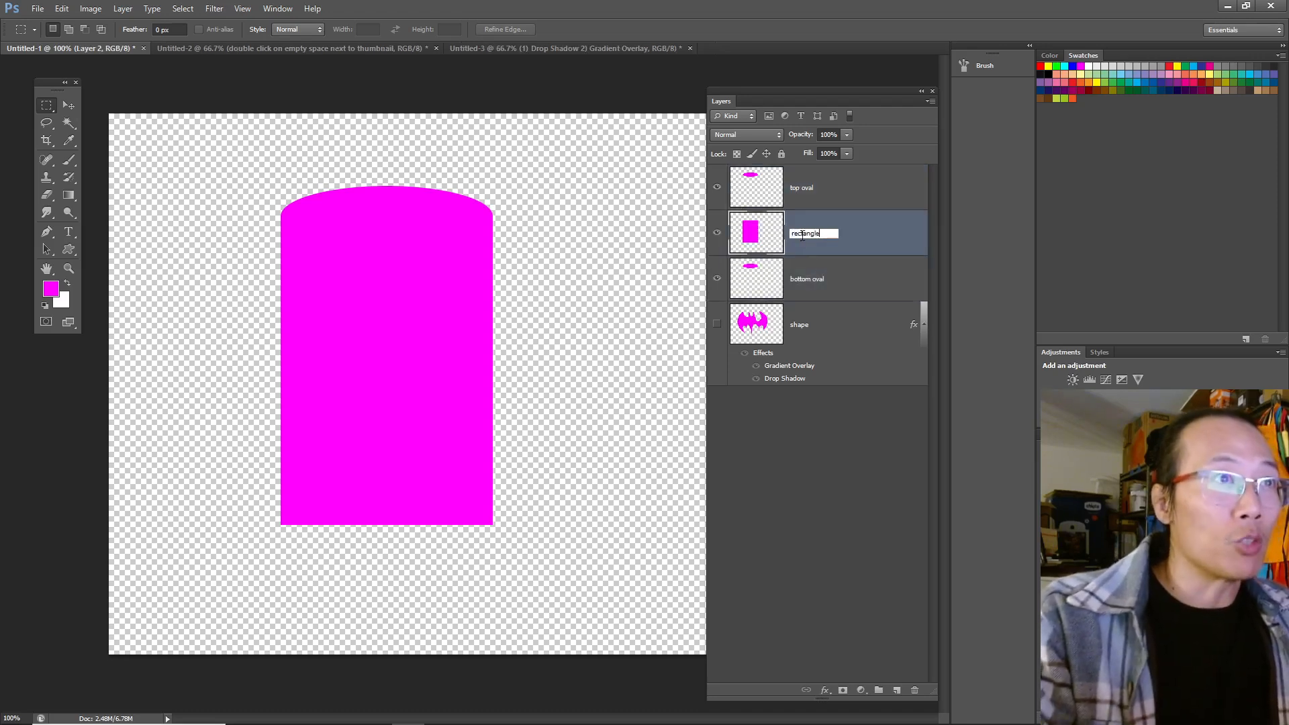
key("Return")
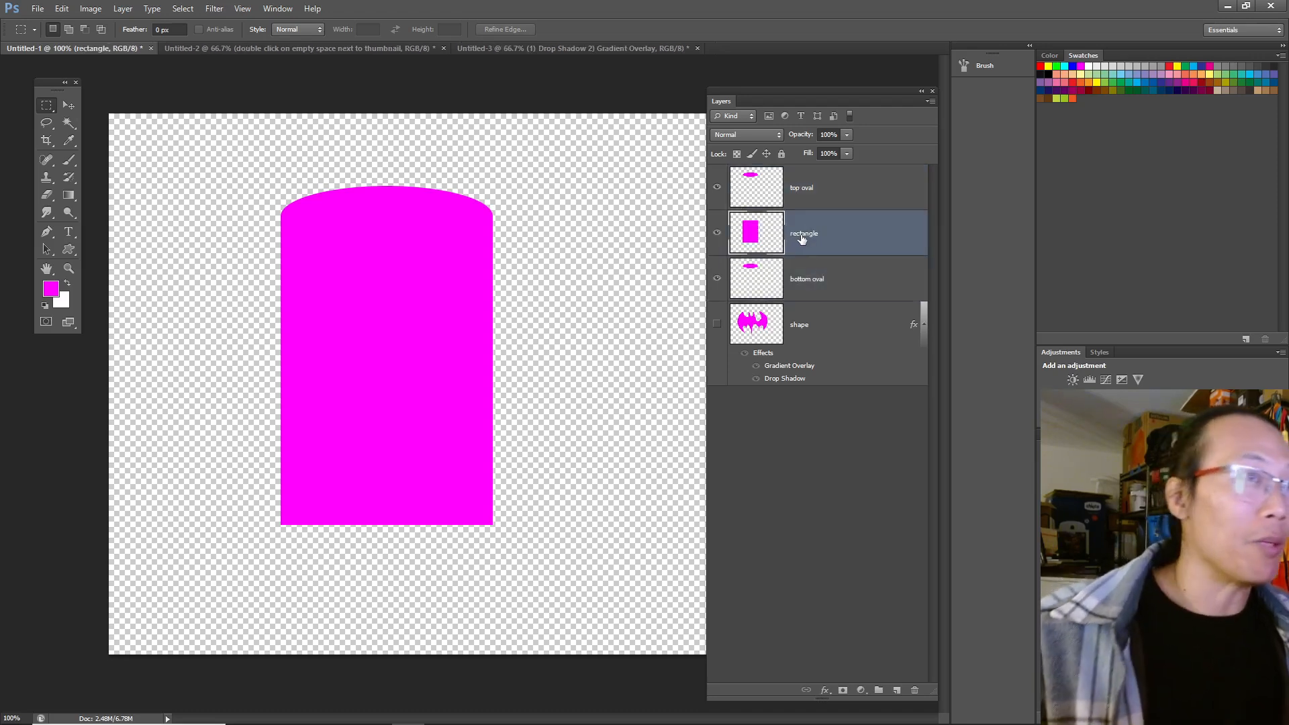
Move the bottom oval straight down and nudge it up until its widest points meet the rectangle's lower corners, completing the cylinder outline.
left_click(819, 292)
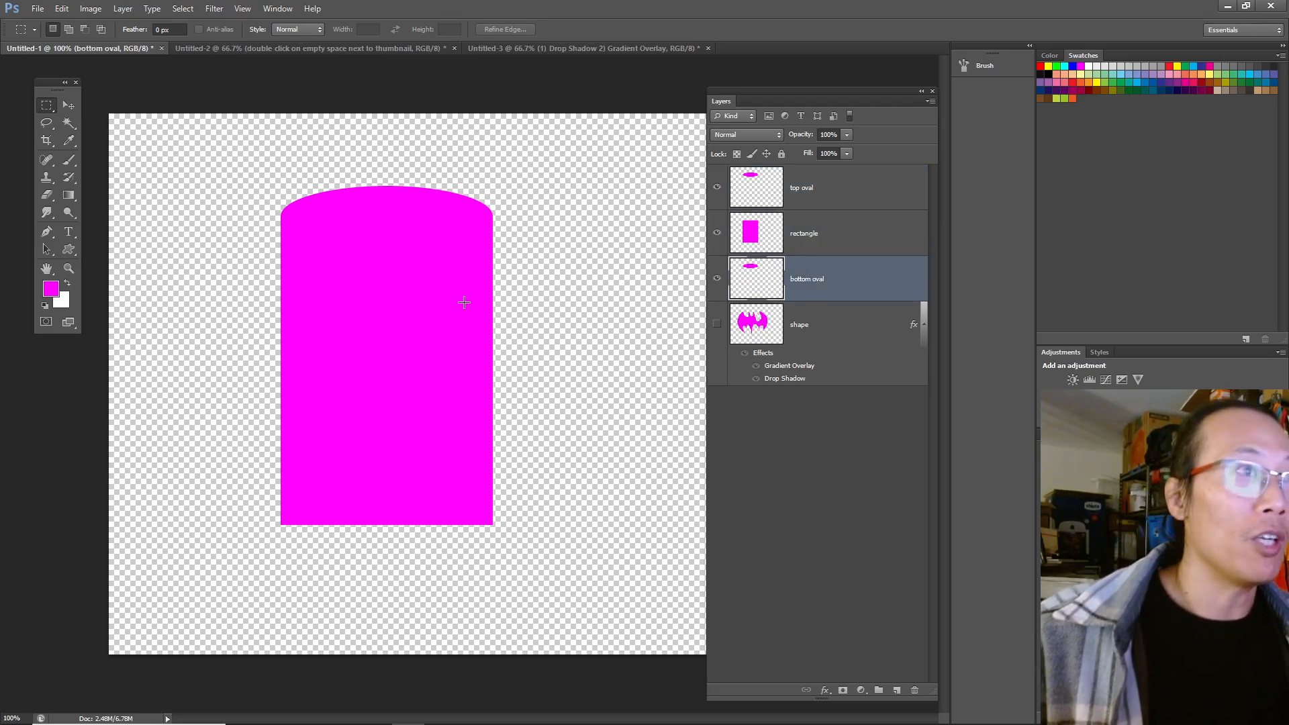
left_click(68, 105)
left_click_drag(407, 206, 412, 527)
key("Up")
key("Up")
key("Up")
key("Up")
key("Up")
key("Up")
key("Up")
key("Up")
key("Up")
key("Up")
key("Up")
key("Up")
key("Up")
key("Up")
key("Up")
key("Up")
key("Up")
key("Up")
key("Up")
key("Up")
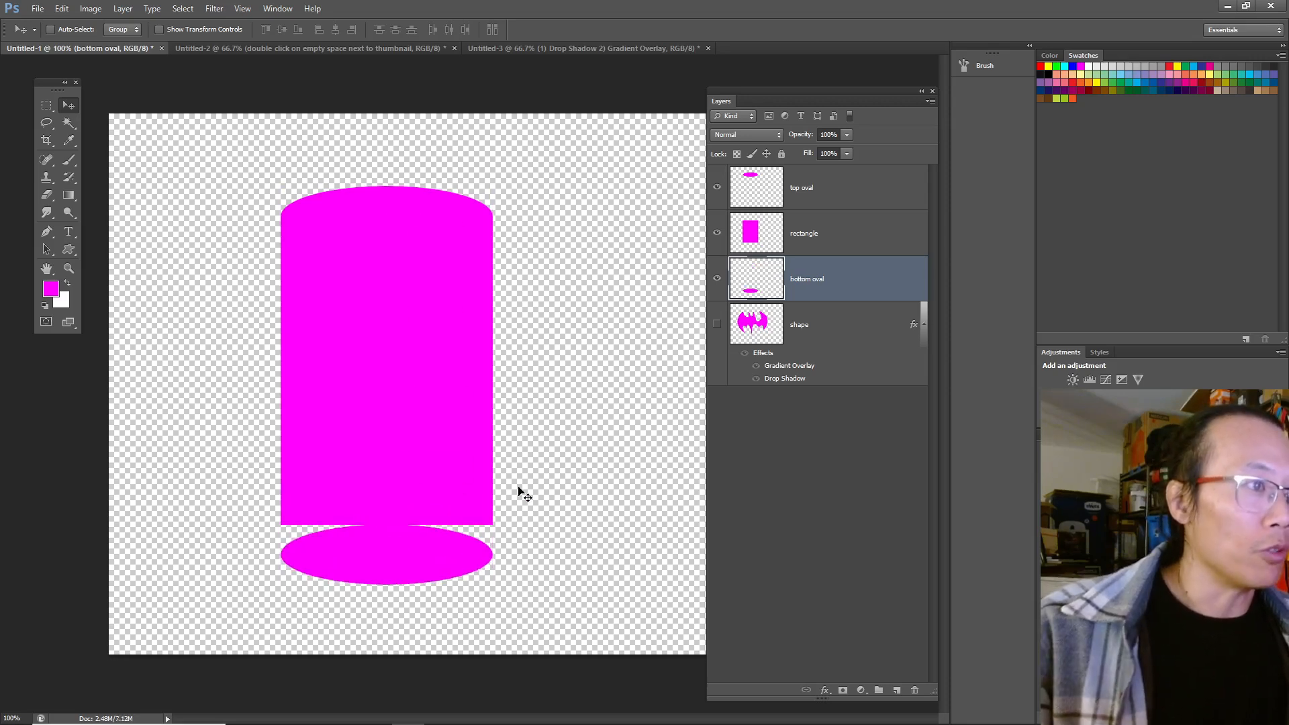
key("Up")
key("Up")
key("Up")
key("Up")
key("Up")
key("Up")
key("Up")
key("Up")
key("Up")
key("Up")
key("Up")
key("Up")
key("Up")
key("Up")
key("Up")
key("Up")
key("Up")
key("Up")
key("Up")
key("Up")
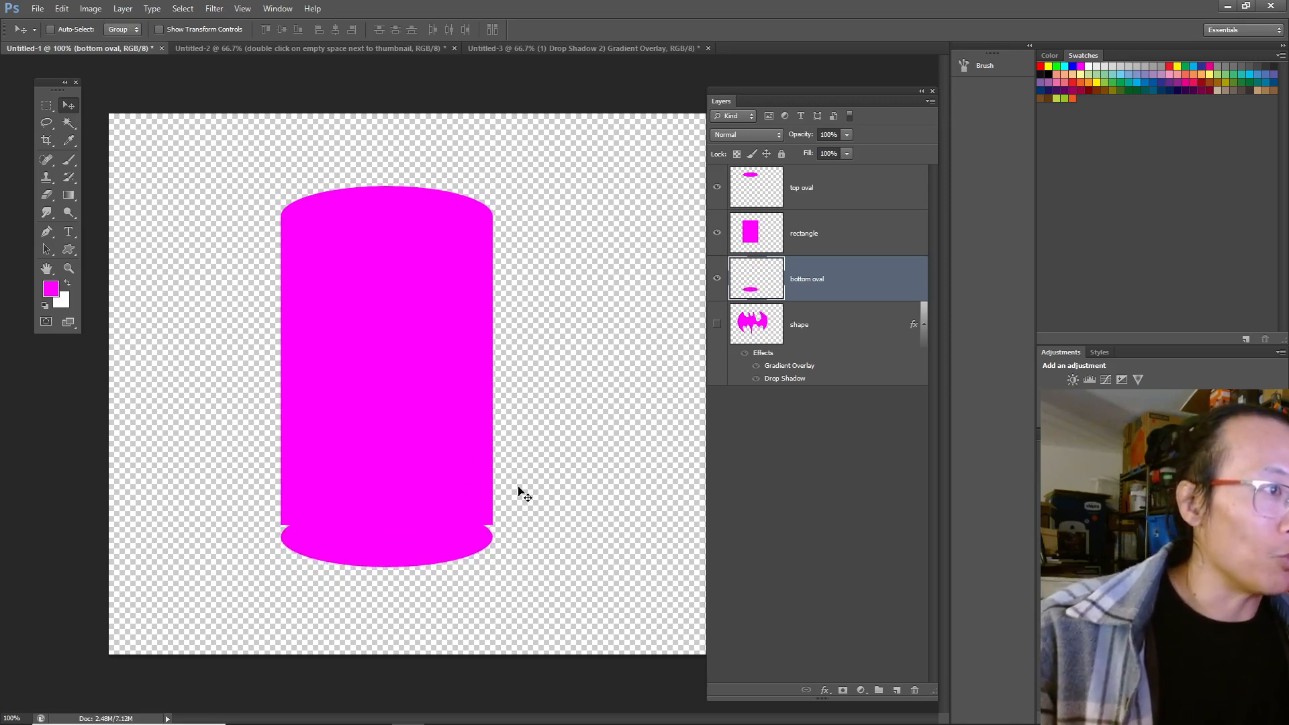
key("Up")
key("Up")
key("Up")
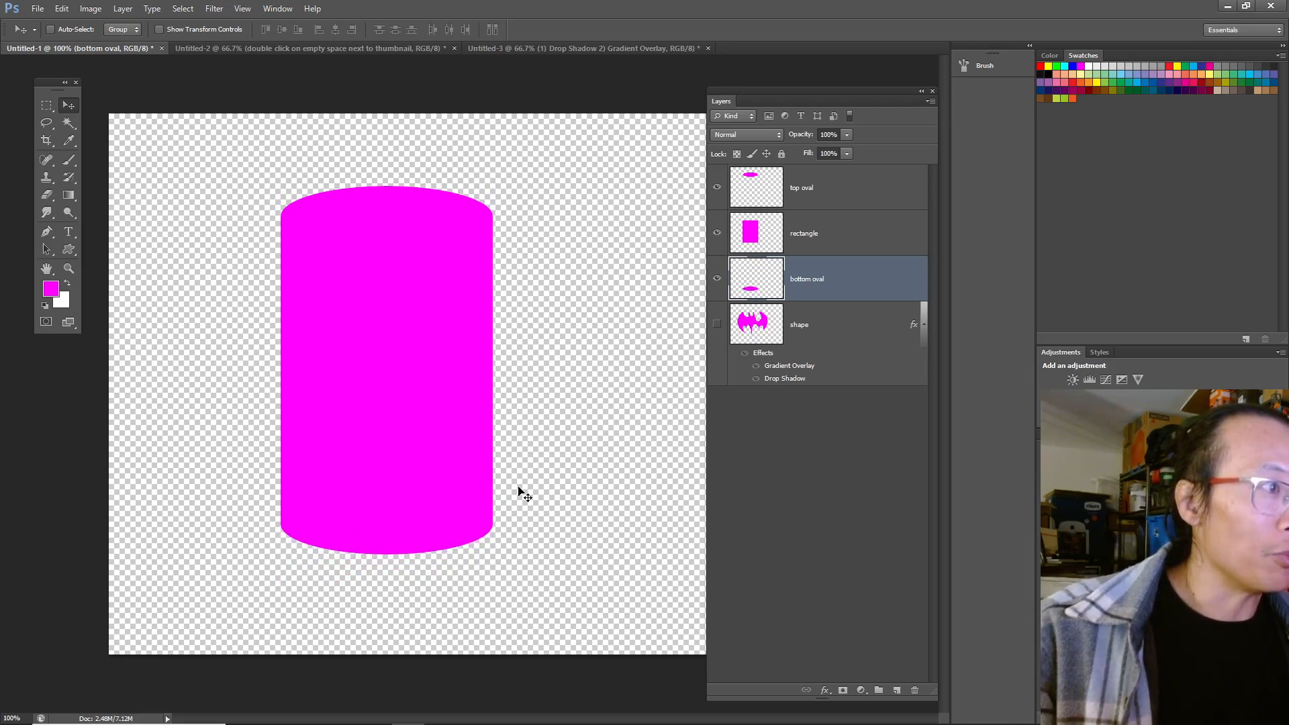
key("Up")
key("Up")
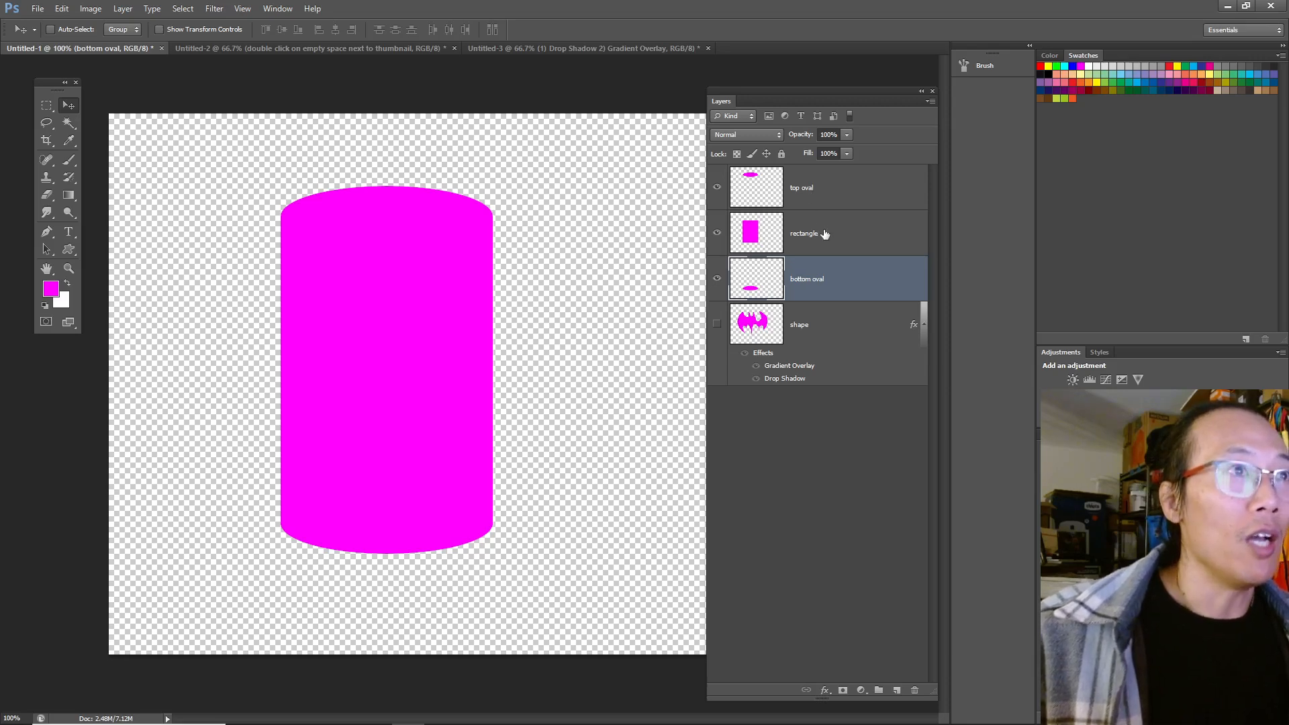
Merge the rectangle and bottom oval layers into a single layer.
left_click(838, 239)
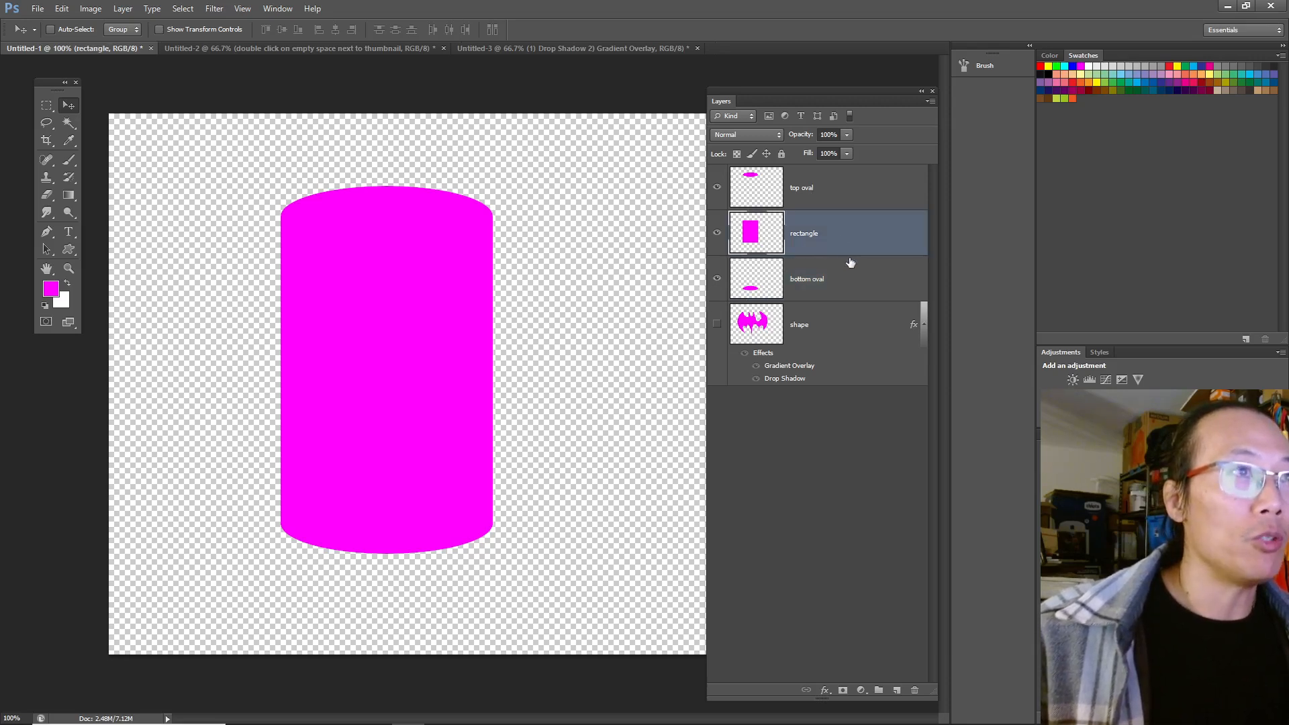
left_click(851, 284, "shift")
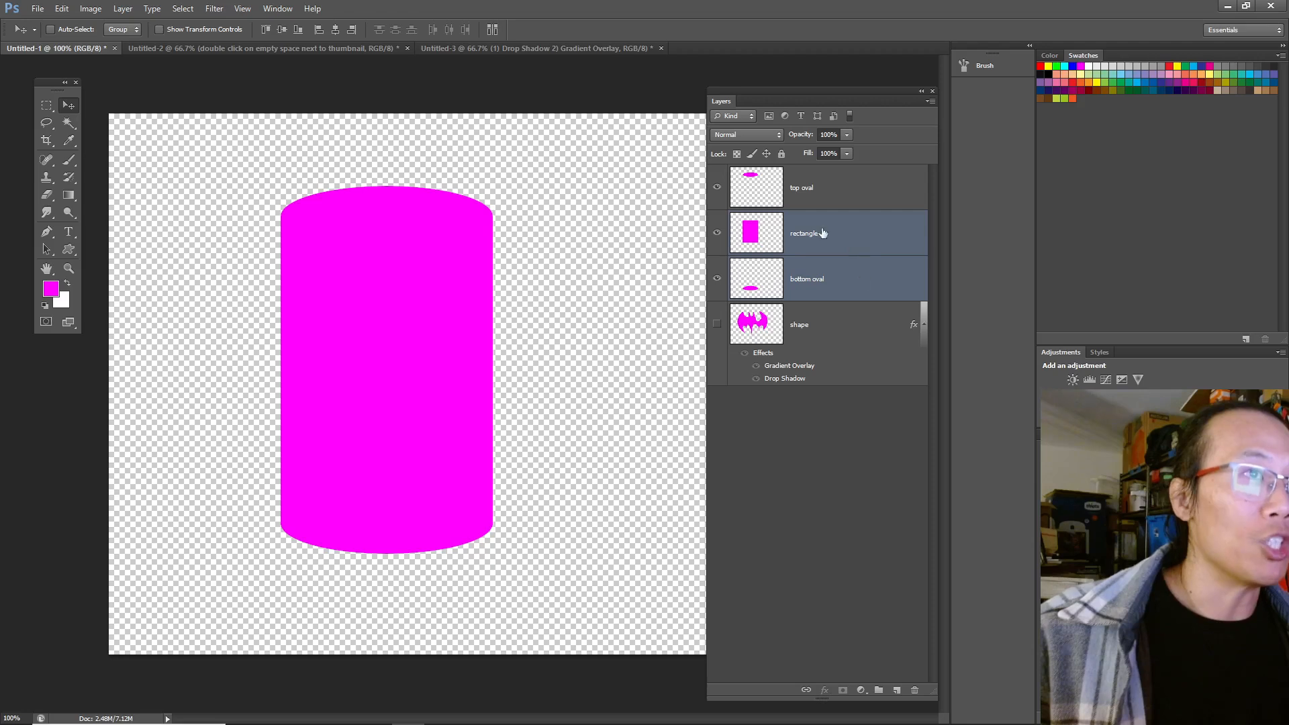
right_click(876, 235)
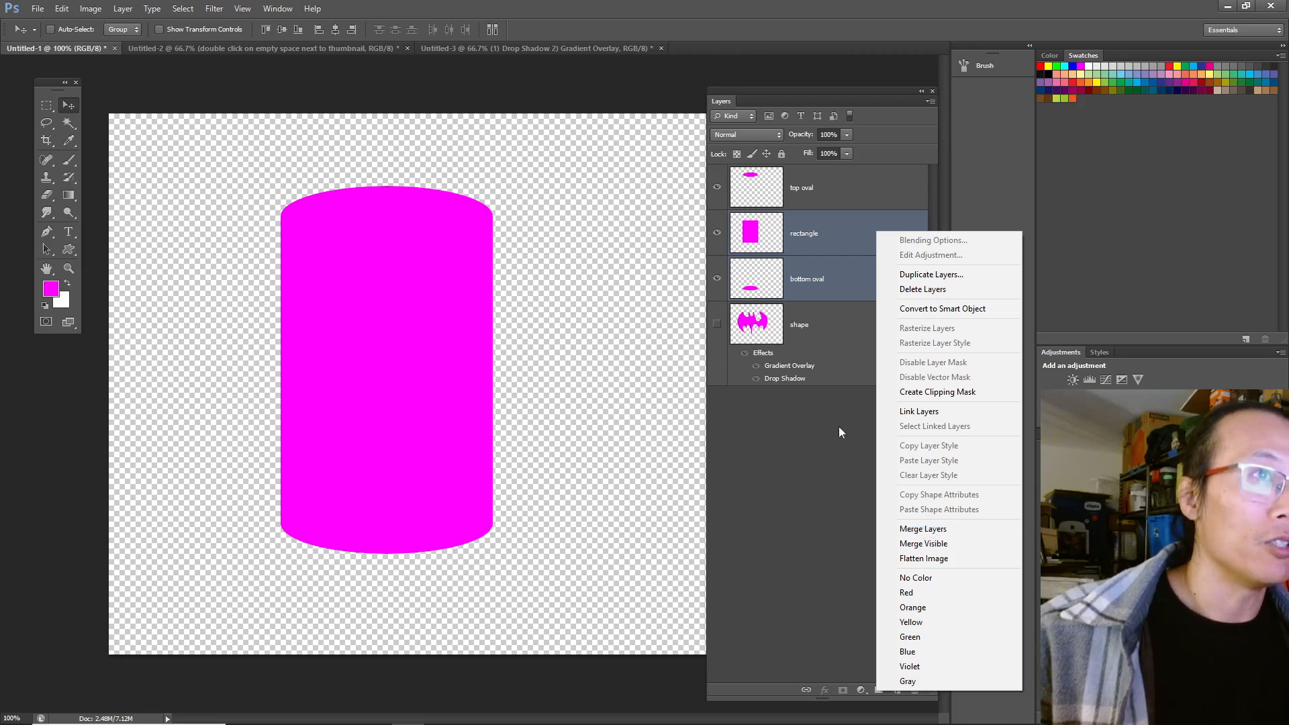
left_click(940, 528)
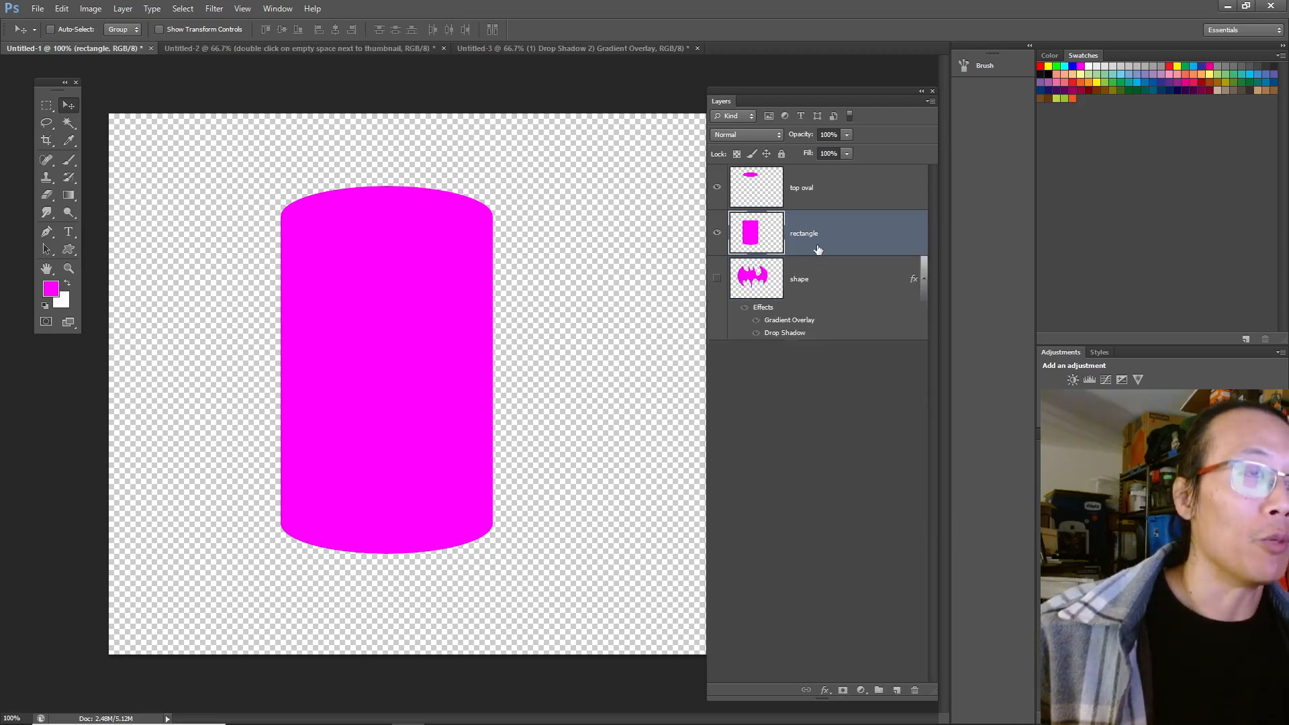
left_click(841, 192)
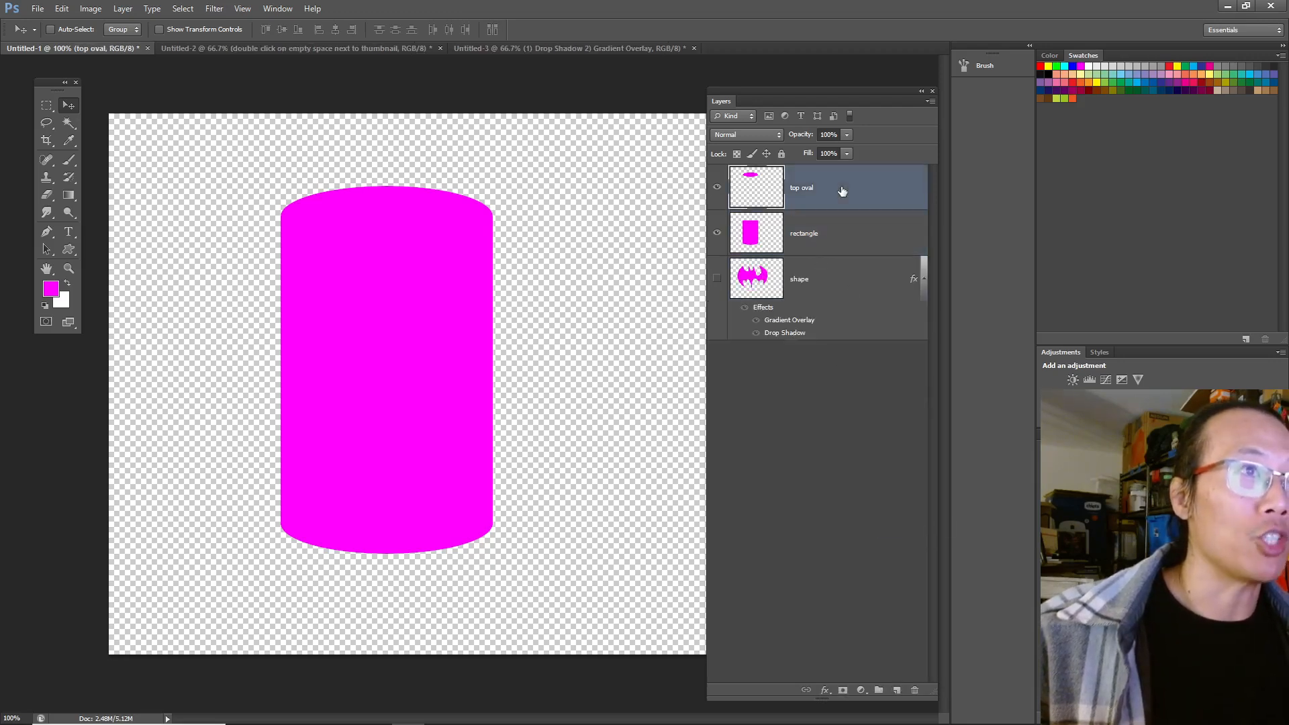
left_click(857, 241)
double_click(856, 242)
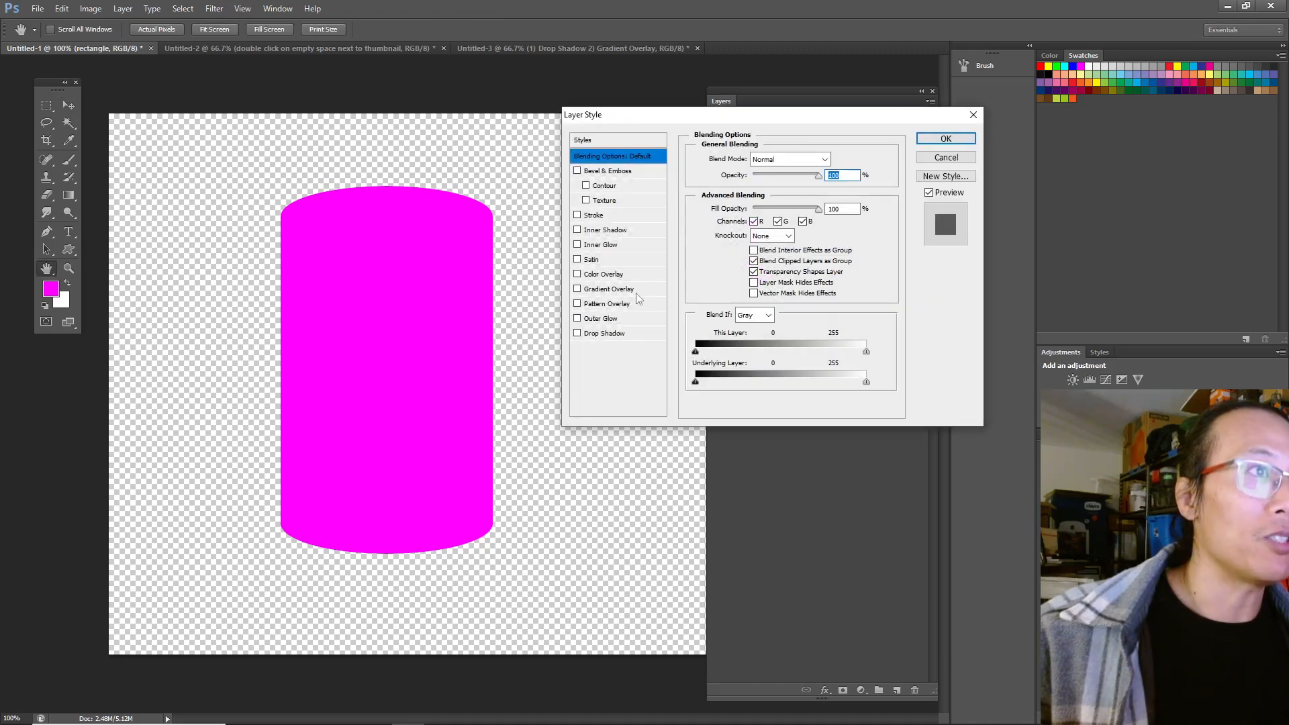
left_click(614, 290)
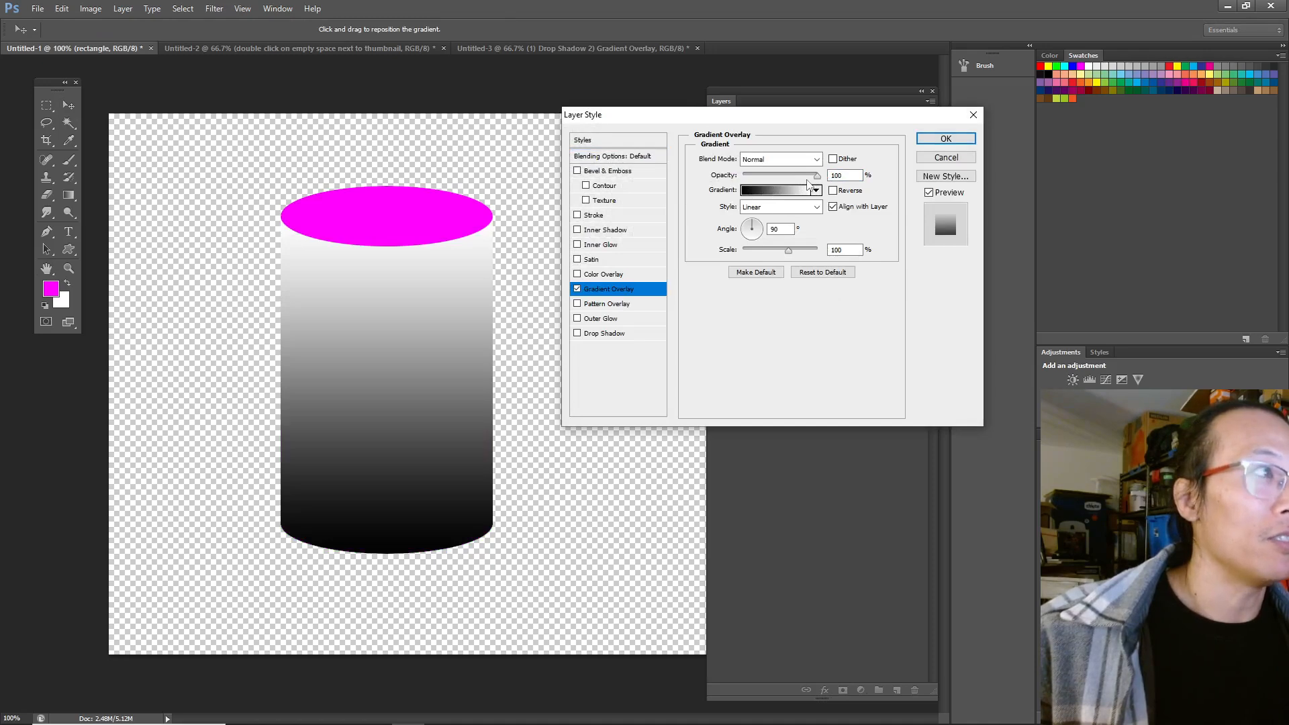
left_click(816, 191)
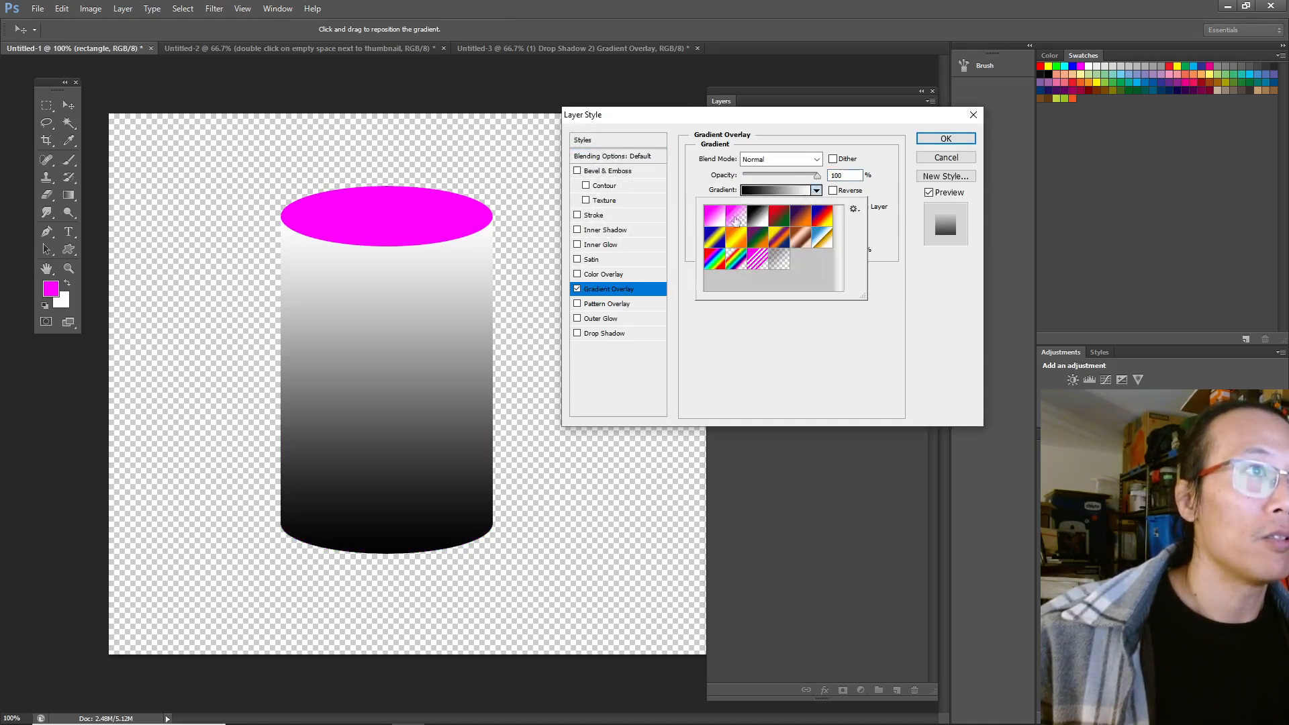
left_click(714, 216)
left_click(875, 185)
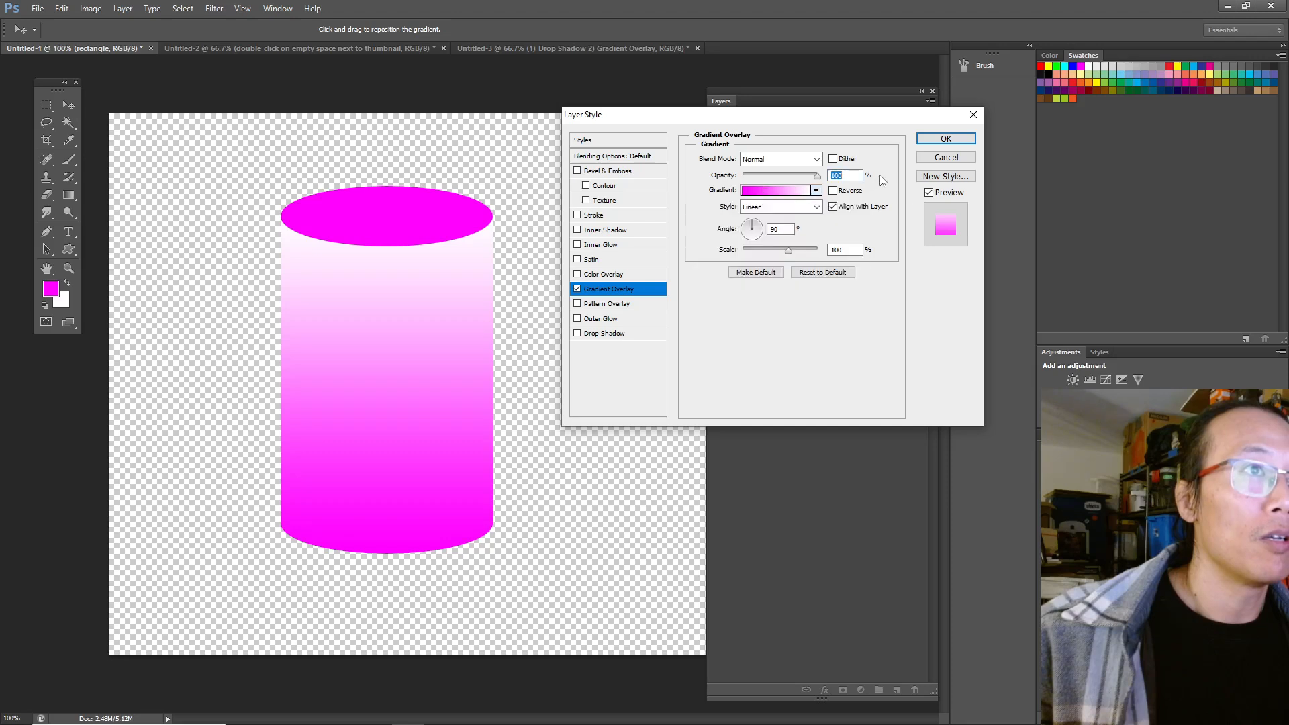
left_click(931, 159)
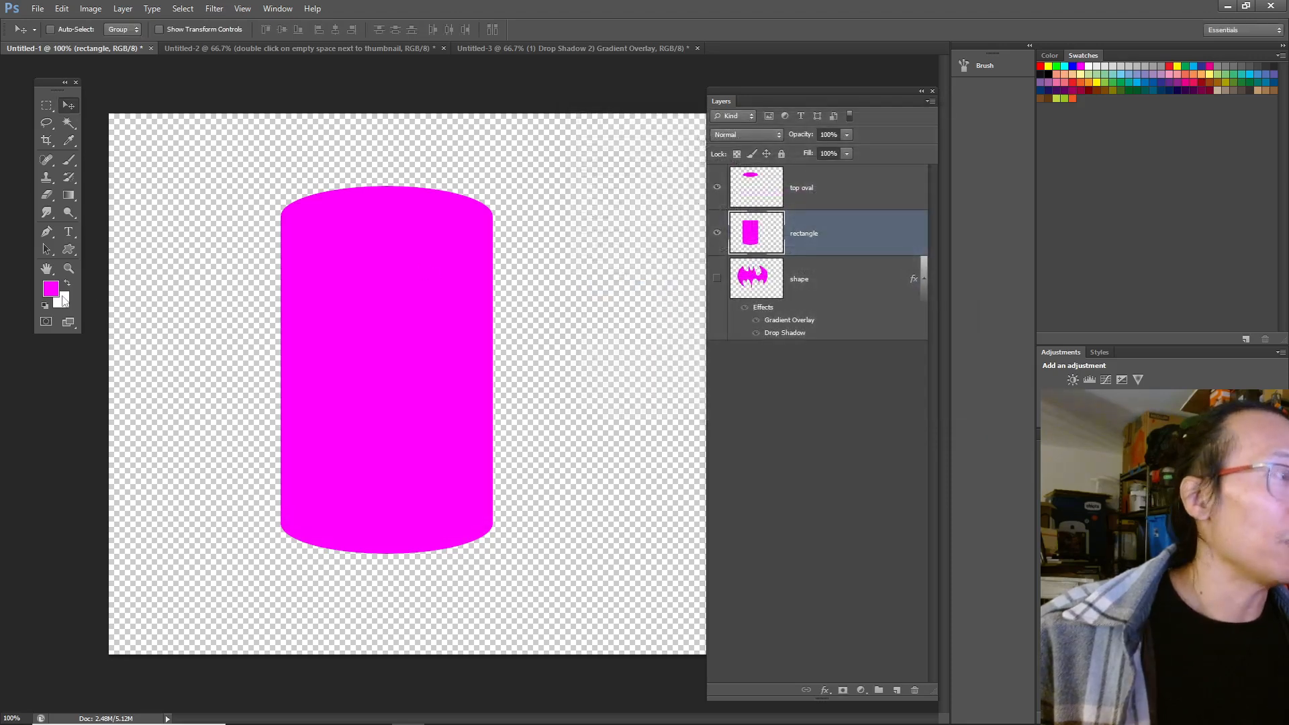
Set the background color to a bright violet and return to the Move tool.
left_click(63, 300)
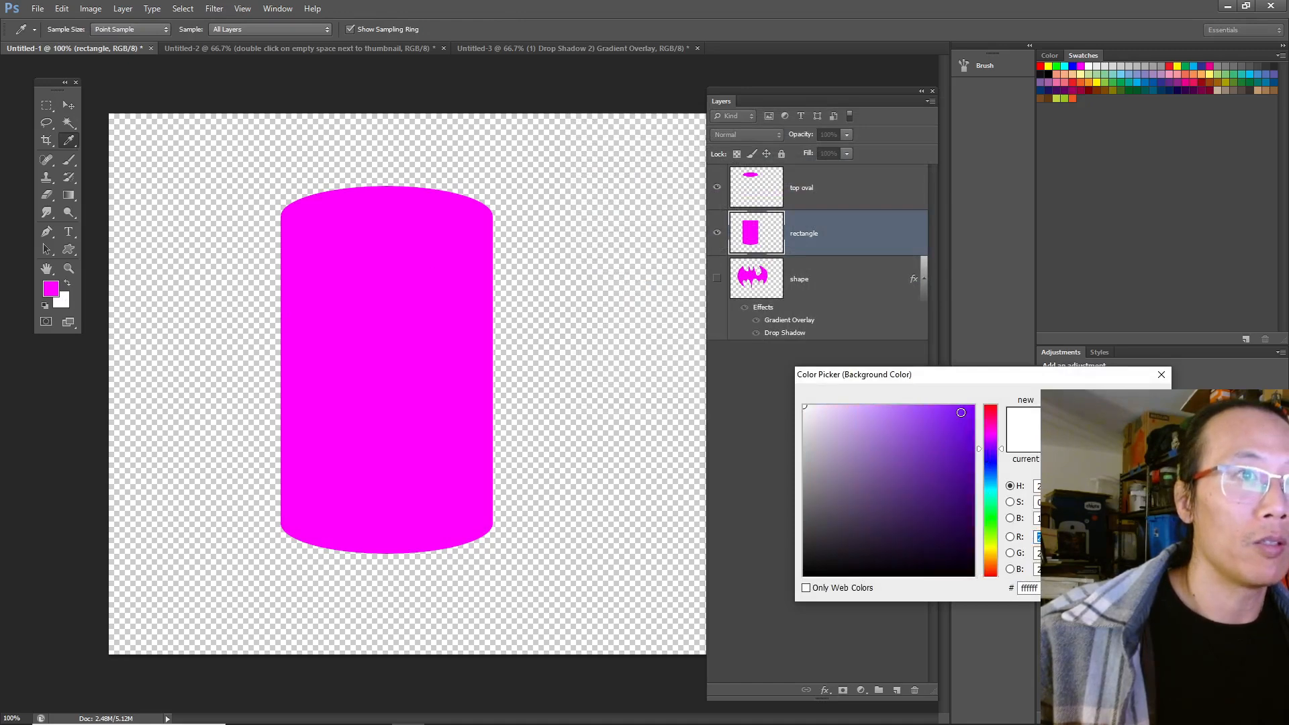
left_click(961, 412)
key("Return")
key("v")
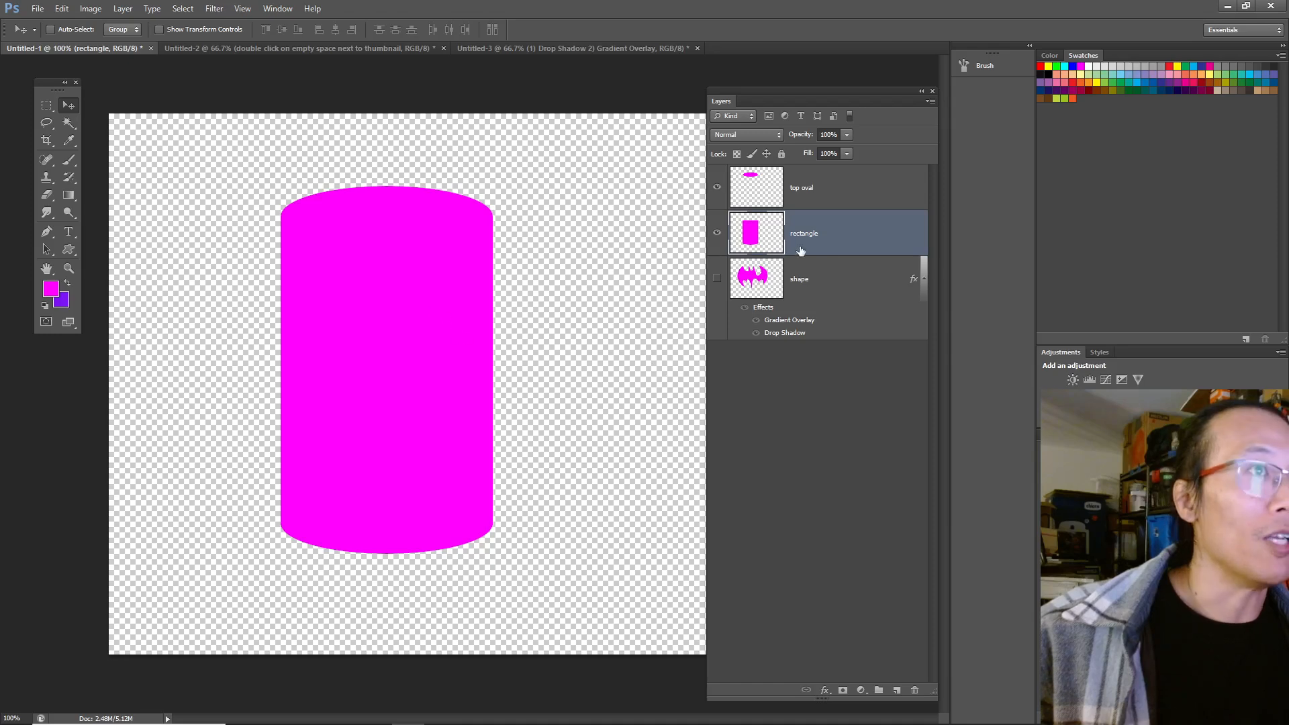
Give the rectangle layer a linear magenta-to-violet Gradient Overlay with an angle of -47° and a scale of 150%.
double_click(838, 251)
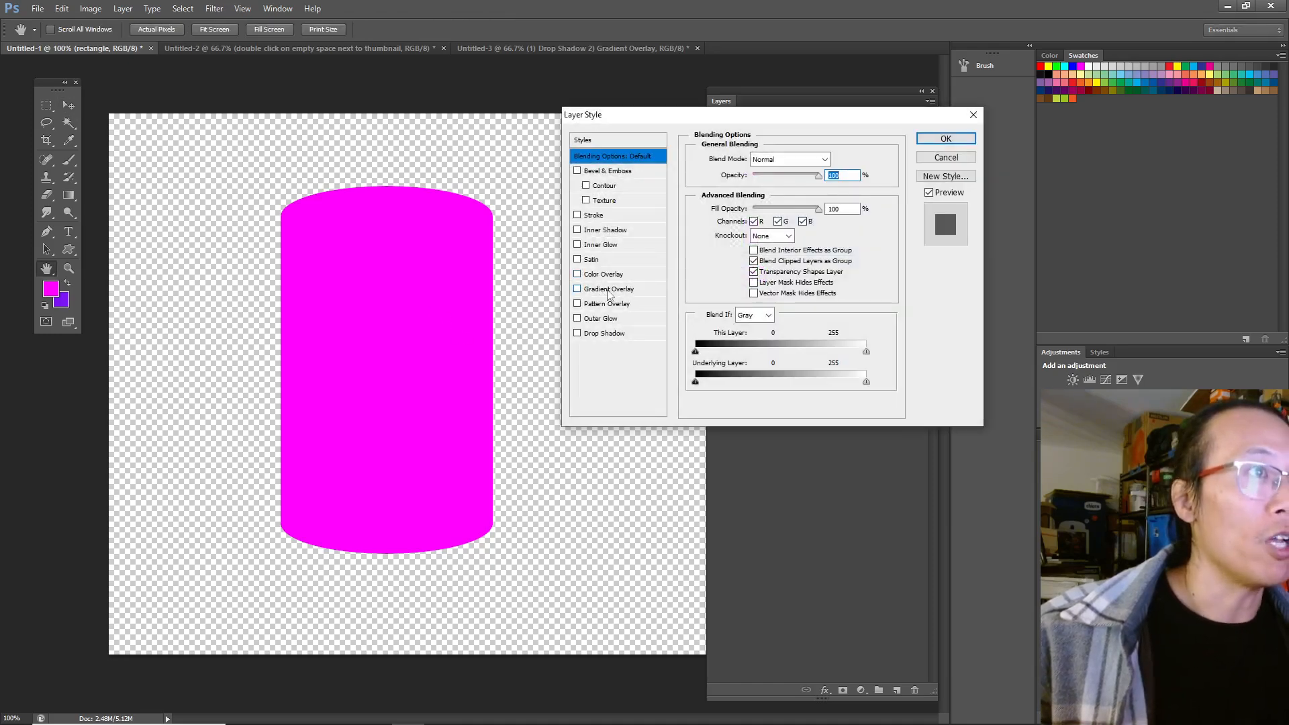
left_click(602, 290)
left_click(815, 190)
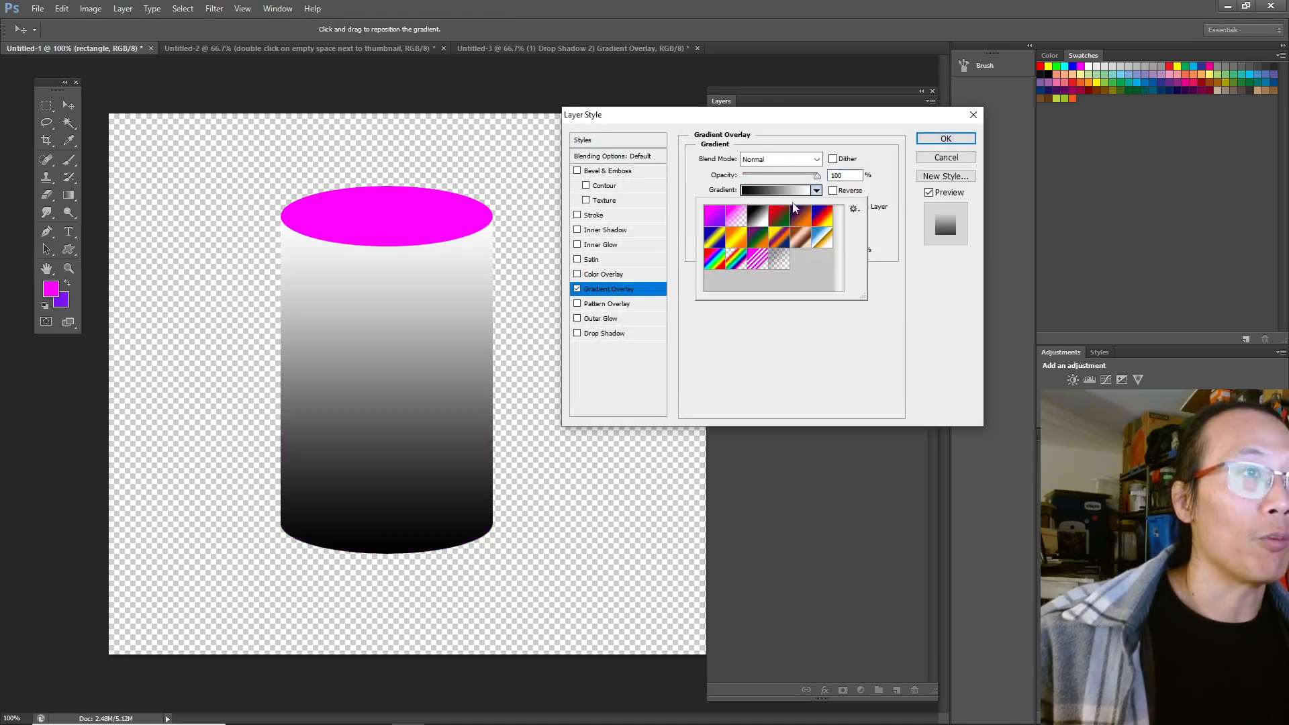
left_click(715, 216)
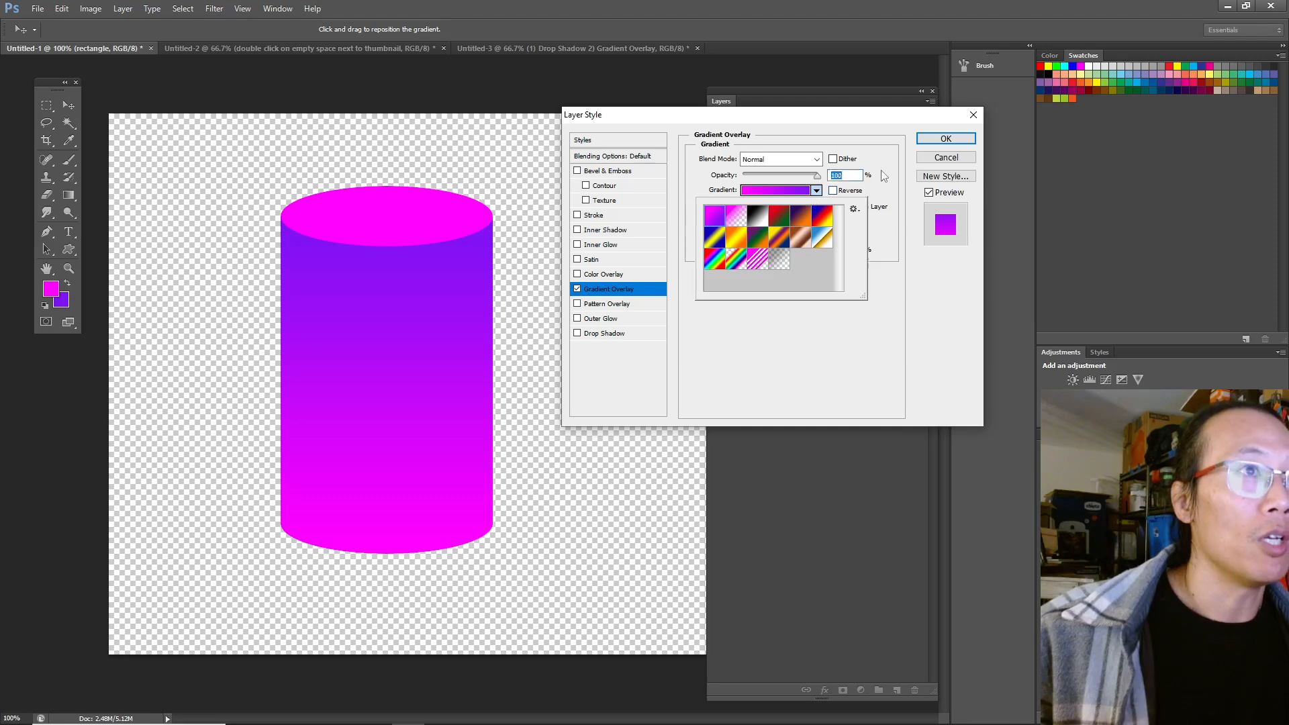
left_click(878, 186)
left_click_drag(749, 228, 820, 253)
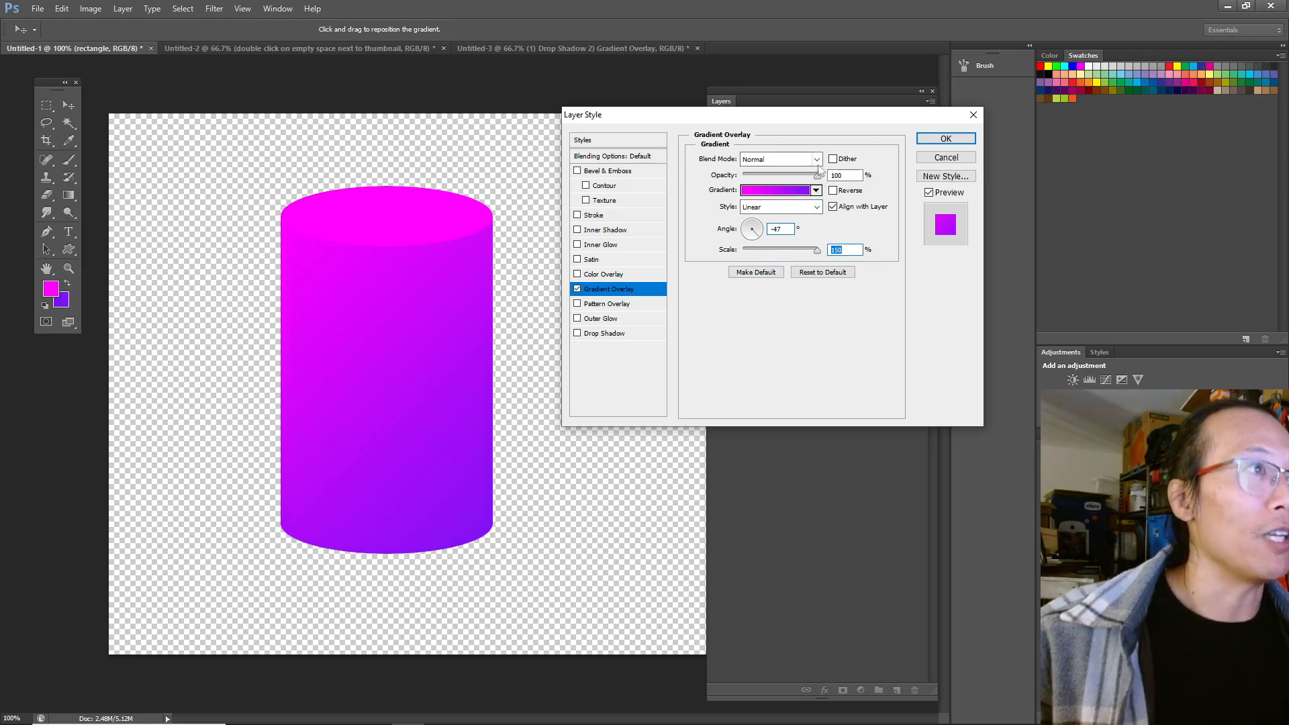
left_click(936, 141)
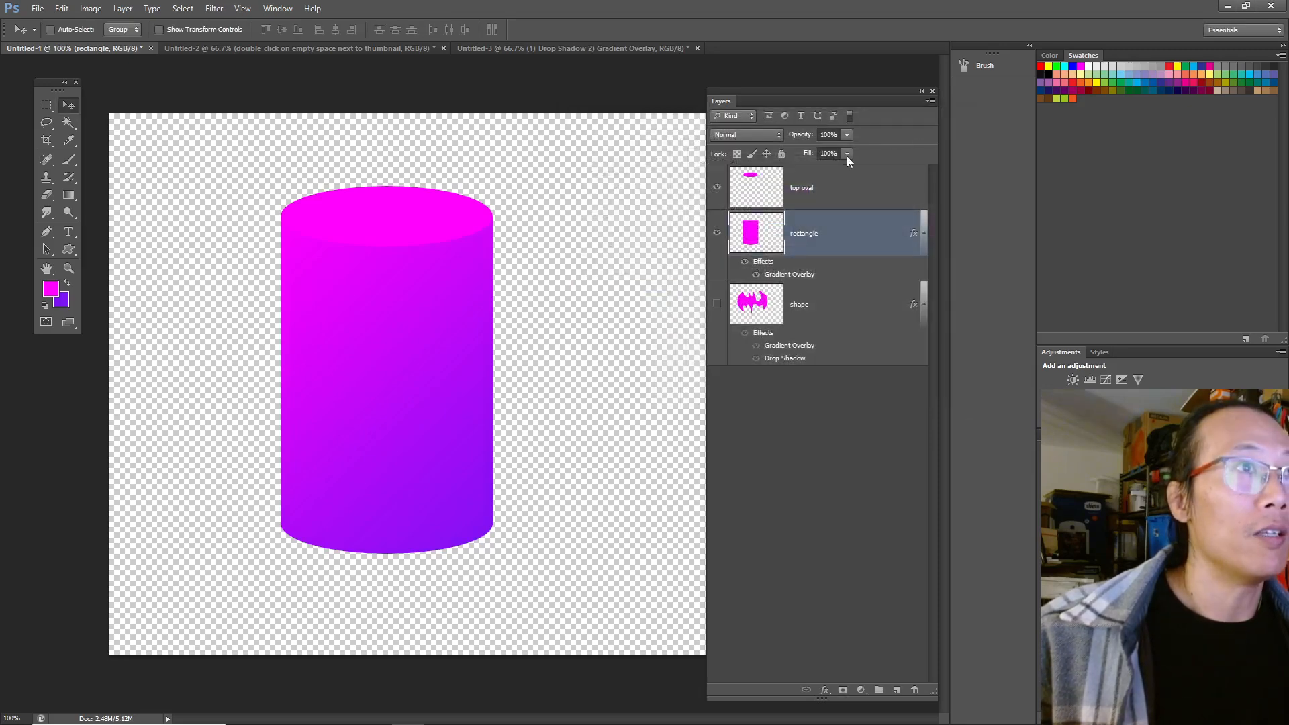
Duplicate the top oval layer, rename the copy "bottom oval" and place it directly below the merged rectangle layer.
left_click(873, 191)
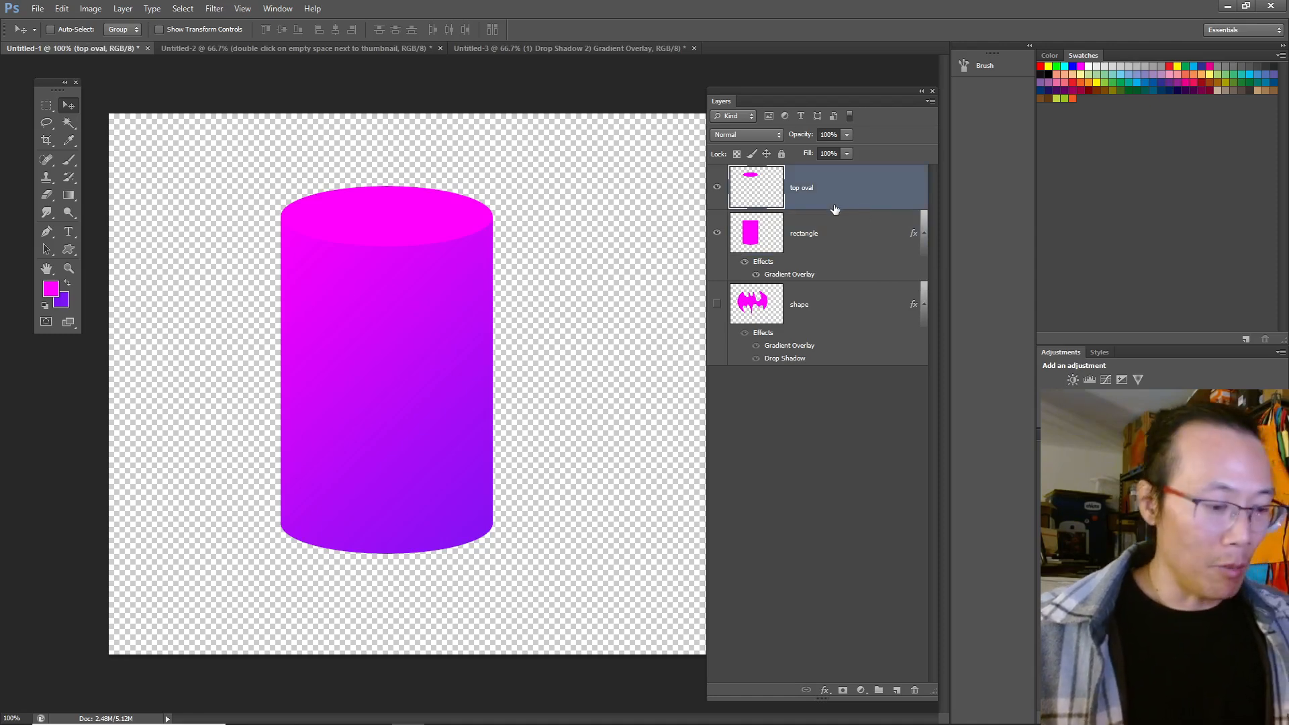
key("ctrl+j")
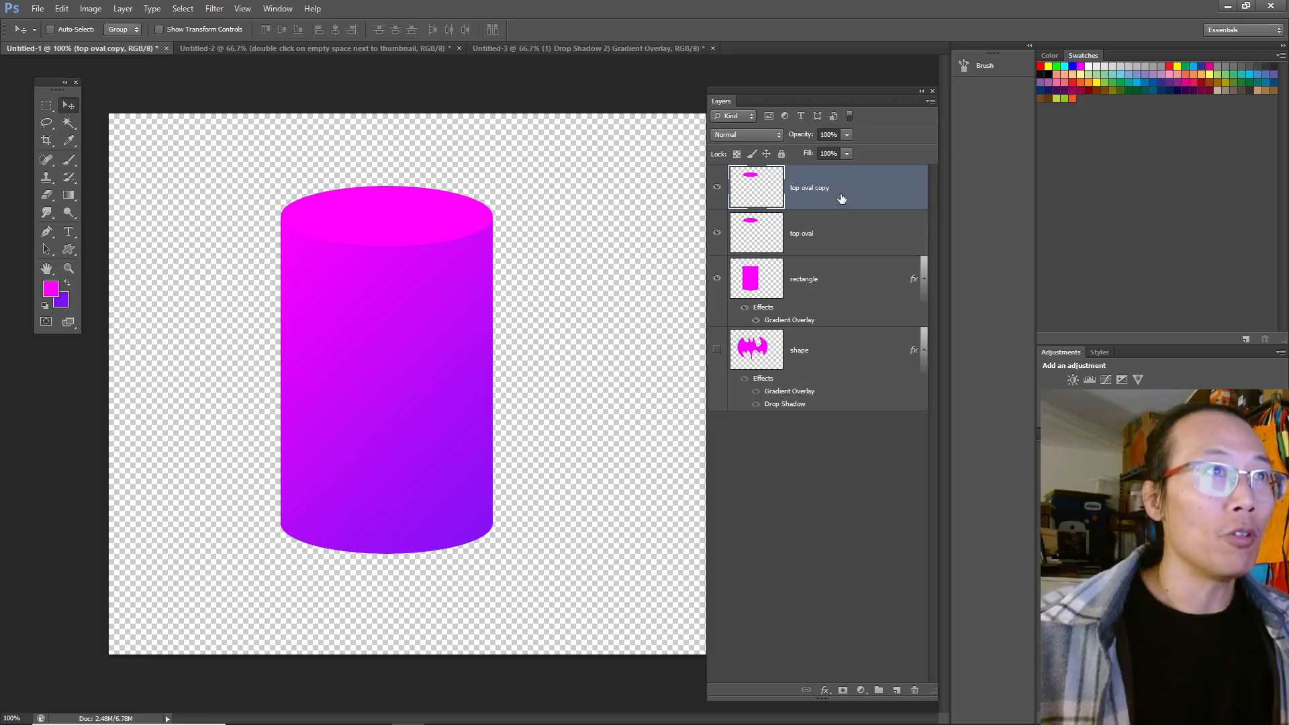
double_click(808, 188)
type("bott")
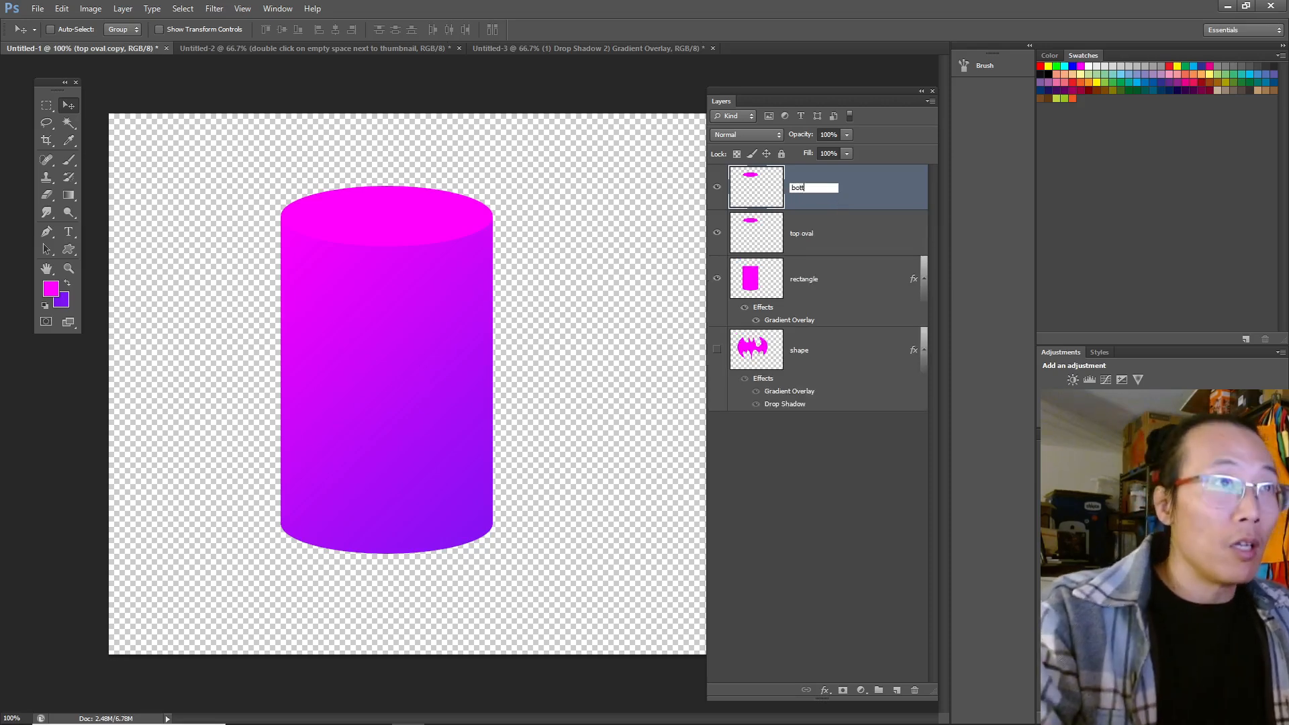
type("om oval")
key("Return")
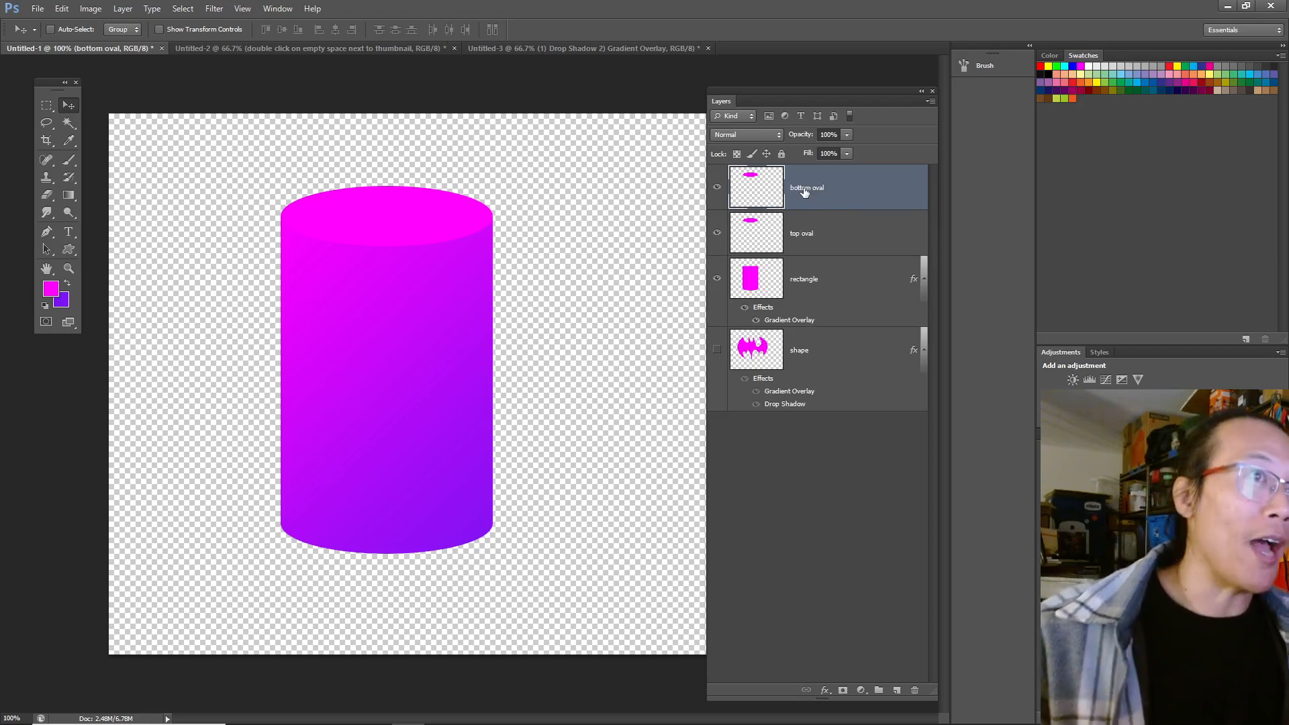
left_click_drag(889, 192, 819, 281)
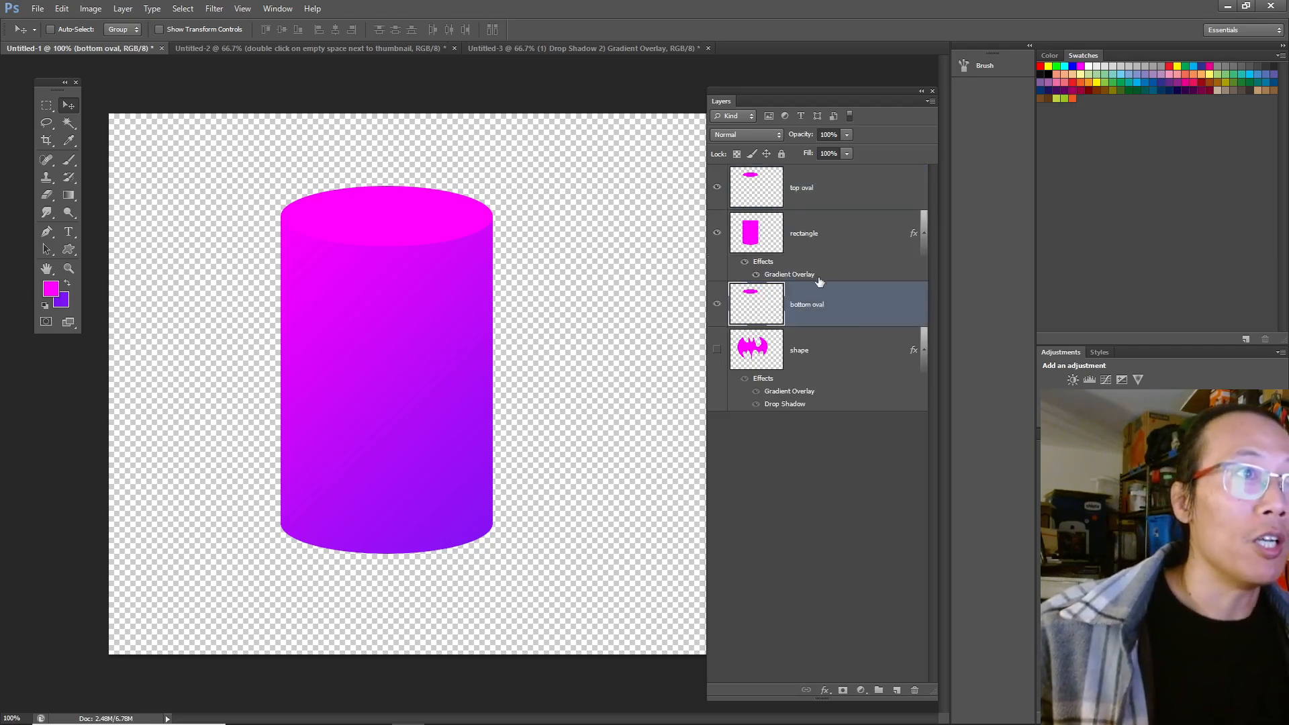
Move the bottom oval straight down until it shows beneath the cylinder and give it a Drop Shadow at 100% opacity.
left_click_drag(401, 216, 403, 570)
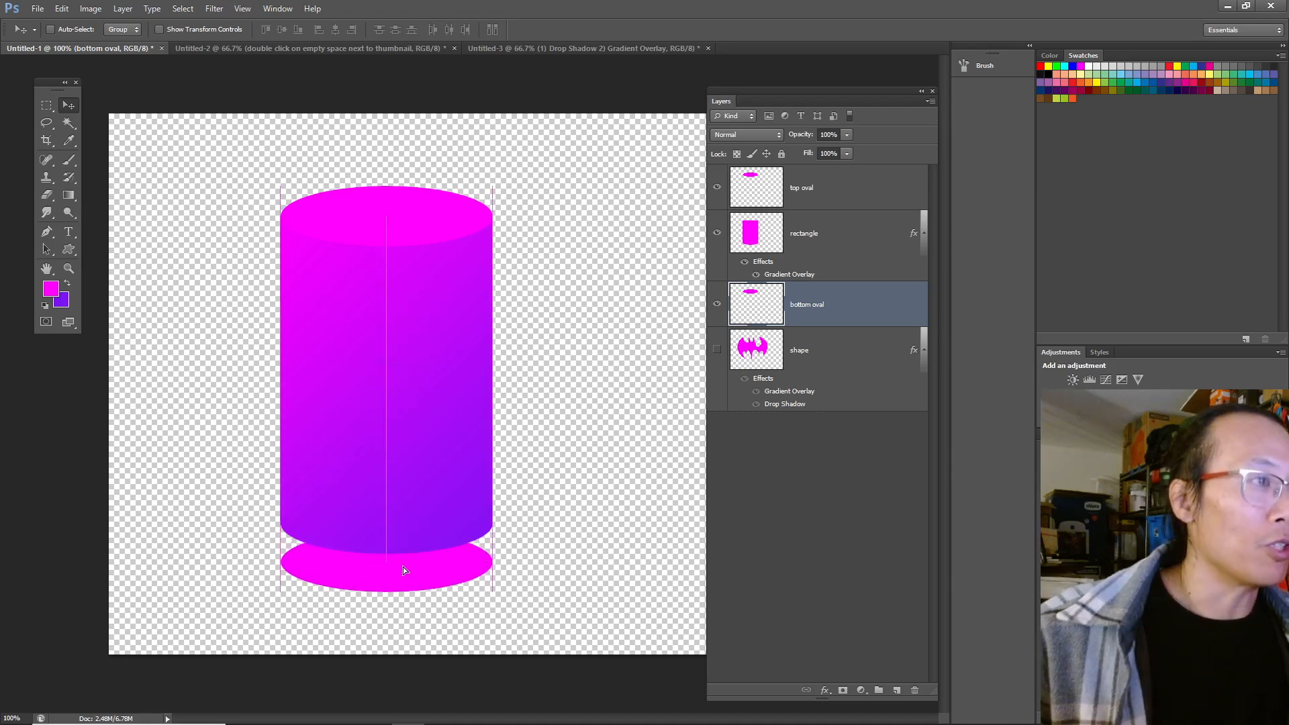
double_click(895, 318)
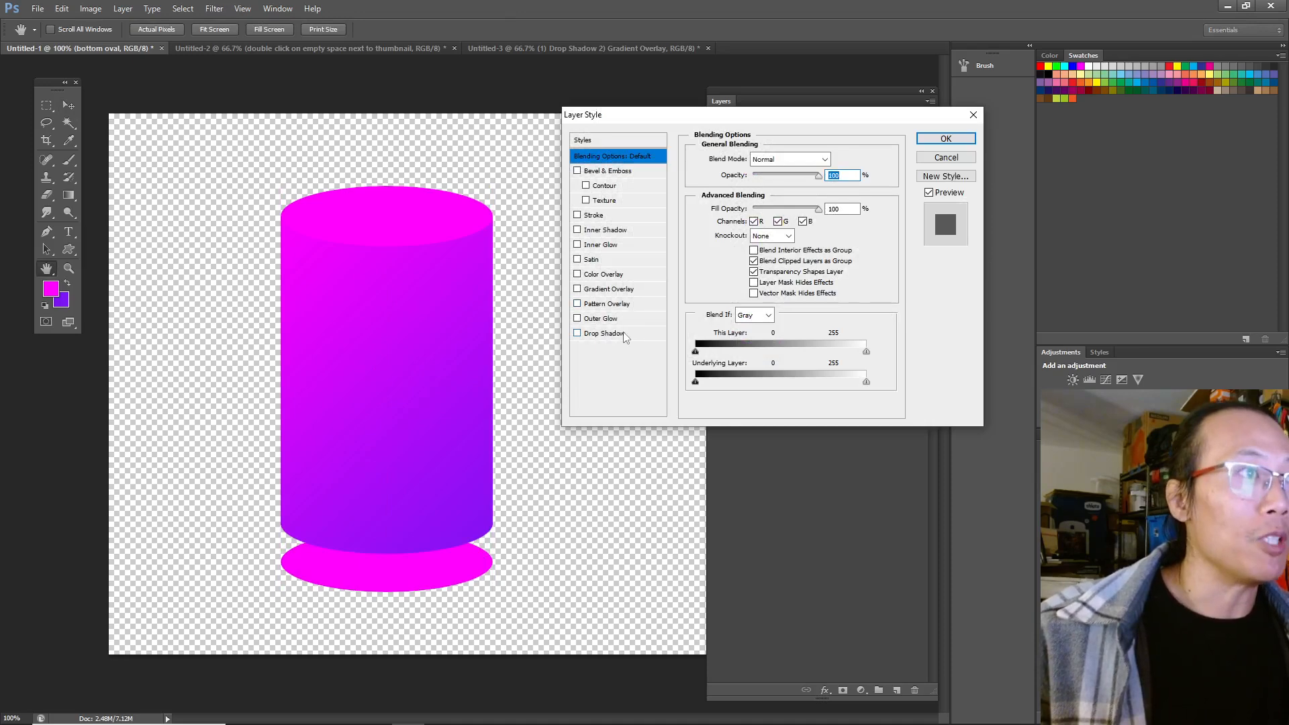
left_click(627, 333)
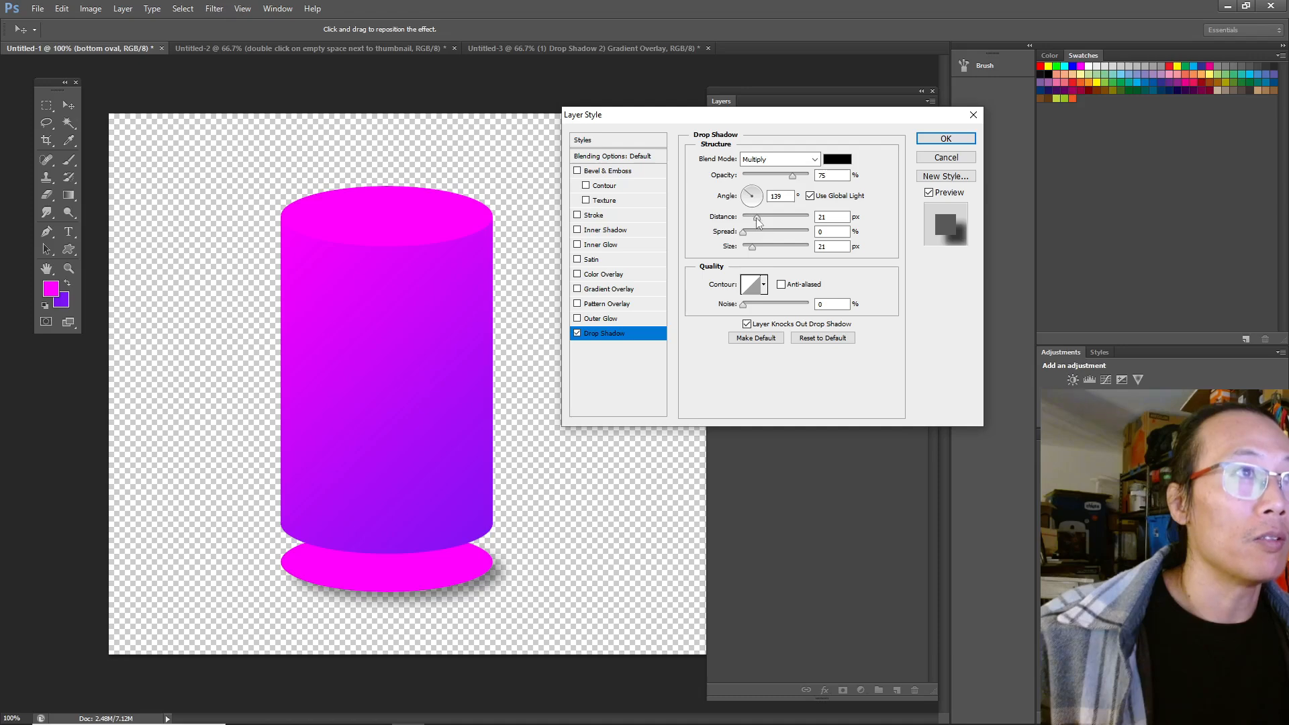
left_click_drag(792, 175, 845, 175)
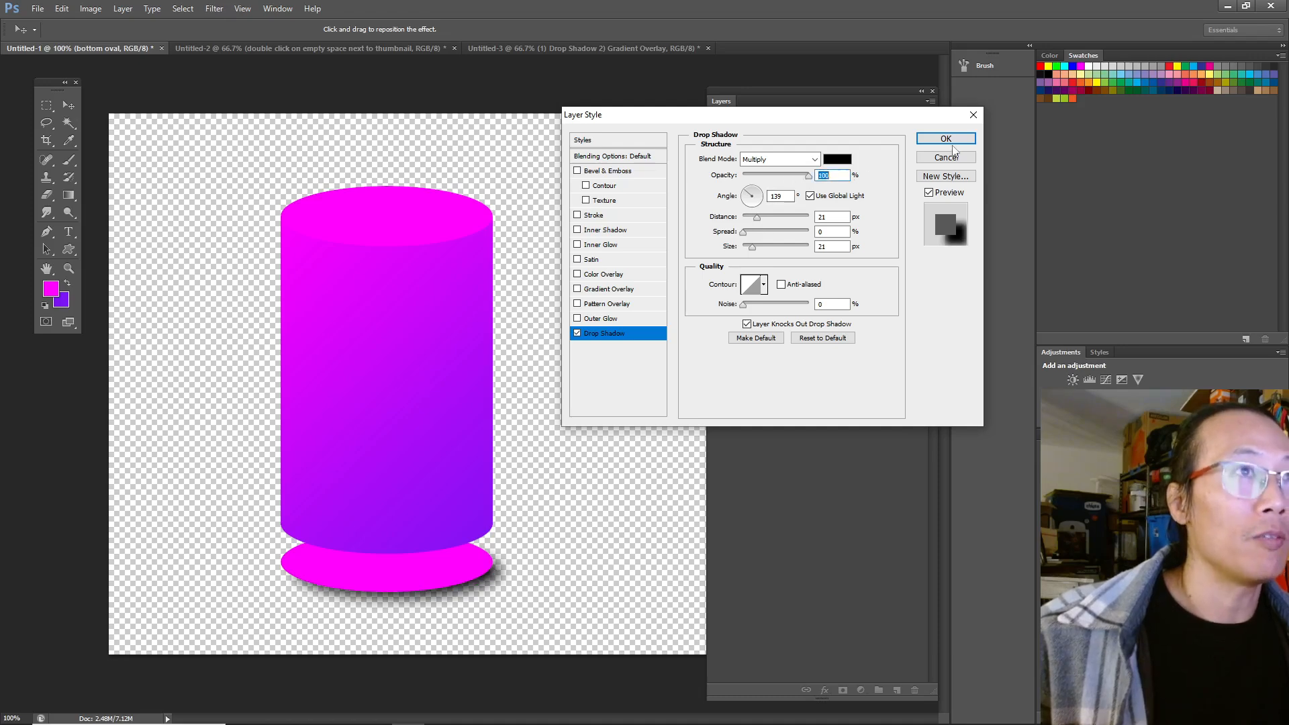
left_click(946, 139)
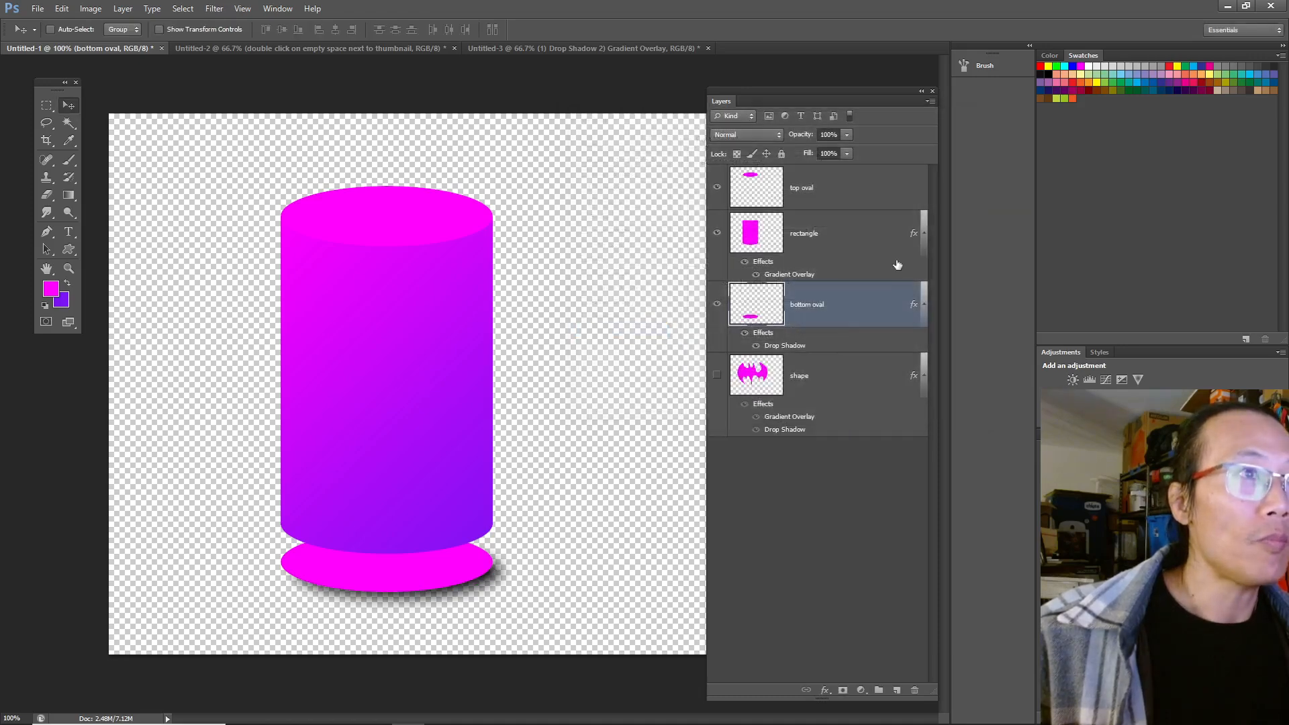
Tuck the bottom oval up behind the cylinder's base and set its Drop Shadow distance to 33 px and size to 29 px.
left_click_drag(366, 580, 375, 545)
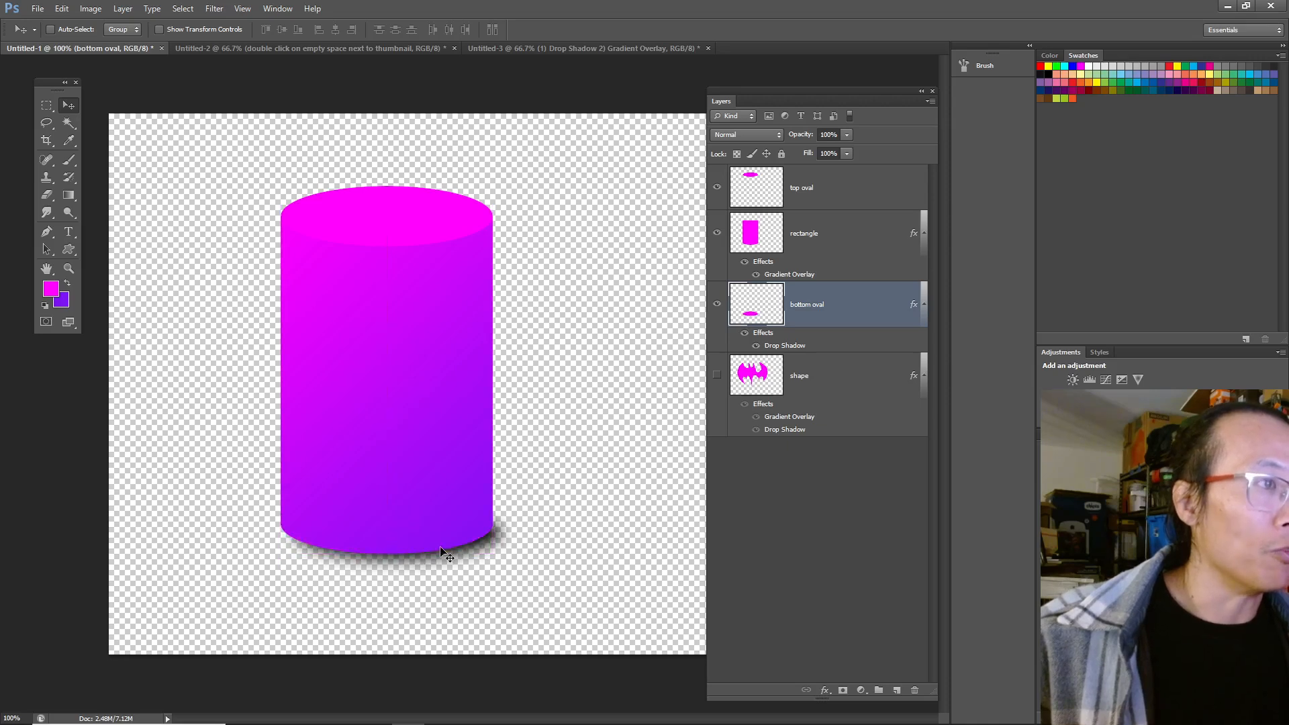
double_click(854, 323)
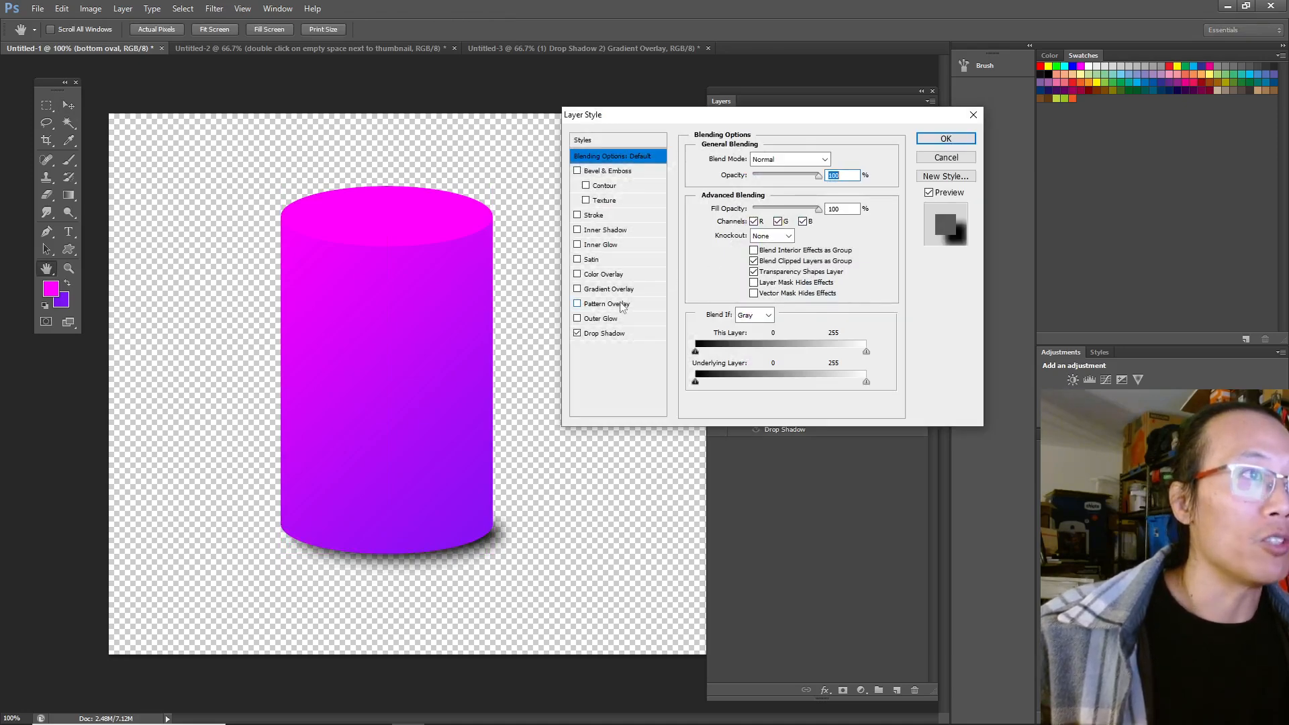
left_click(612, 335)
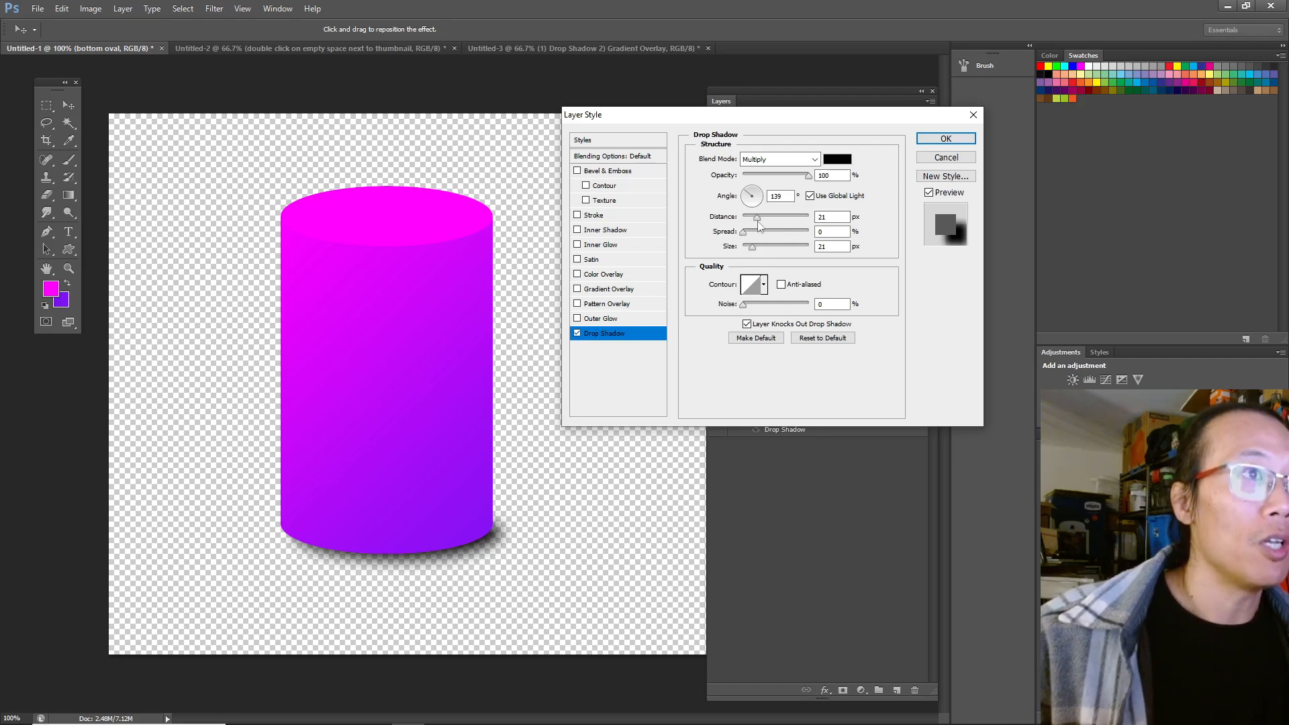
left_click_drag(756, 218, 756, 250)
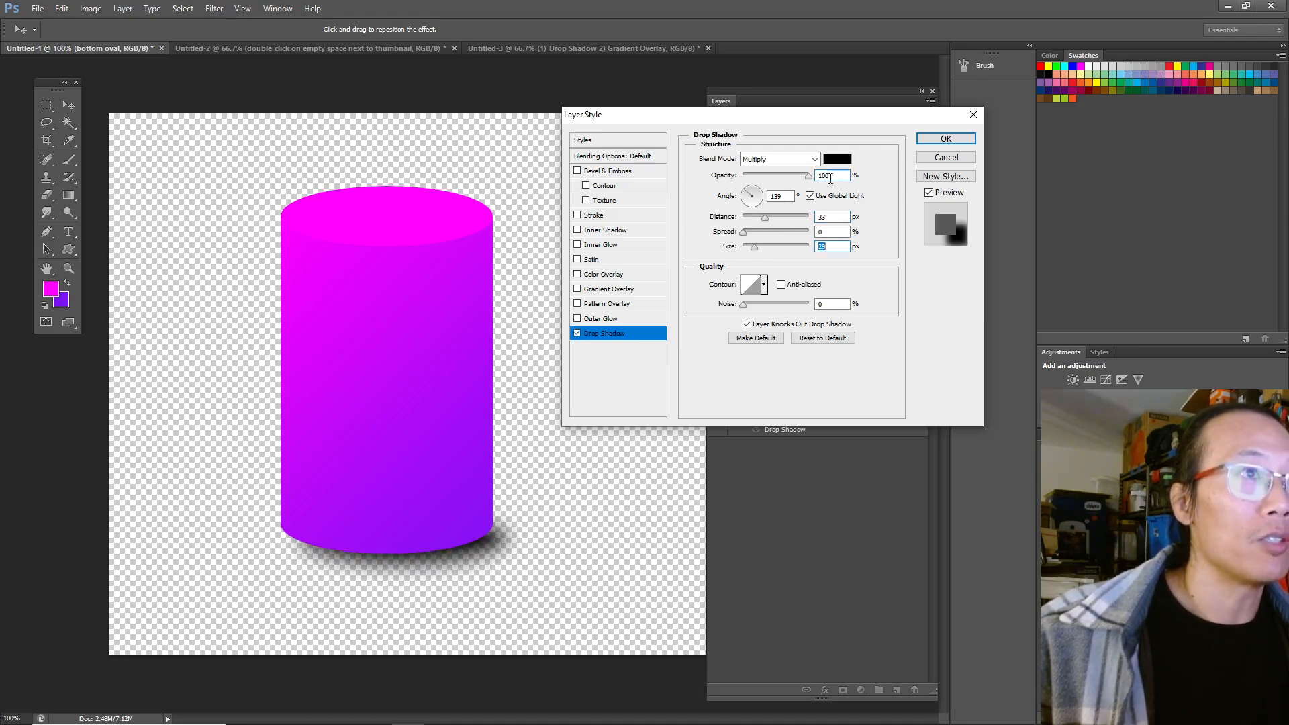
Change the bottom oval's Drop Shadow color to a saturated blue-violet.
left_click(837, 159)
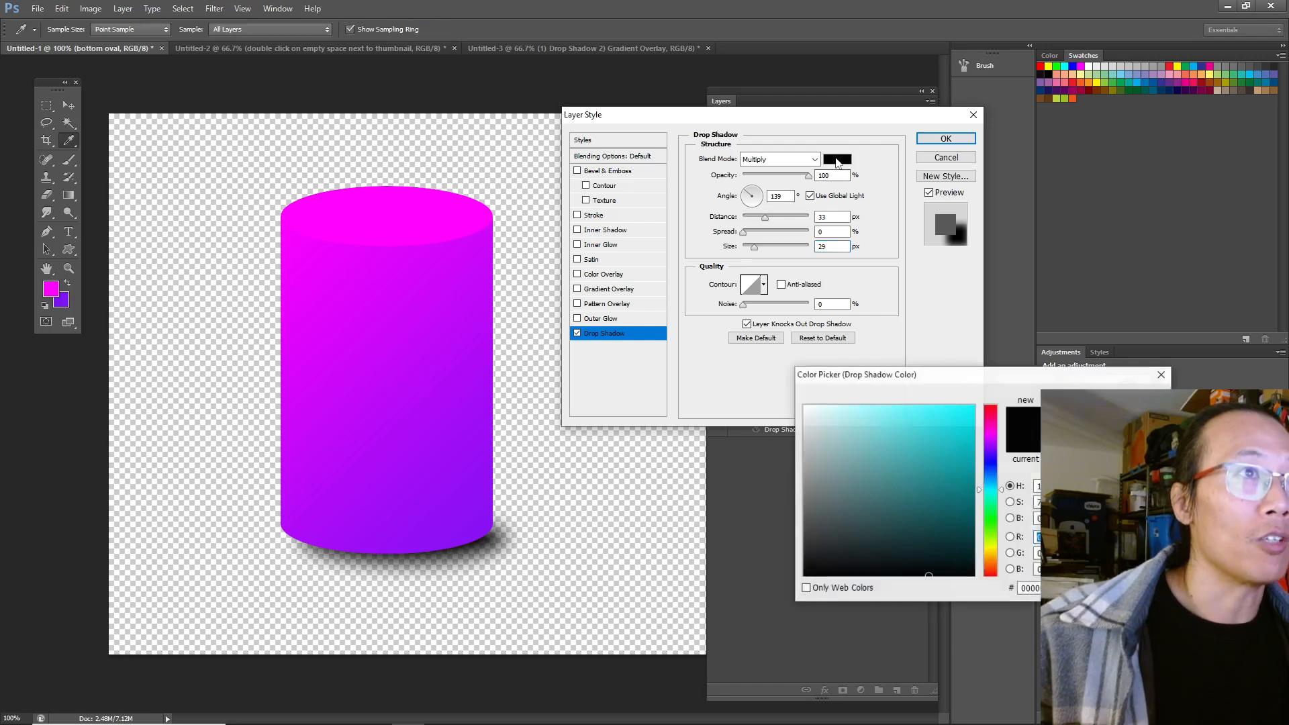
left_click(991, 451)
left_click(968, 412)
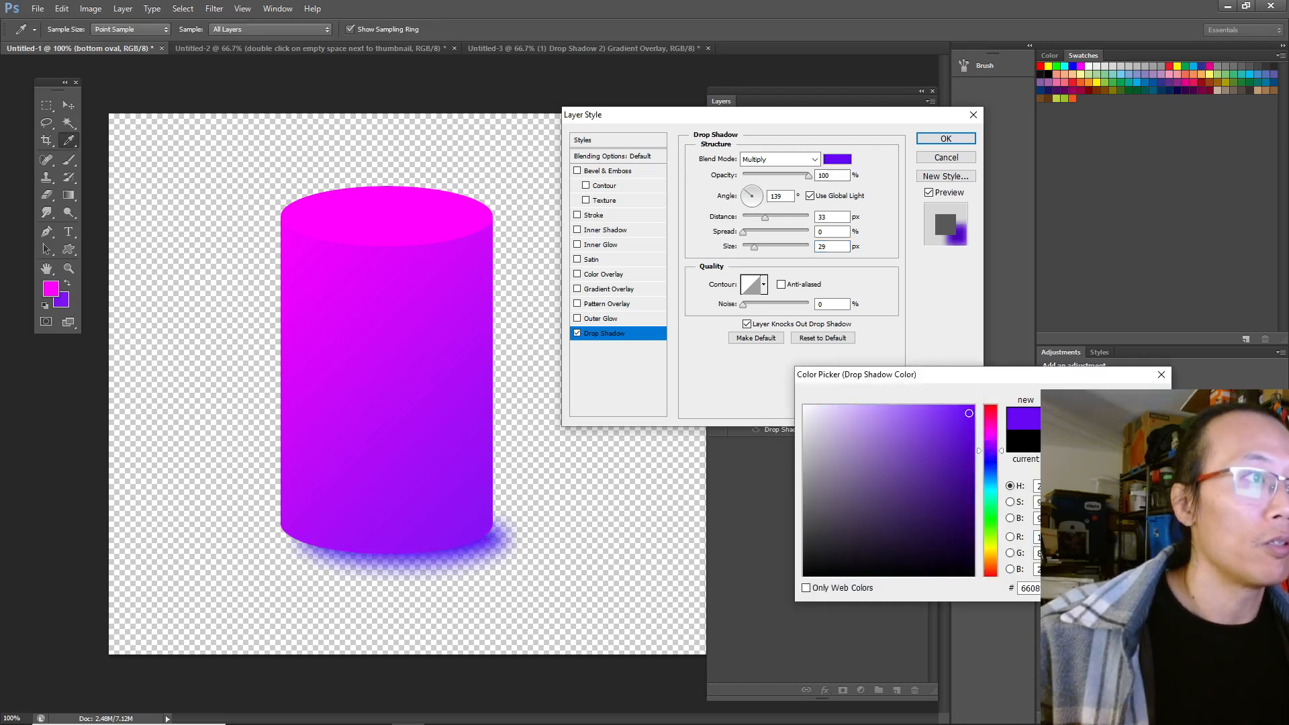
left_click(1125, 400)
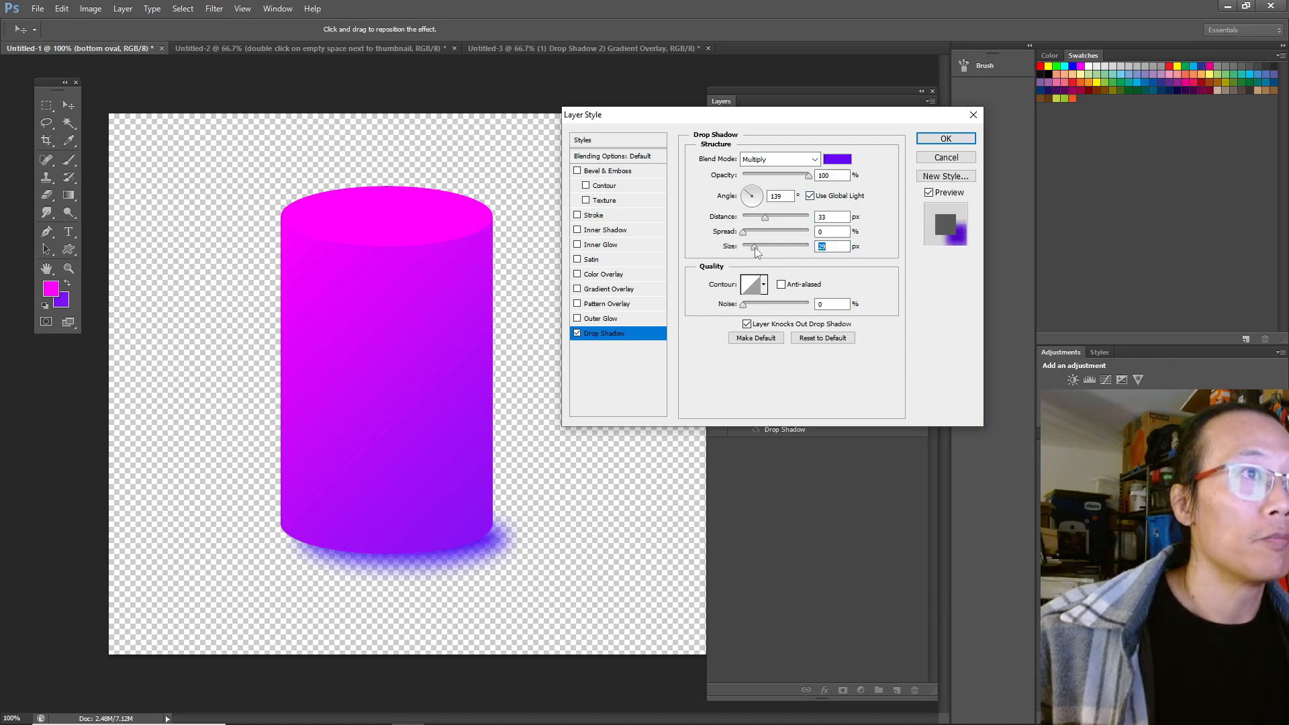
Tighten the bottom oval's Drop Shadow to a size of 16 px and a distance of about 20 px, and apply the style.
left_click_drag(755, 248, 751, 250)
left_click(756, 219)
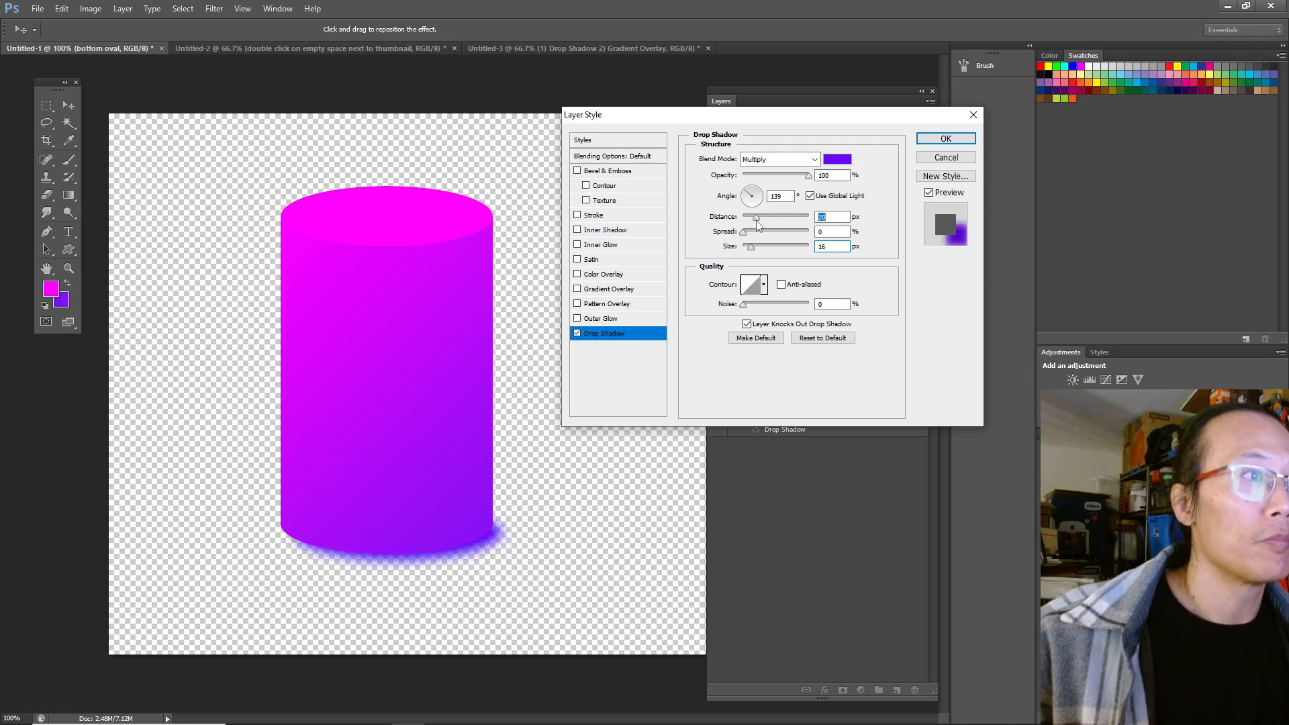
left_click(944, 138)
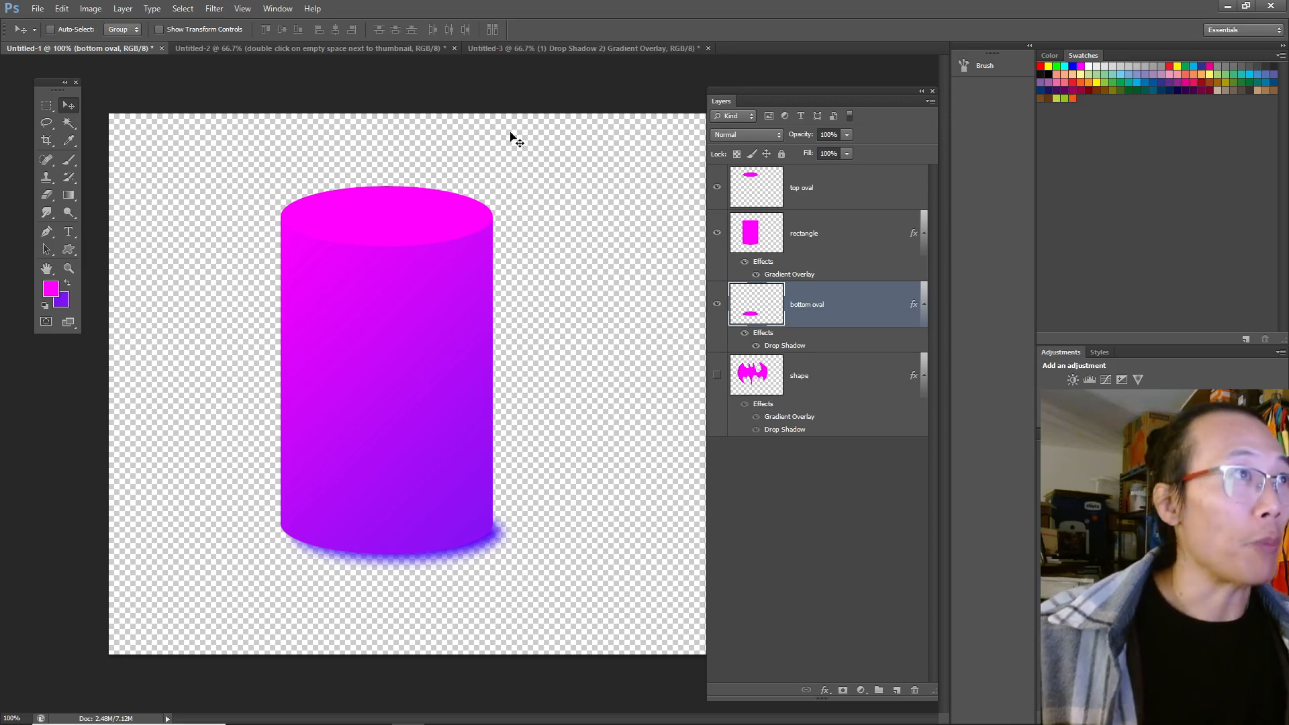
Review the list of layer styles in the Untitled-3 document and return to the cylinder document.
left_click(529, 50)
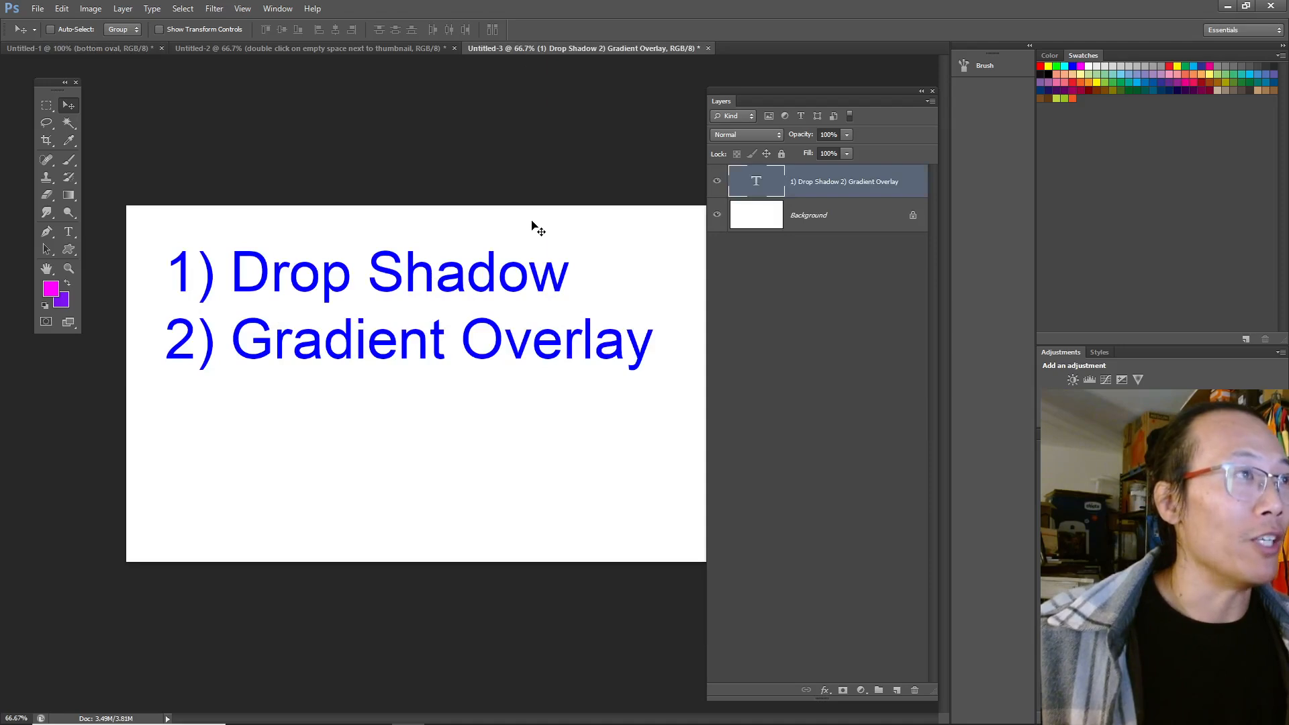
left_click(107, 47)
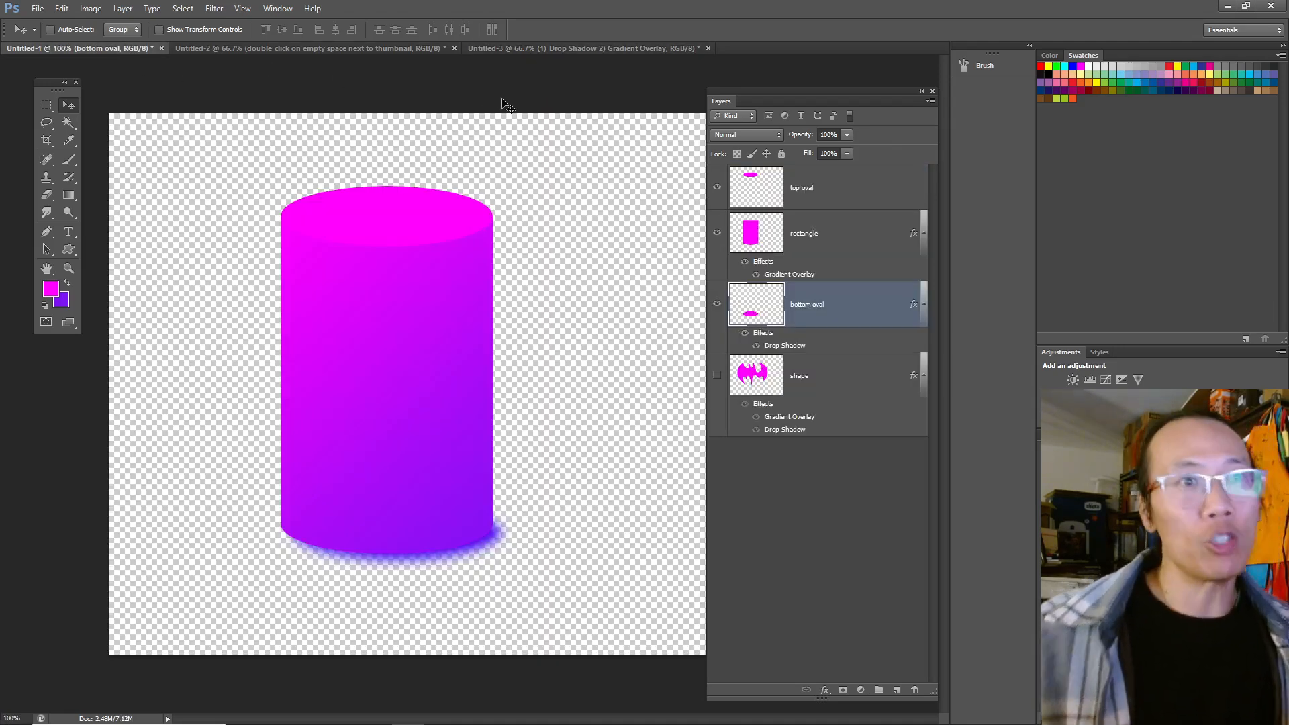